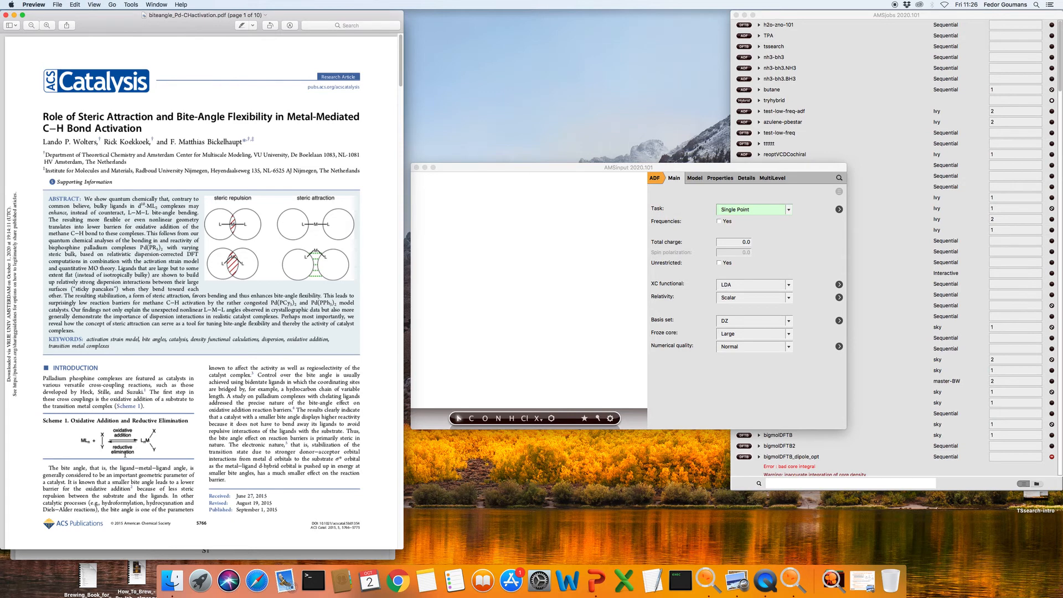
Scroll the bite-angle paper down to Figure 1 on page 2, then return to AMSinput
{"action": "scroll", "coordinate": [197, 421], "scroll_direction": "down", "scroll_amount": 20}
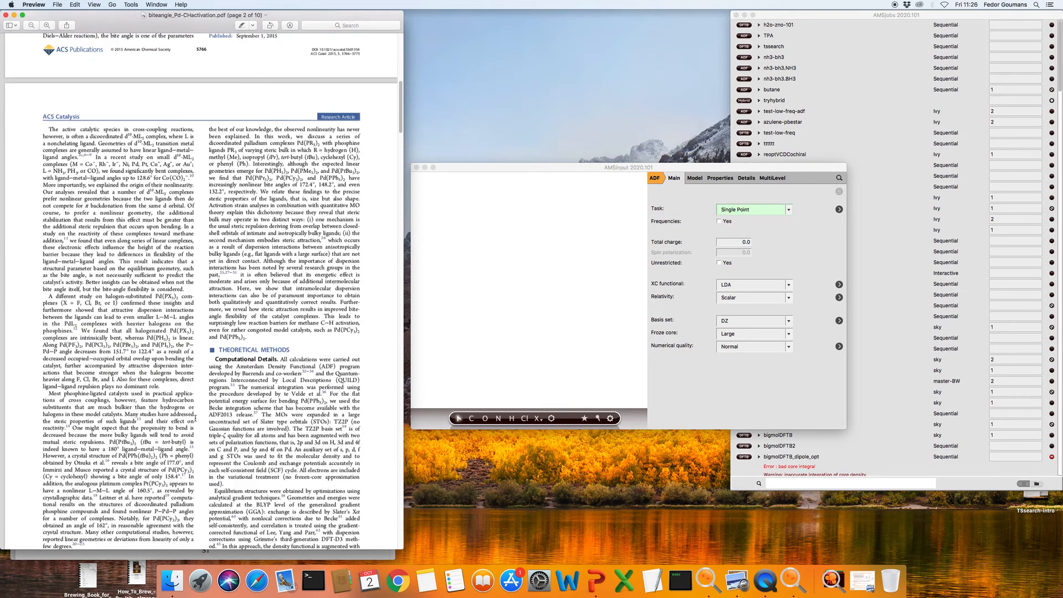
{"action": "scroll", "coordinate": [195, 418], "scroll_direction": "down", "scroll_amount": 2}
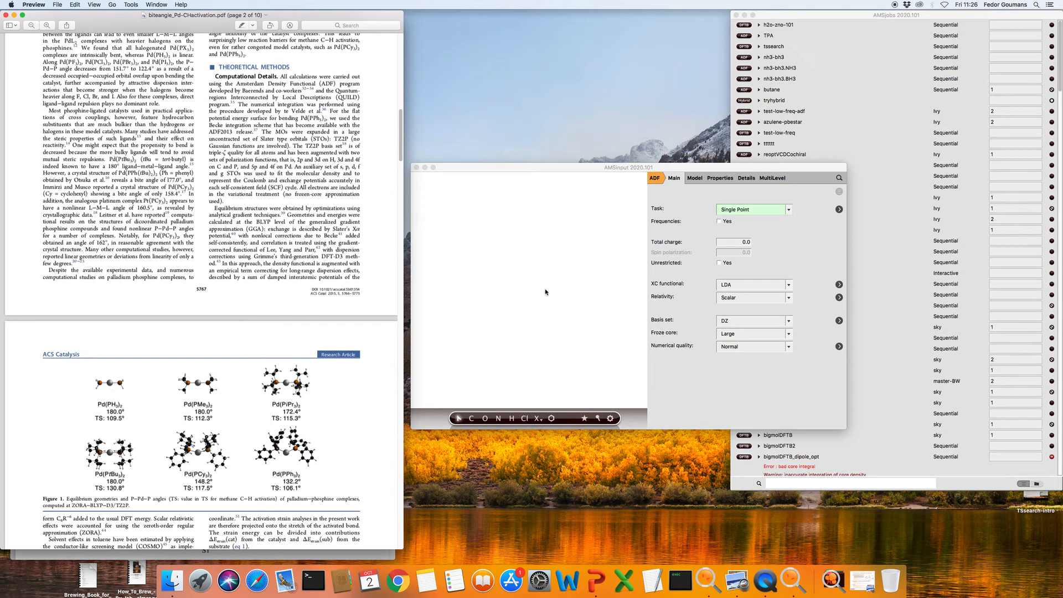
{"action": "left_click", "coordinate": [535, 312]}
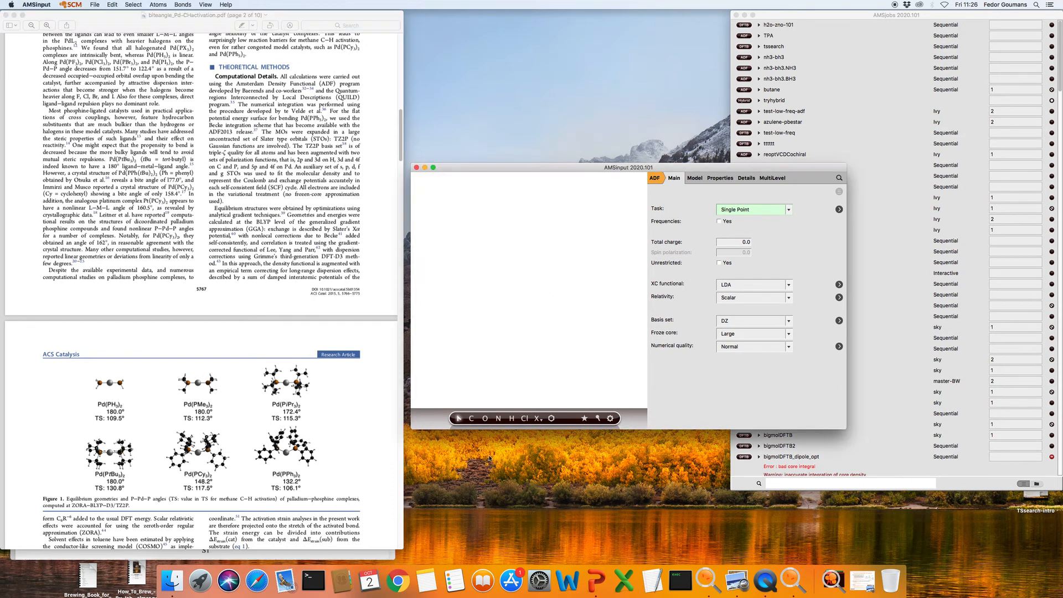
Draw a linear three-carbon C–C–C chain
{"action": "left_click", "coordinate": [472, 418]}
{"action": "left_click", "coordinate": [475, 314]}
{"action": "left_click", "coordinate": [494, 314]}
{"action": "left_click", "coordinate": [524, 315]}
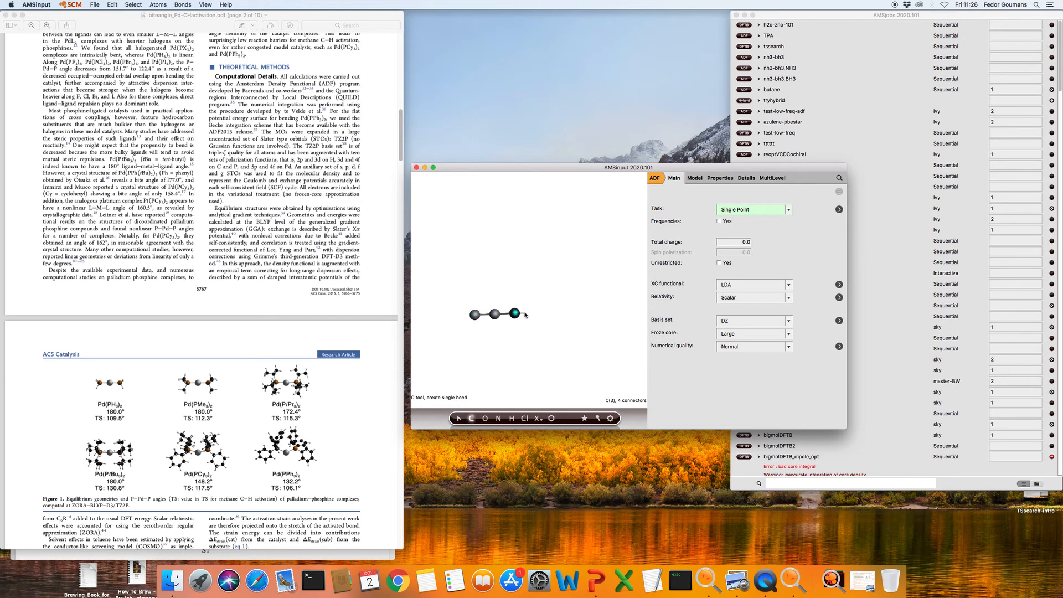
{"action": "key", "text": "Escape"}
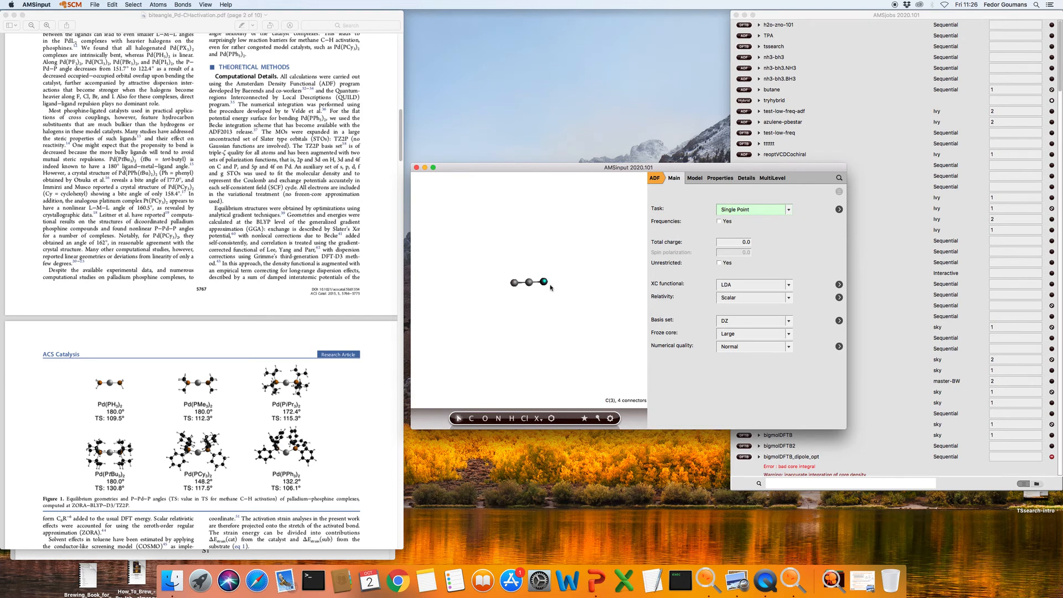
Add hydrogens to the two end carbons of the chain
{"action": "left_click", "coordinate": [515, 284], "text": "shift"}
{"action": "key", "text": "super+e"}
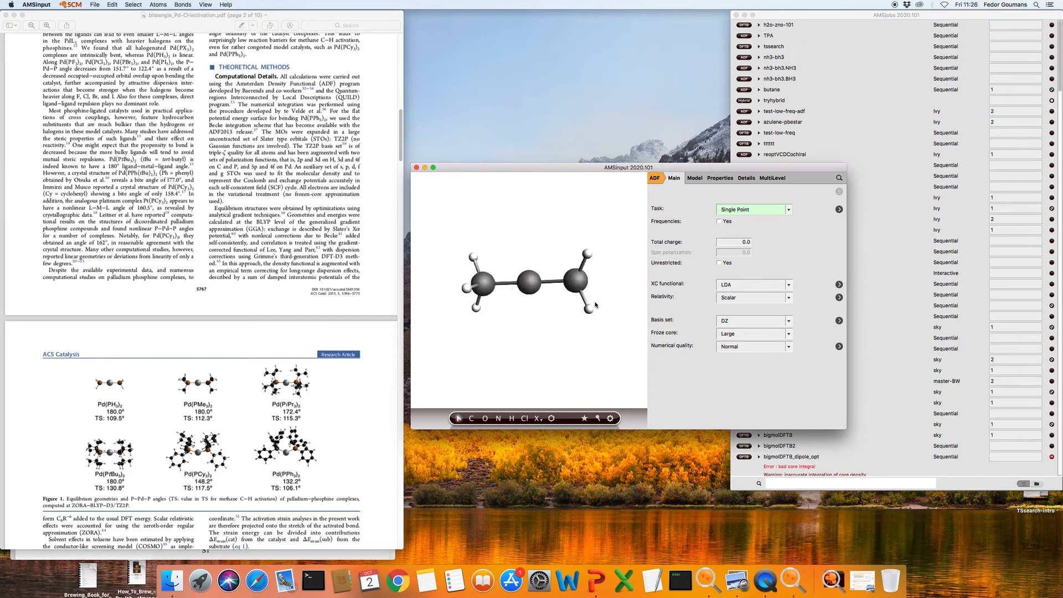
{"action": "left_click", "coordinate": [528, 284]}
{"action": "right_click", "coordinate": [528, 284]}
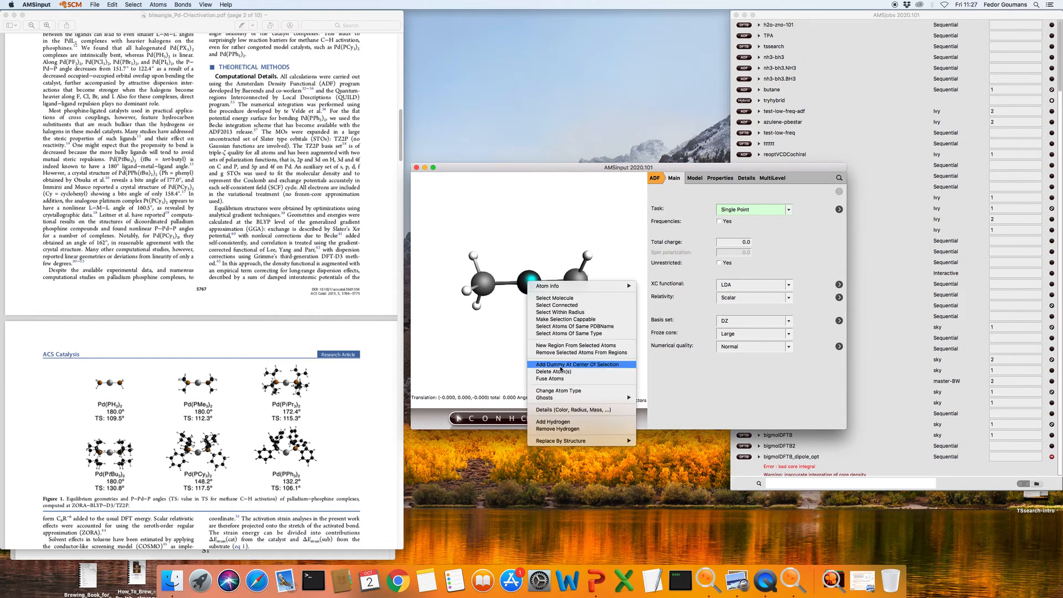
Change the middle carbon to Pd and both end carbons to P, making Pd(PH3)2
{"action": "left_click", "coordinate": [566, 391]}
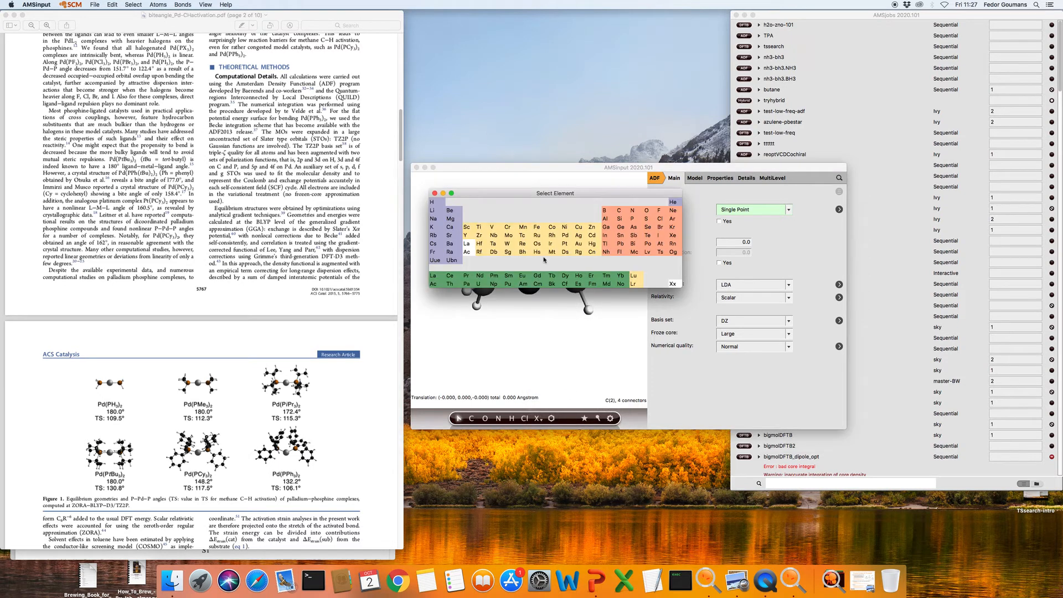
{"action": "left_click", "coordinate": [566, 239]}
{"action": "left_click", "coordinate": [600, 282]}
{"action": "left_click", "coordinate": [472, 285], "text": "shift"}
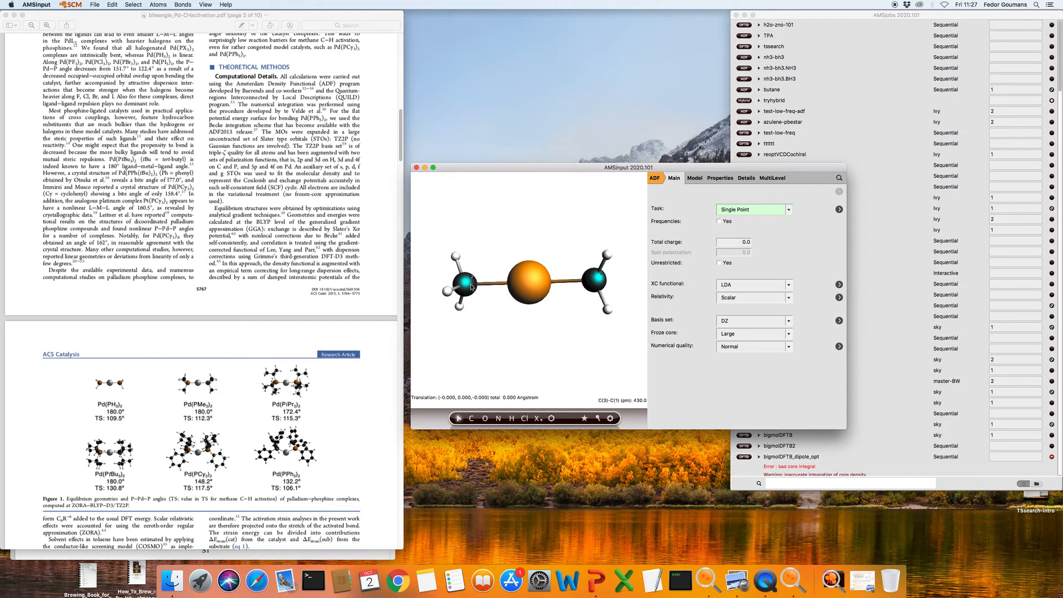
{"action": "right_click", "coordinate": [472, 286]}
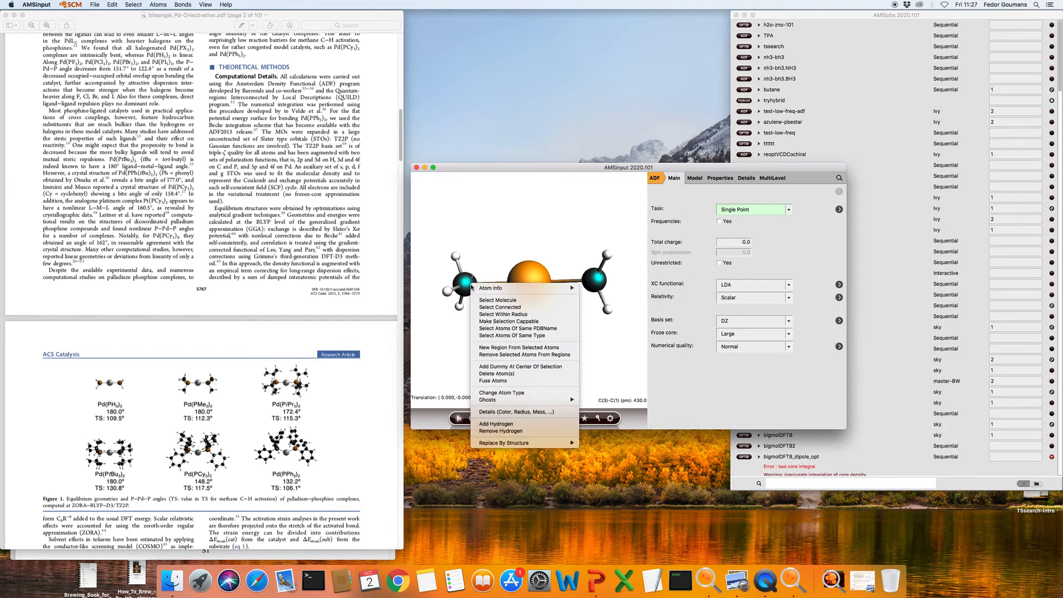
{"action": "left_click", "coordinate": [515, 393]}
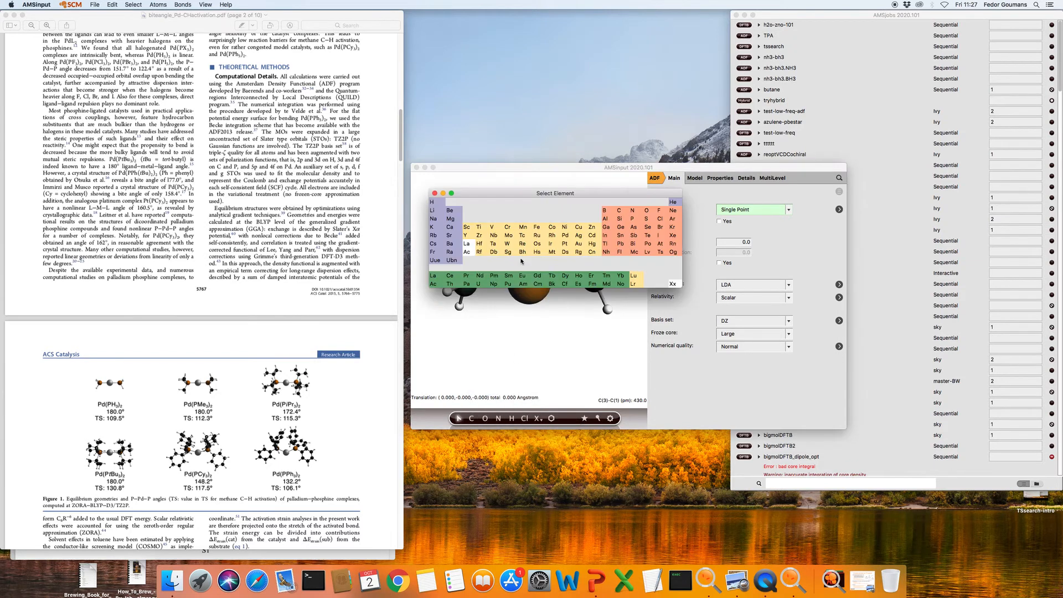
{"action": "left_click", "coordinate": [633, 219]}
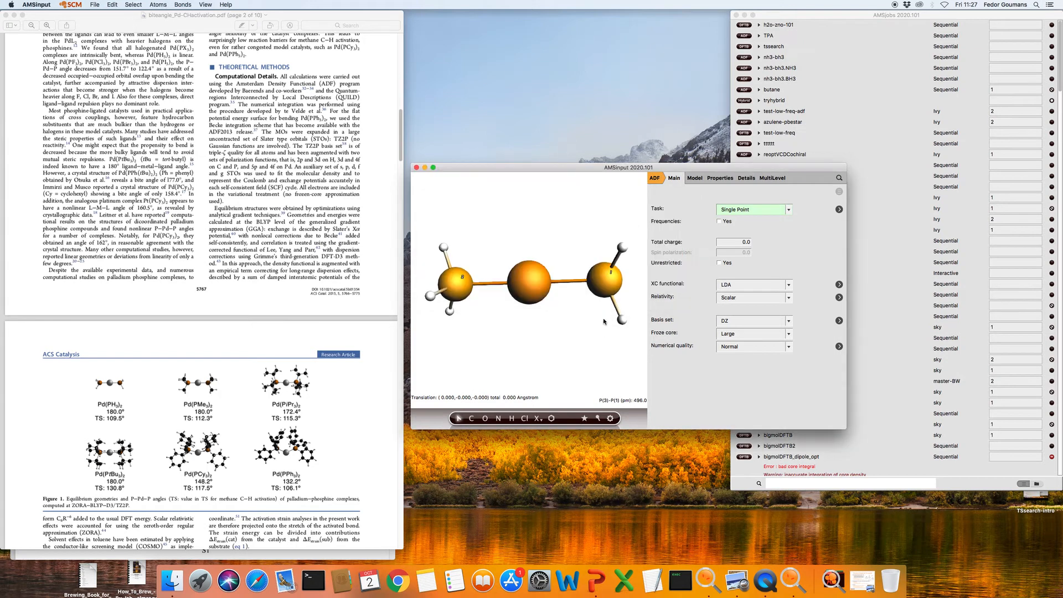
{"action": "left_click", "coordinate": [609, 292]}
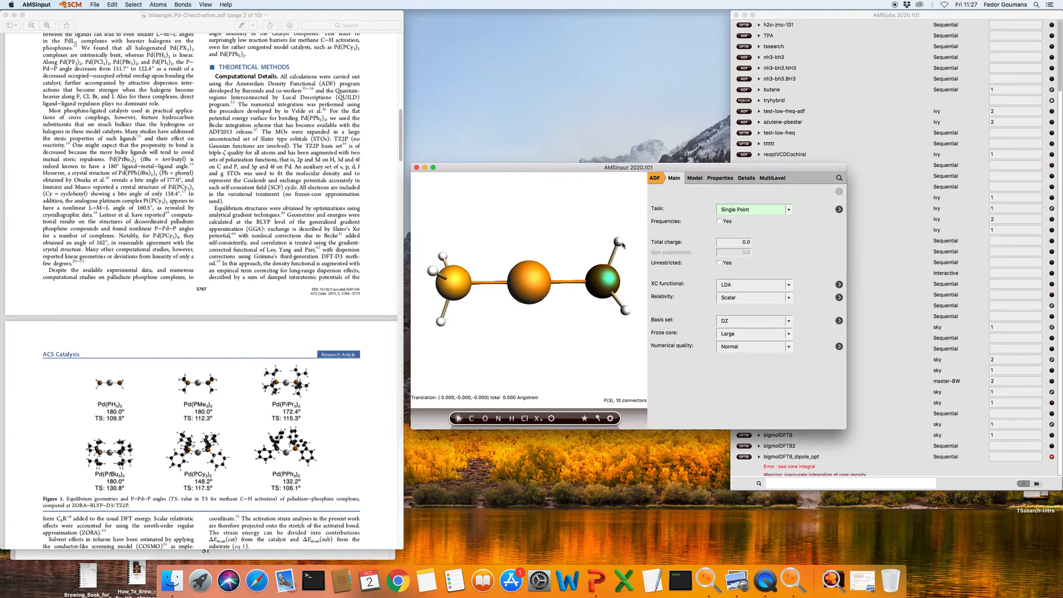
{"action": "left_click", "coordinate": [618, 242], "text": "shift"}
{"action": "left_click_drag", "start_coordinate": [587, 330], "coordinate": [601, 406]}
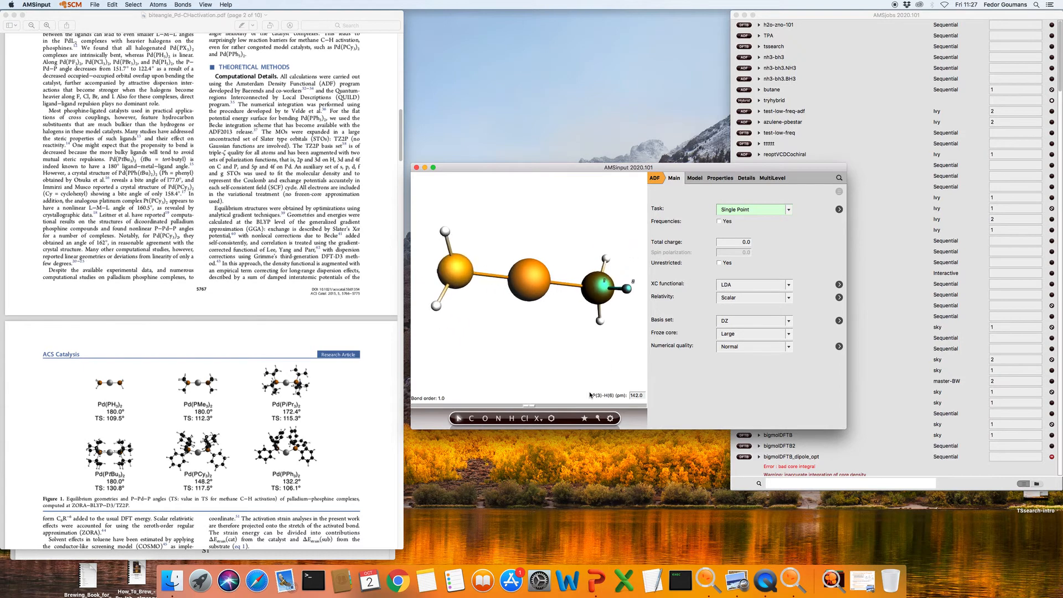
Set the Pd–P distance to the right phosphorus to 242 pm
{"action": "left_click", "coordinate": [528, 282]}
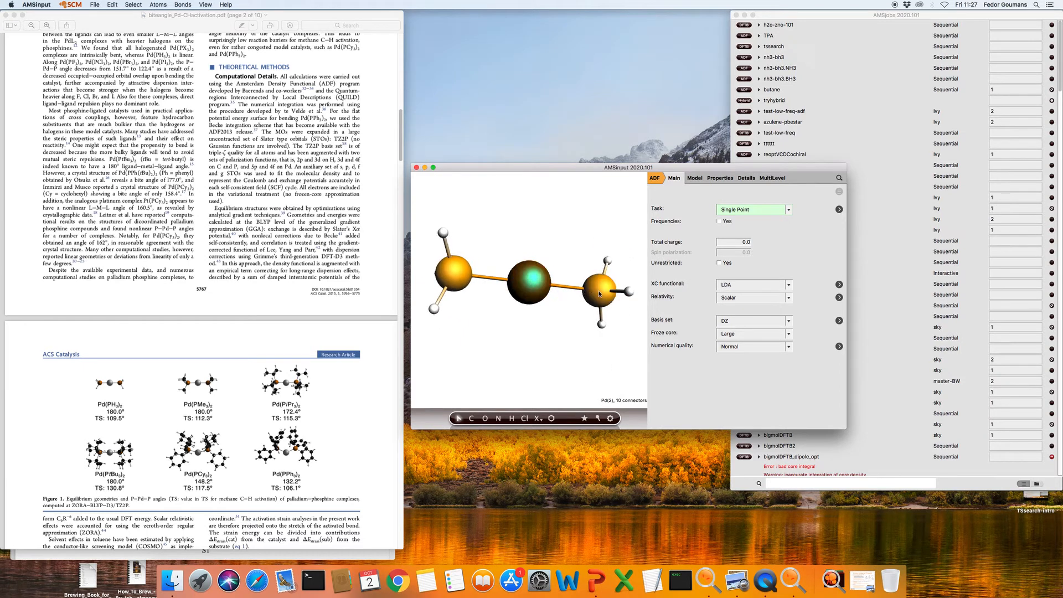
{"action": "left_click", "coordinate": [599, 294], "text": "shift"}
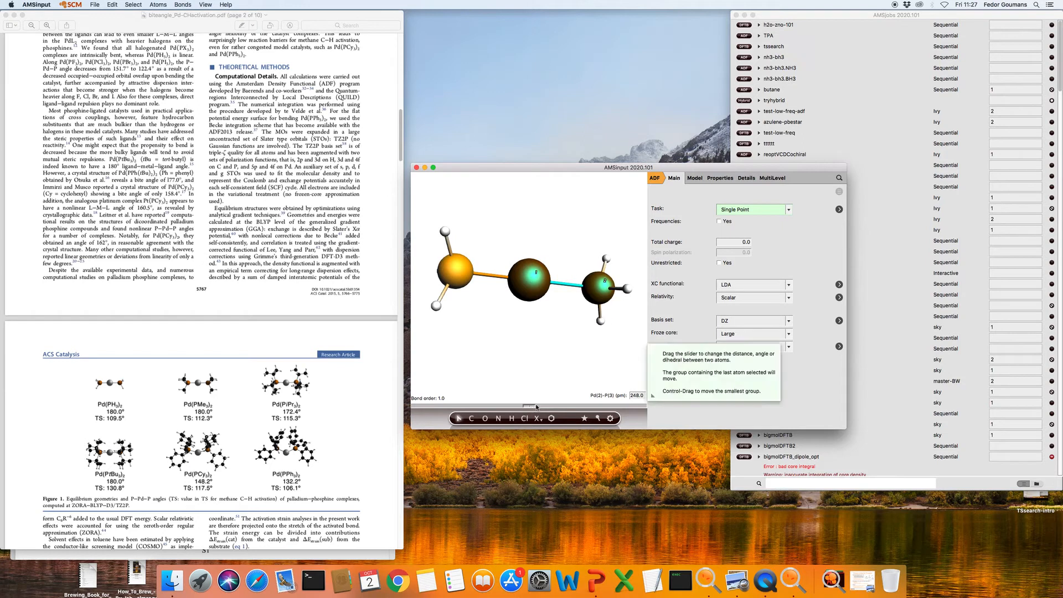
{"action": "mouse_move", "coordinate": [536, 407]}
{"action": "left_mouse_down"}
{"action": "mouse_move", "coordinate": [547, 407]}
{"action": "mouse_move", "coordinate": [534, 407]}
{"action": "left_mouse_up"}
{"action": "left_click_drag", "start_coordinate": [637, 395], "coordinate": [657, 397]}
{"action": "type", "text": "2"}
{"action": "key", "text": "Return"}
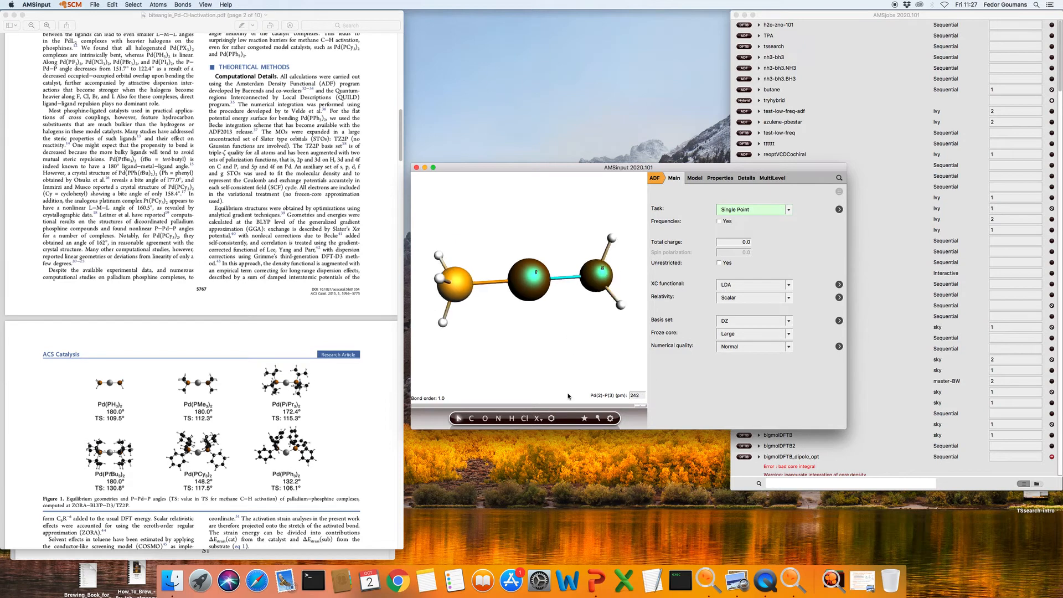
{"action": "left_click", "coordinate": [551, 362]}
{"action": "left_click", "coordinate": [611, 419]}
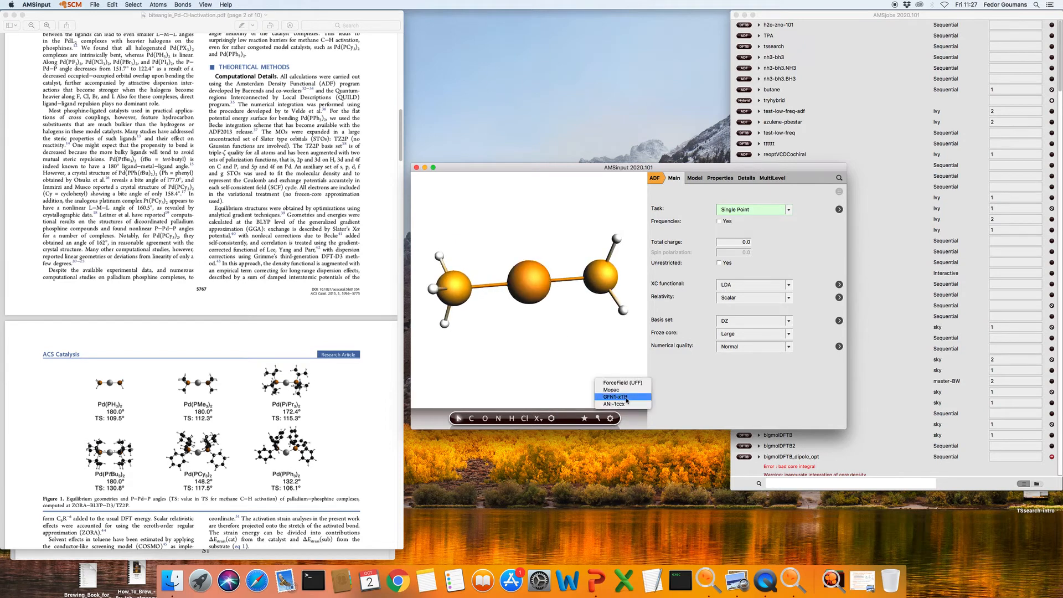
Pre-optimize with GFN1-xTB and check that the P–Pd–P angle is about 140°
{"action": "left_click", "coordinate": [622, 398]}
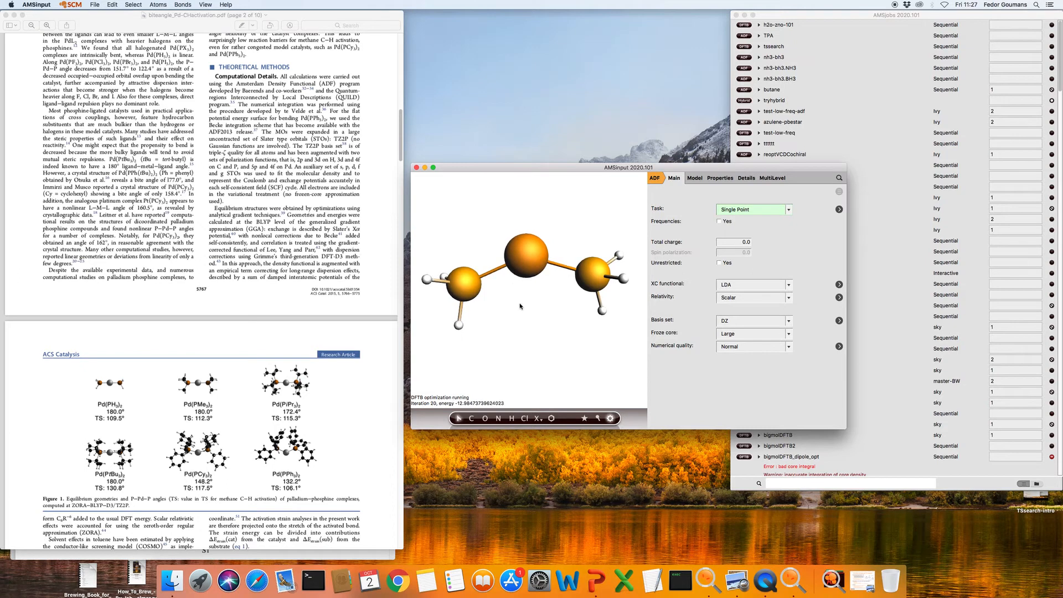
{"action": "left_click", "coordinate": [464, 283]}
{"action": "left_click", "coordinate": [532, 255], "text": "shift"}
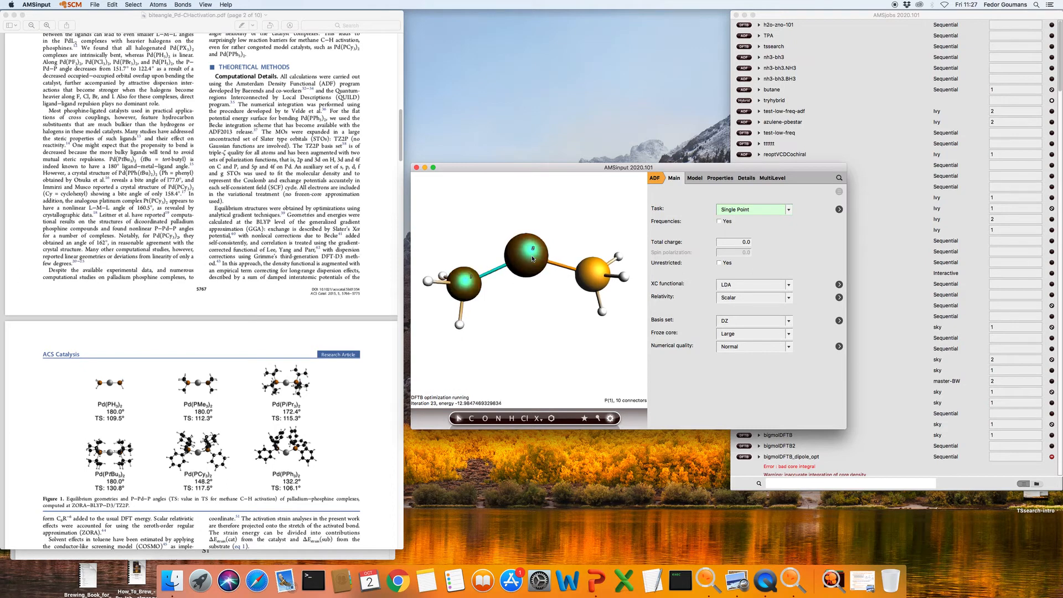
{"action": "left_click", "coordinate": [592, 272], "text": "shift"}
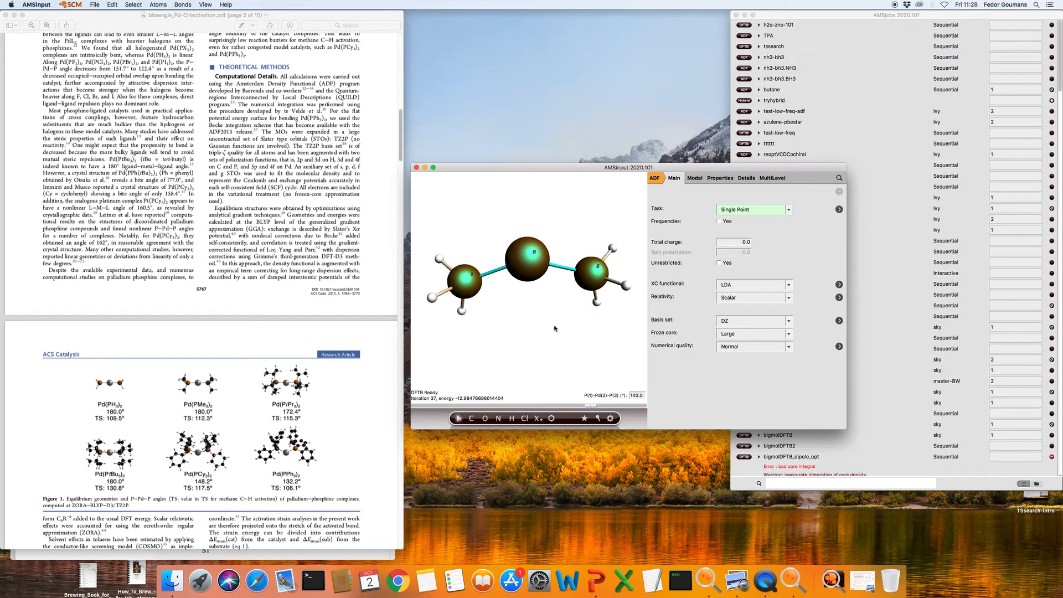
{"action": "left_click", "coordinate": [554, 342]}
{"action": "left_click_drag", "start_coordinate": [556, 340], "coordinate": [562, 299]}
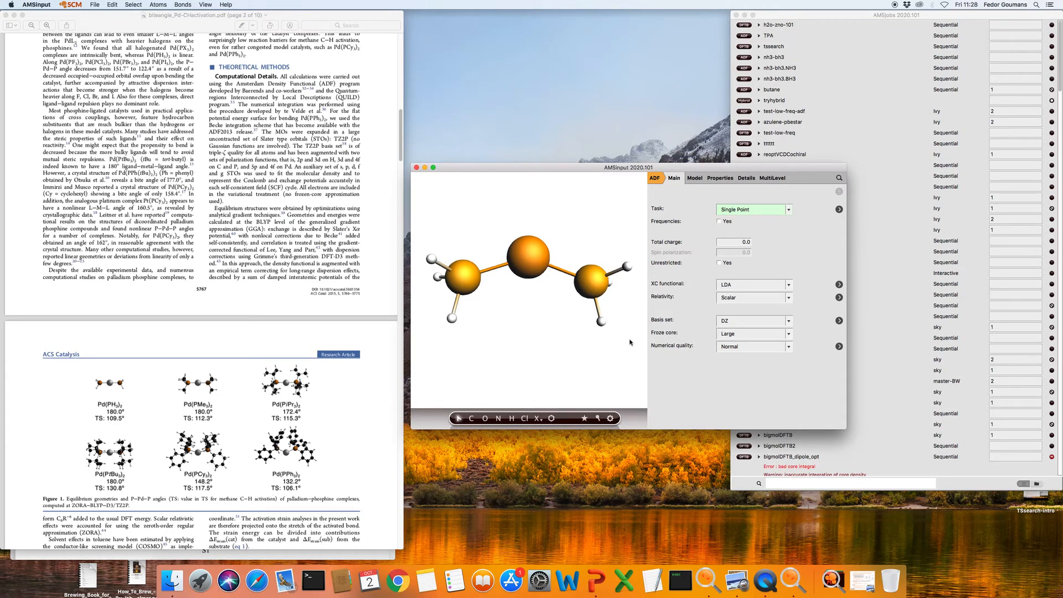
{"action": "left_click_drag", "start_coordinate": [619, 333], "coordinate": [742, 277]}
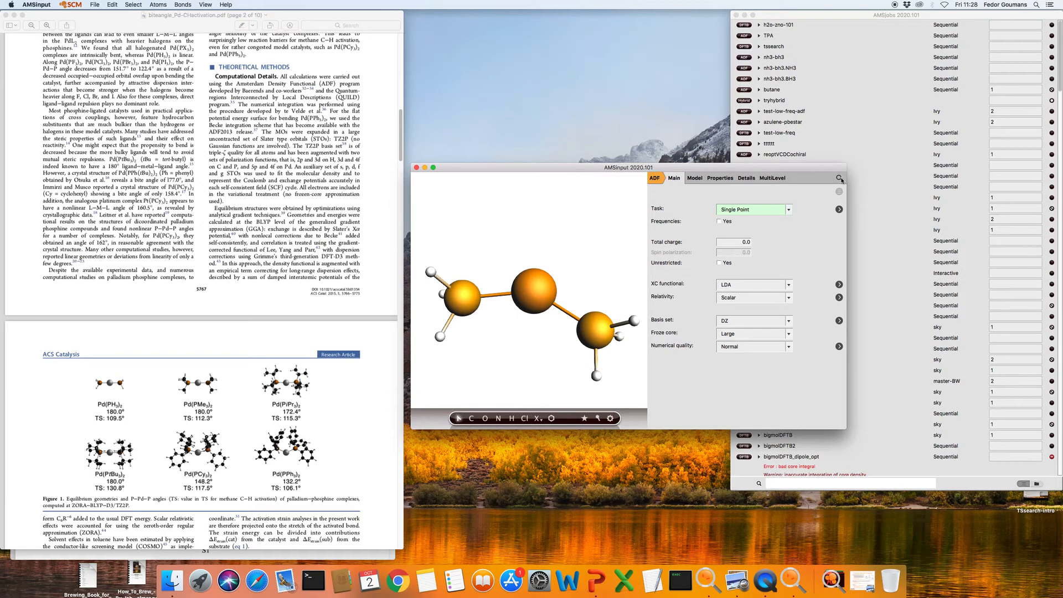
Search for CH4 and insert a methane molecule
{"action": "left_click", "coordinate": [840, 178]}
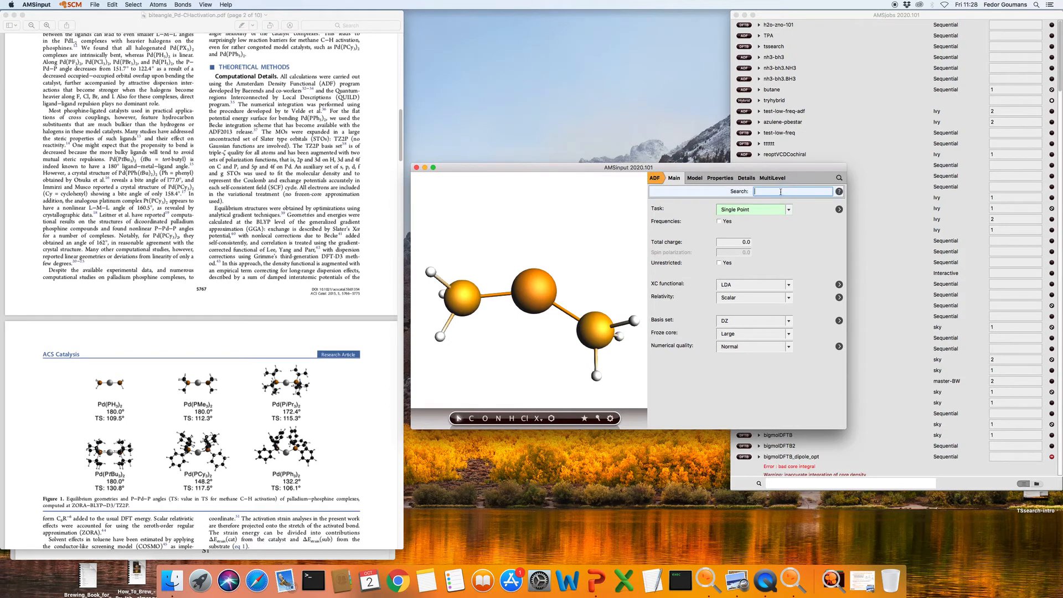
{"action": "type", "text": "CH4"}
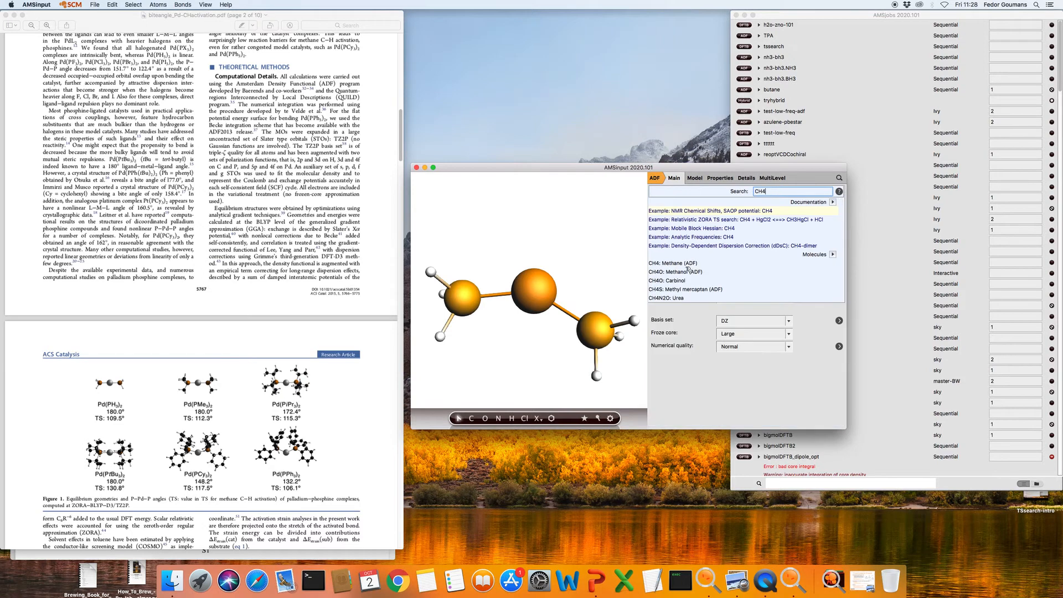
{"action": "left_click", "coordinate": [672, 263]}
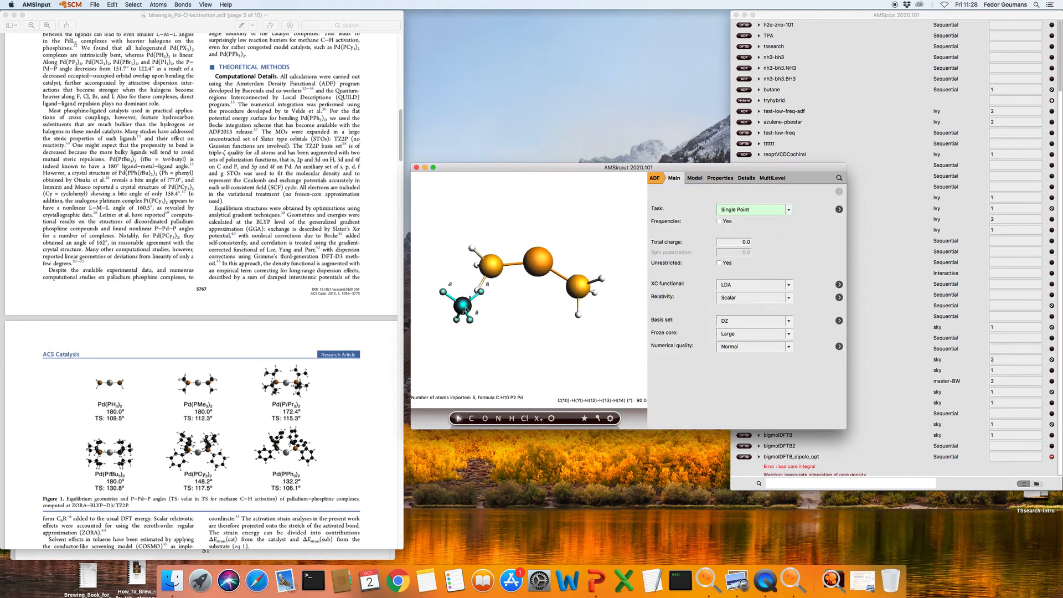
Move and turn the methane so it sits beside the palladium centre
{"action": "left_click_drag", "start_coordinate": [464, 312], "coordinate": [561, 217]}
{"action": "left_click_drag", "start_coordinate": [619, 248], "coordinate": [454, 320]}
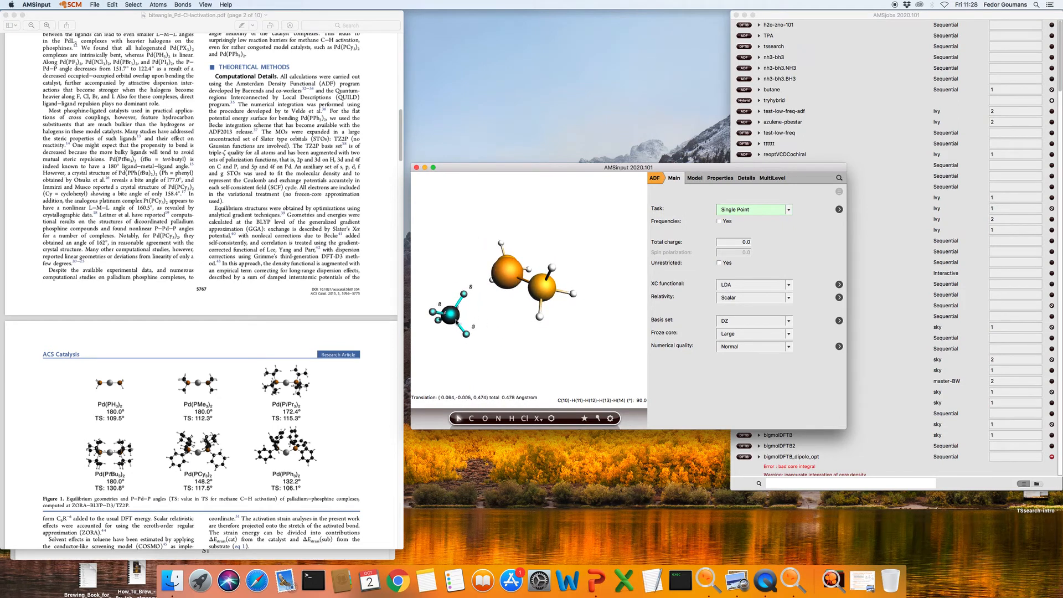
{"action": "left_click_drag", "start_coordinate": [450, 315], "coordinate": [447, 340]}
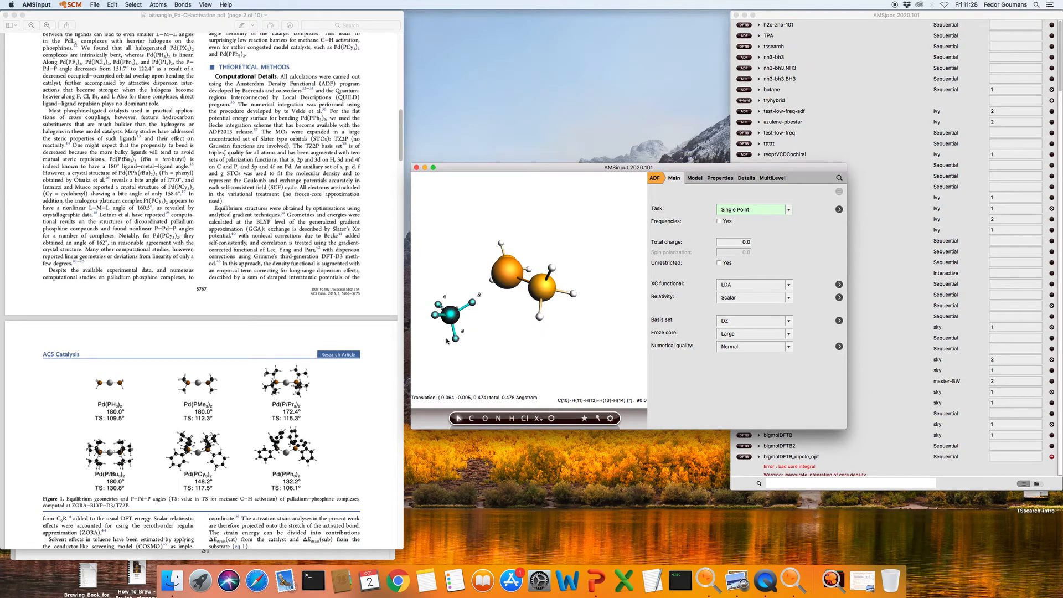
{"action": "left_click", "coordinate": [503, 327]}
{"action": "left_click_drag", "start_coordinate": [510, 327], "coordinate": [620, 430]}
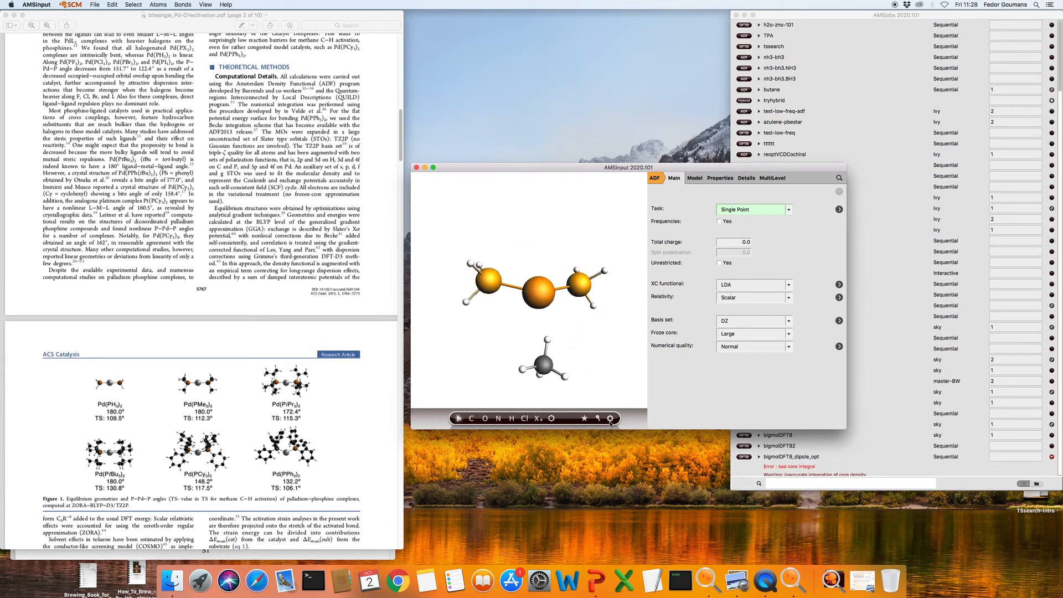
{"action": "left_click", "coordinate": [610, 420]}
Start a DFTB pre-optimization of the Pd(PH3)2–methane system, then stop it partway
{"action": "left_click", "coordinate": [627, 394]}
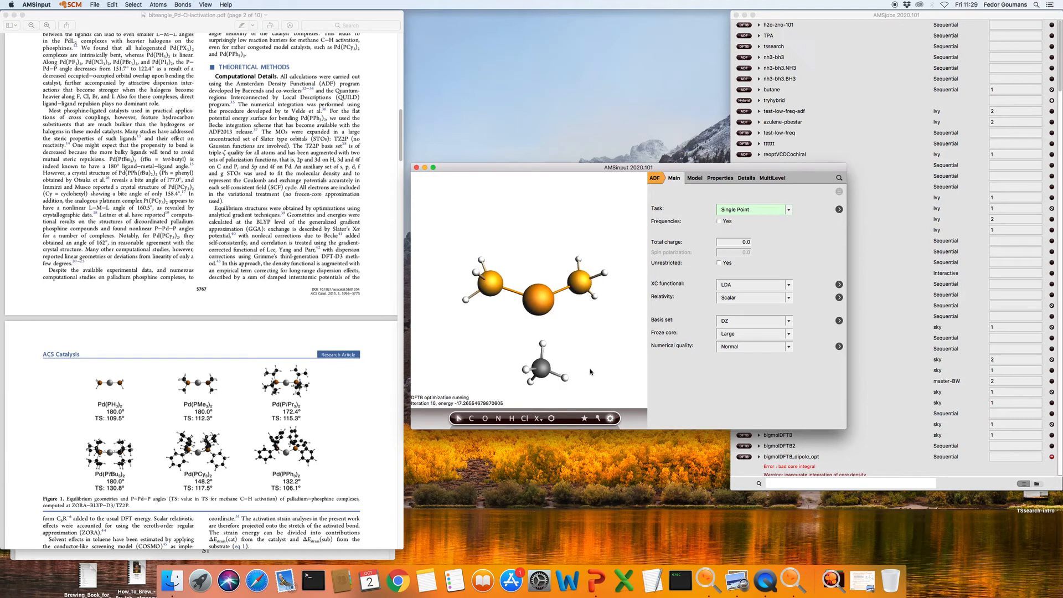
{"action": "left_click_drag", "start_coordinate": [591, 372], "coordinate": [613, 311]}
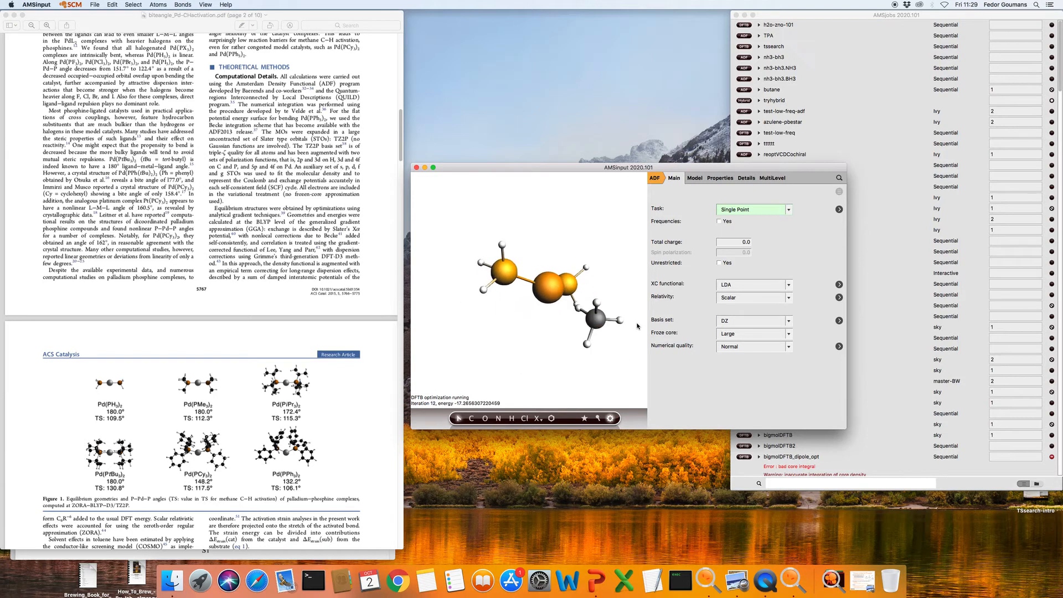
{"action": "left_click", "coordinate": [612, 420]}
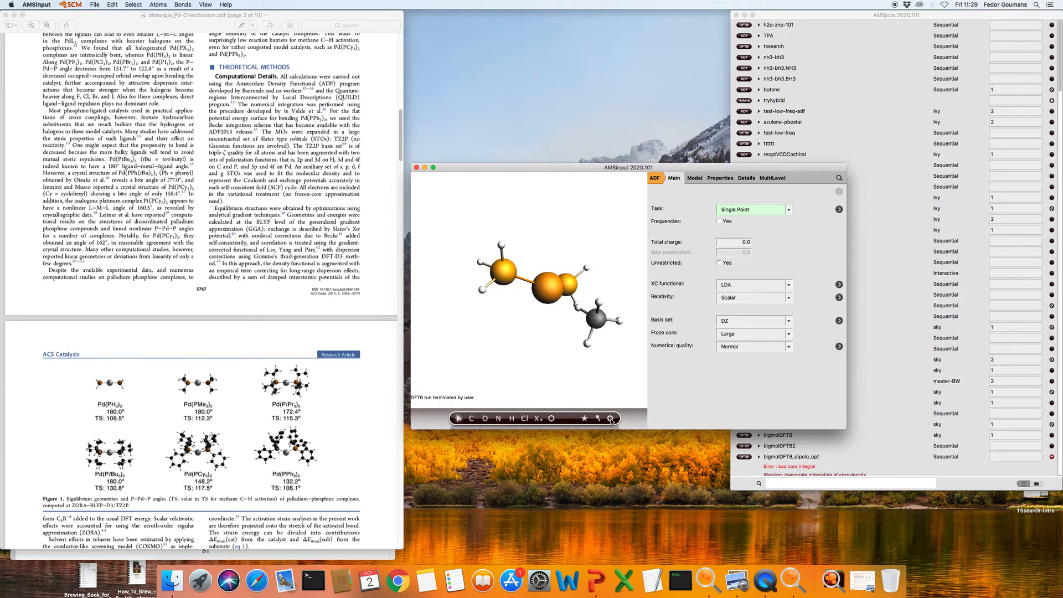
{"action": "left_click_drag", "start_coordinate": [639, 348], "coordinate": [637, 365]}
{"action": "middle_click_drag", "start_coordinate": [633, 364], "coordinate": [589, 355]}
Switch the engine to DFTB (GFN1-xTB) and turn on frequencies
{"action": "left_click", "coordinate": [658, 188]}
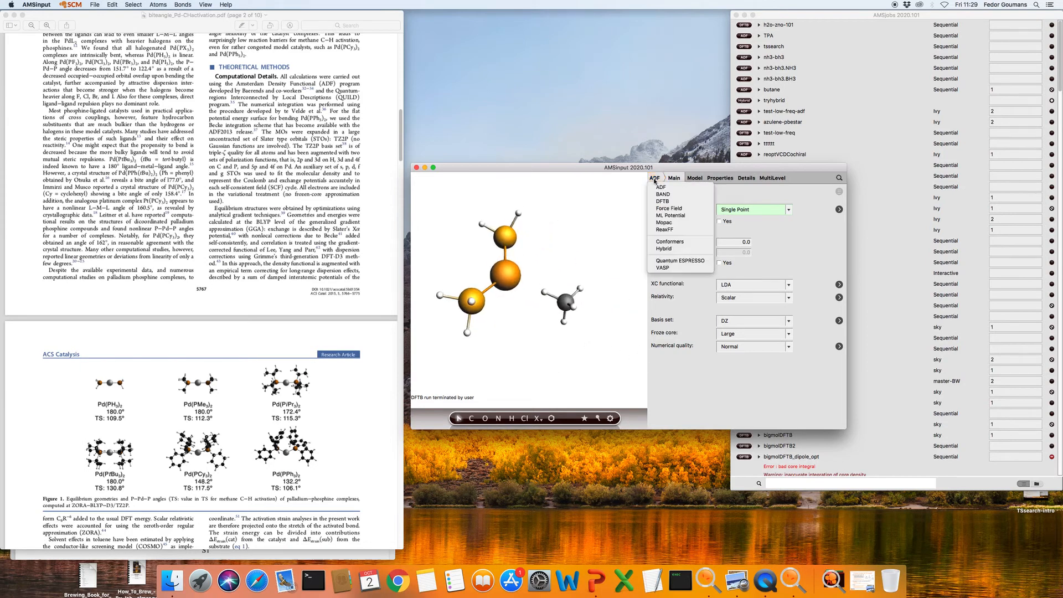
{"action": "left_click", "coordinate": [673, 204]}
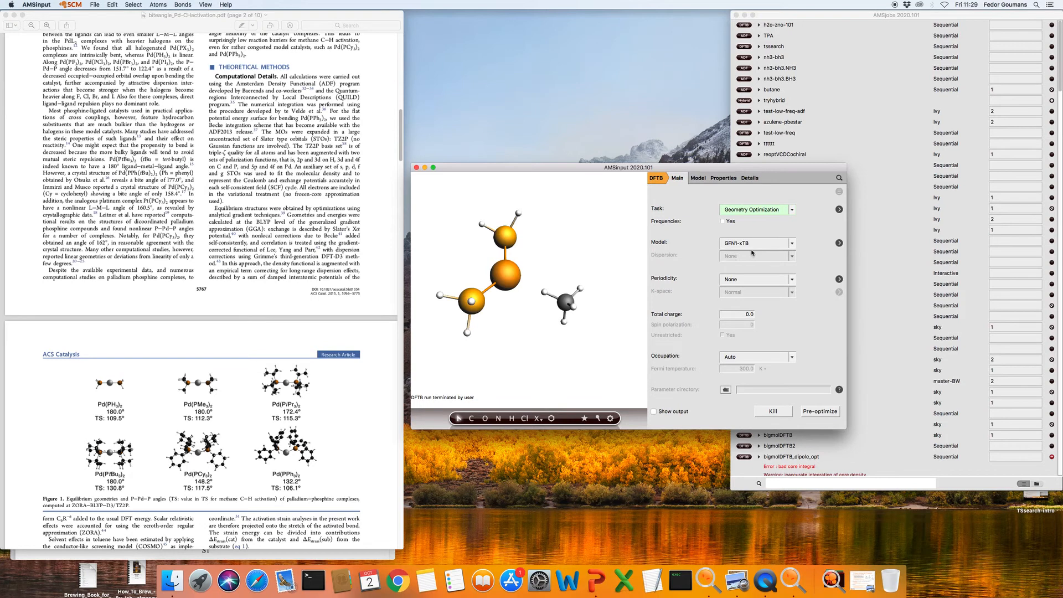
{"action": "left_click", "coordinate": [723, 222]}
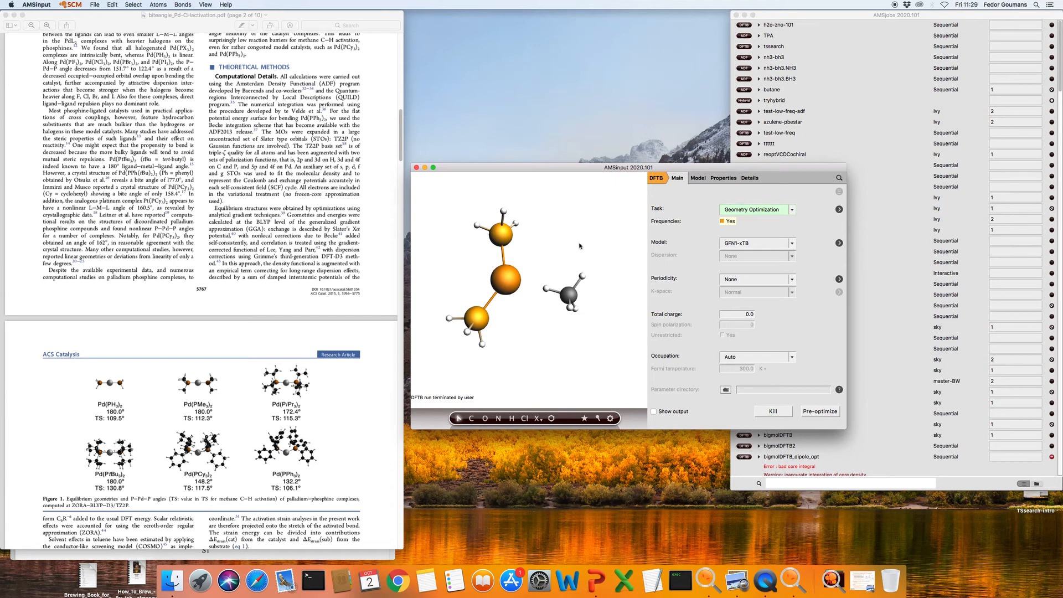
{"action": "left_click", "coordinate": [97, 5]}
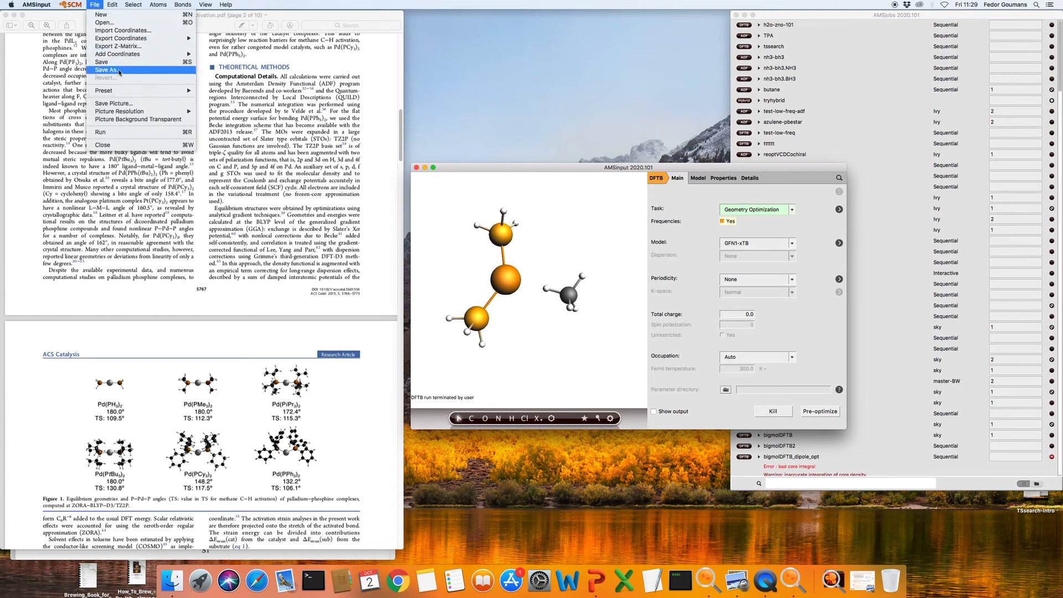
Save the job as PdCH4-R
{"action": "left_click", "coordinate": [119, 73]}
{"action": "type", "text": "PdCH4"}
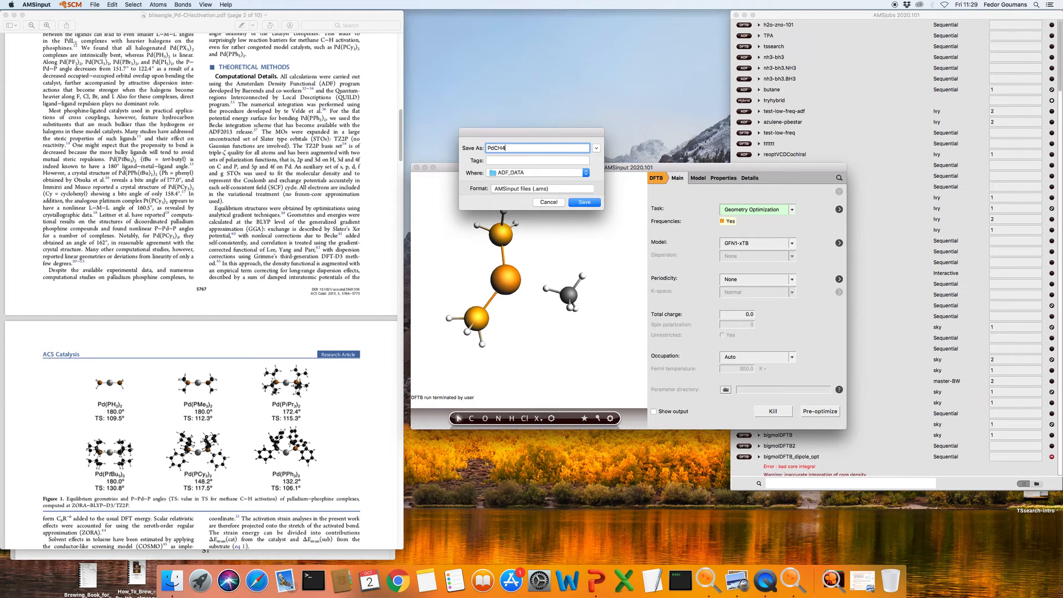
{"action": "type", "text": "-R"}
{"action": "key", "text": "Return"}
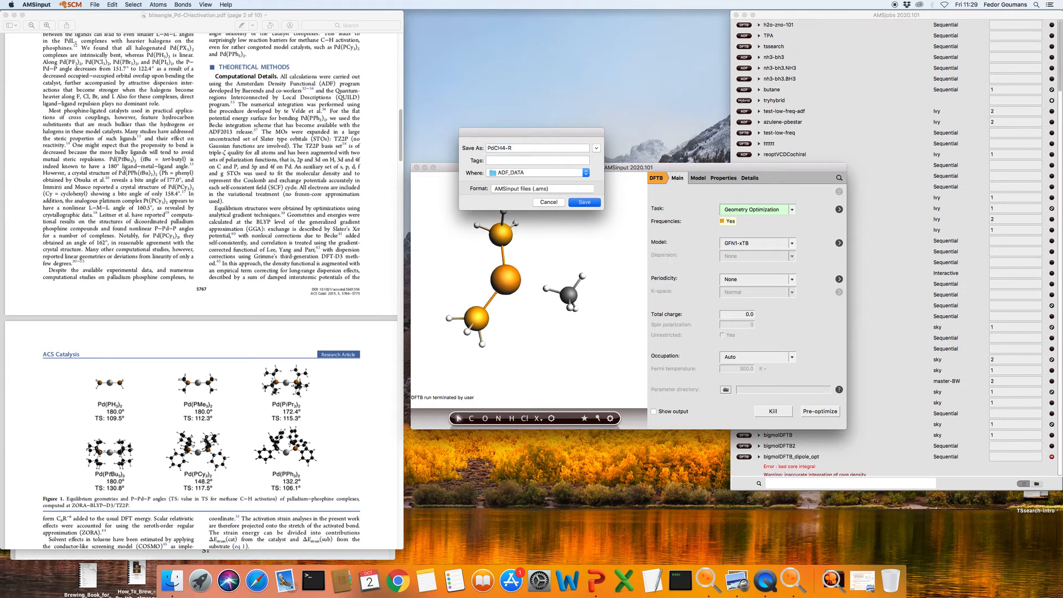
Run PdCH4-R, then pull one hydrogen away from the methane carbon
{"action": "left_click", "coordinate": [95, 6]}
{"action": "left_click", "coordinate": [126, 133]}
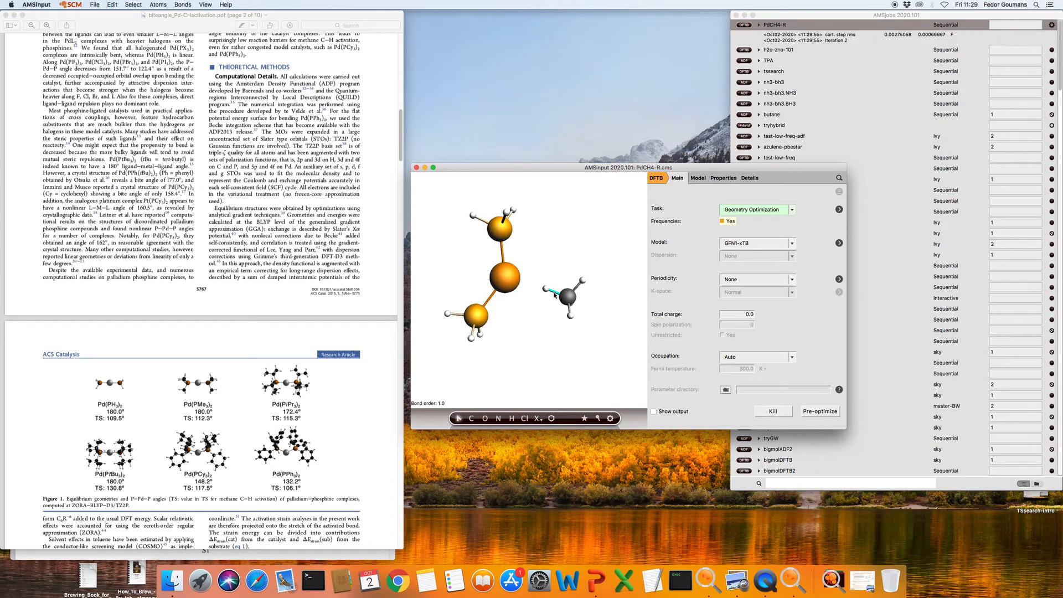
{"action": "left_click_drag", "start_coordinate": [548, 293], "coordinate": [542, 318]}
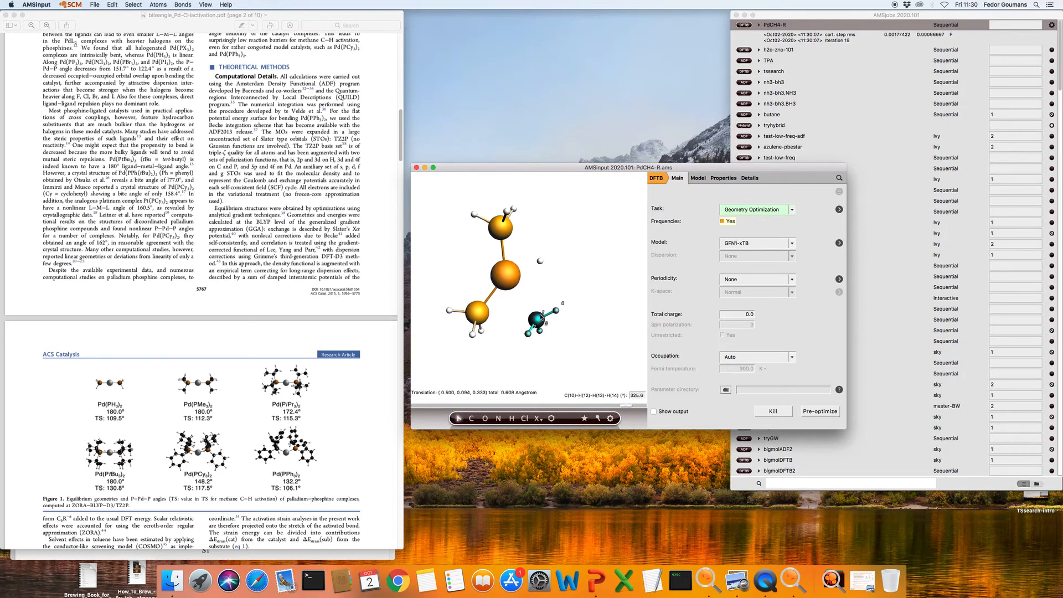
{"action": "left_click", "coordinate": [508, 275]}
Bond palladium to the methyl carbon and to the detached hydrogen, then select that group
{"action": "left_click", "coordinate": [539, 323], "text": "shift"}
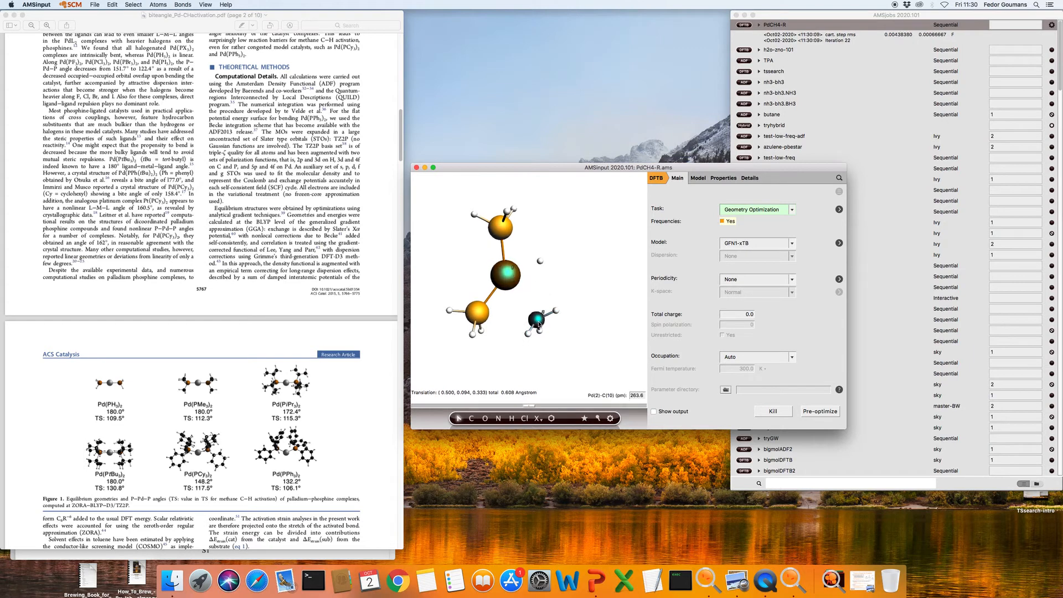
{"action": "key", "text": "super+l"}
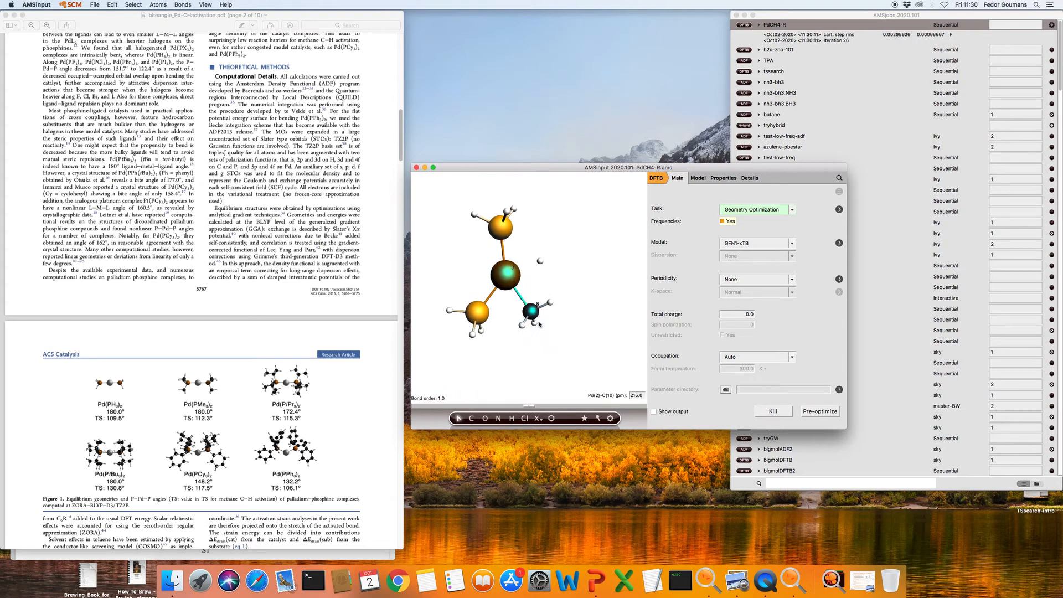
{"action": "left_click", "coordinate": [506, 275]}
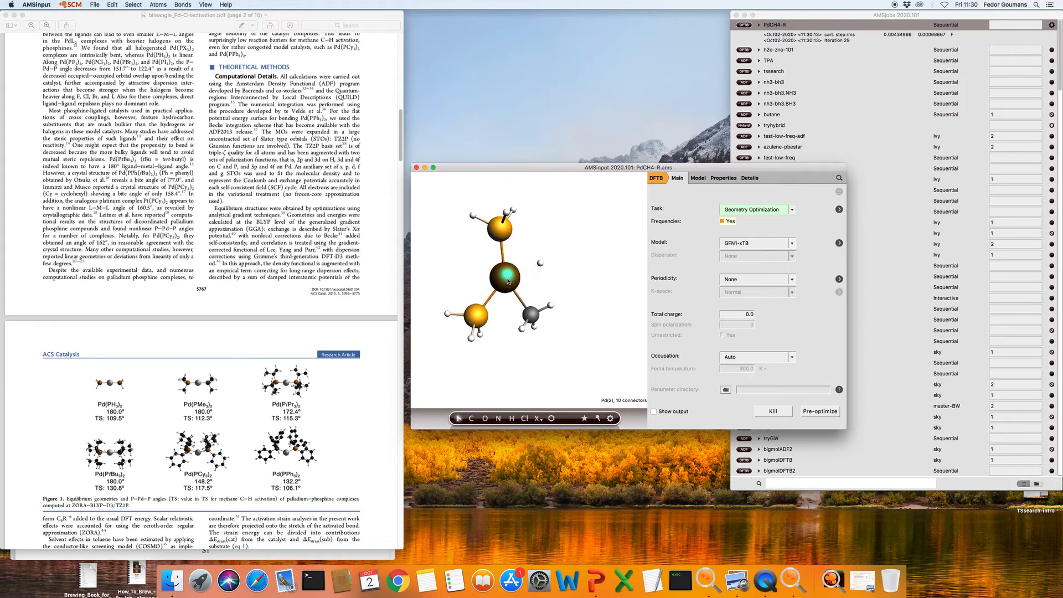
{"action": "left_click", "coordinate": [541, 261], "text": "shift"}
{"action": "key", "text": "super+l"}
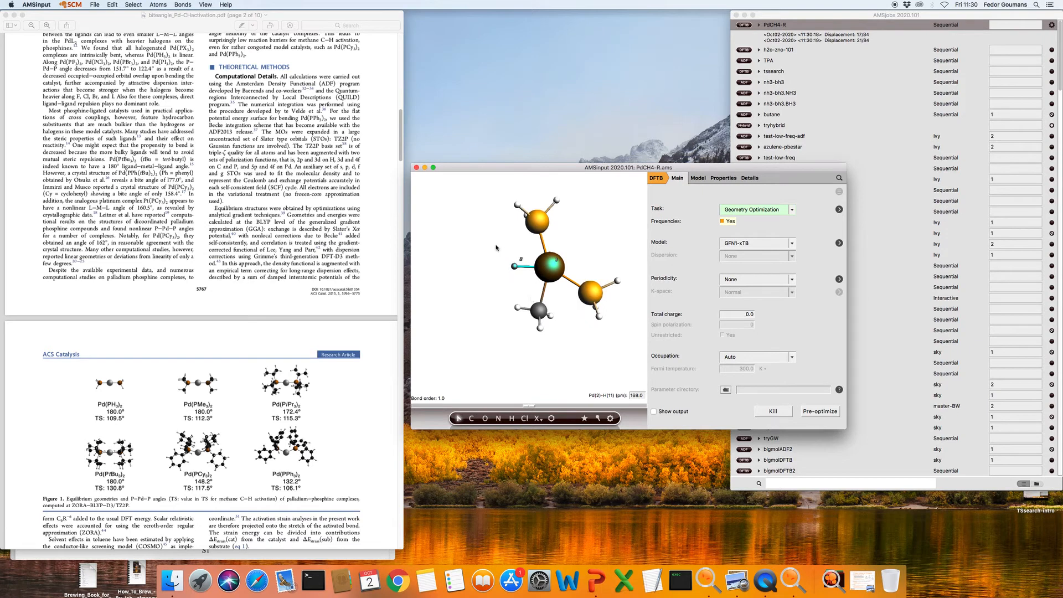
{"action": "left_click_drag", "start_coordinate": [479, 250], "coordinate": [570, 354]}
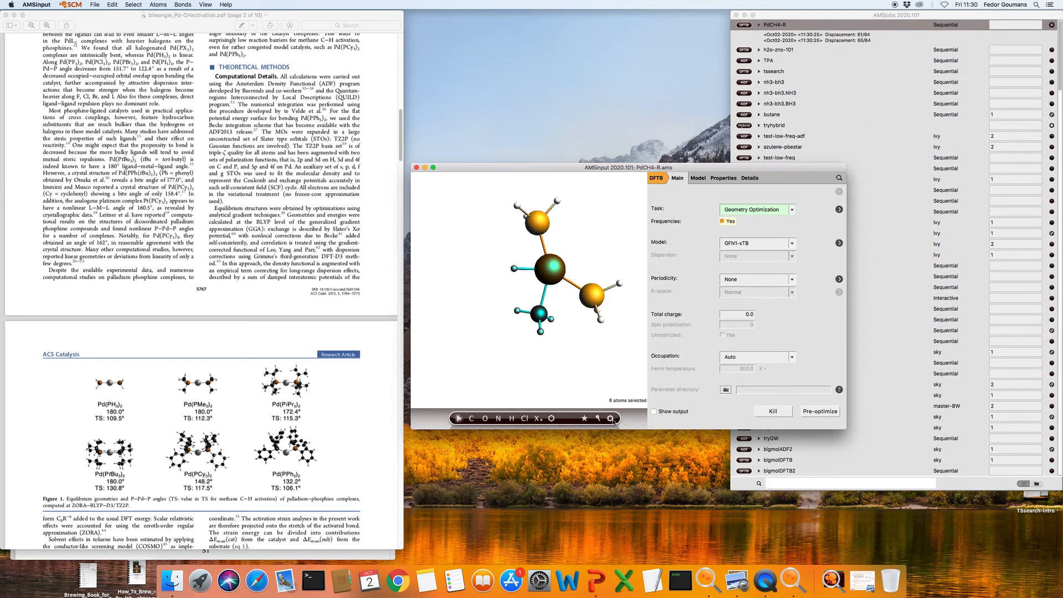
Pre-optimize the product with GFN1-xTB from its current geometry, stop once relaxed, then open Save As
{"action": "right_click", "coordinate": [611, 419]}
{"action": "left_click", "coordinate": [630, 397]}
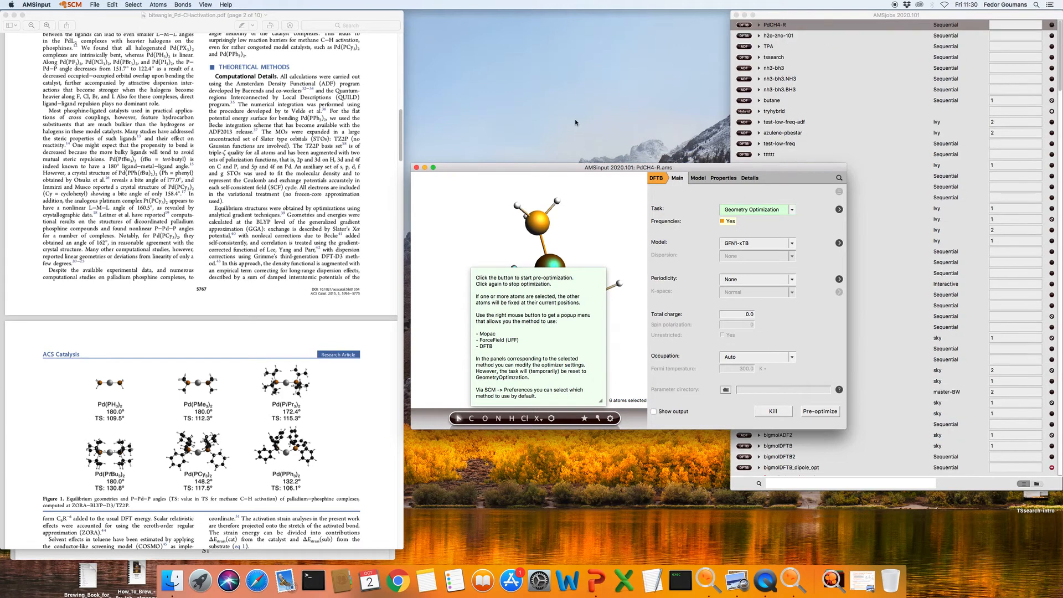
{"action": "left_click_drag", "start_coordinate": [570, 168], "coordinate": [558, 65]}
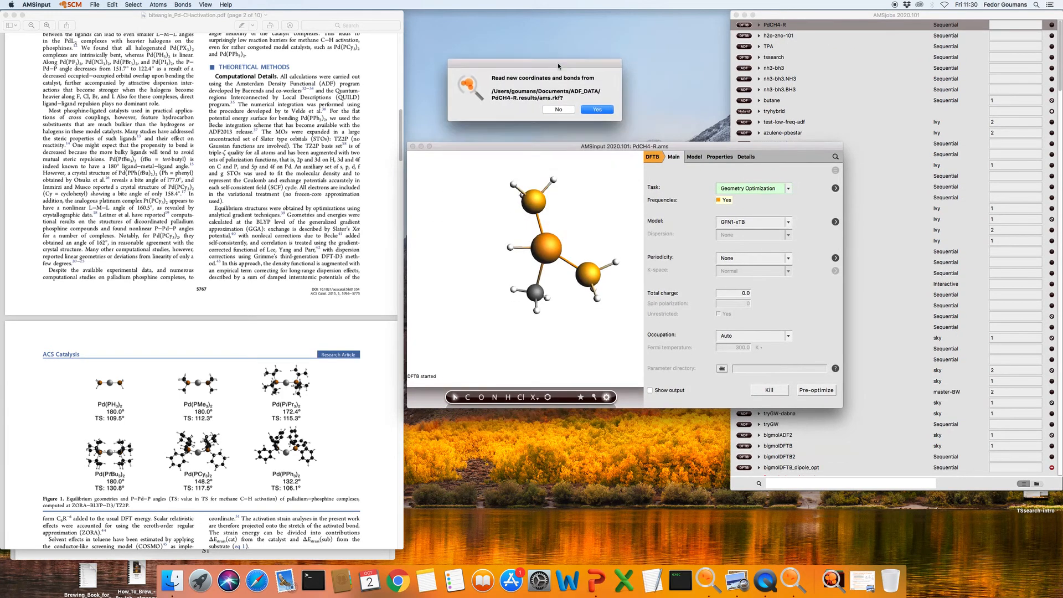
{"action": "left_click", "coordinate": [559, 110]}
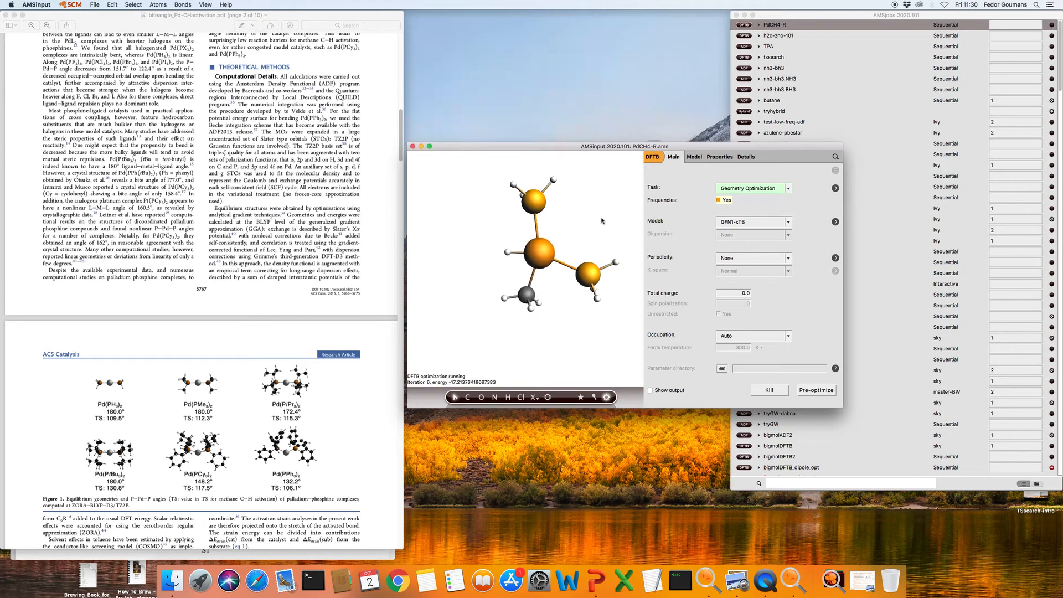
{"action": "left_click_drag", "start_coordinate": [613, 219], "coordinate": [425, 272]}
{"action": "left_click", "coordinate": [607, 397]}
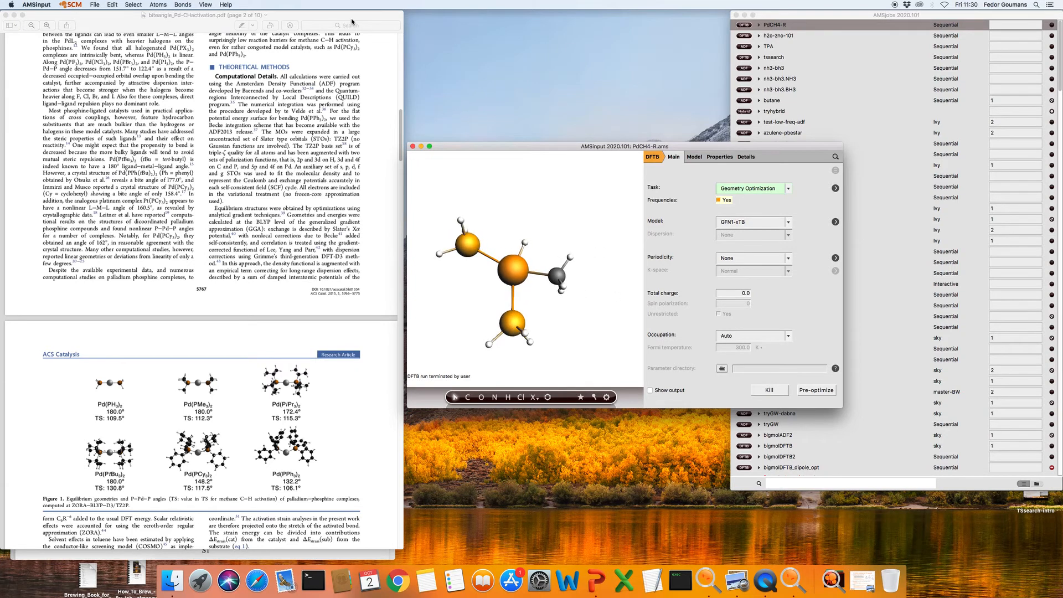
{"action": "left_click", "coordinate": [94, 5]}
{"action": "left_click", "coordinate": [111, 69]}
Rename the product job to PdCH4-P and save it
{"action": "left_click", "coordinate": [510, 148]}
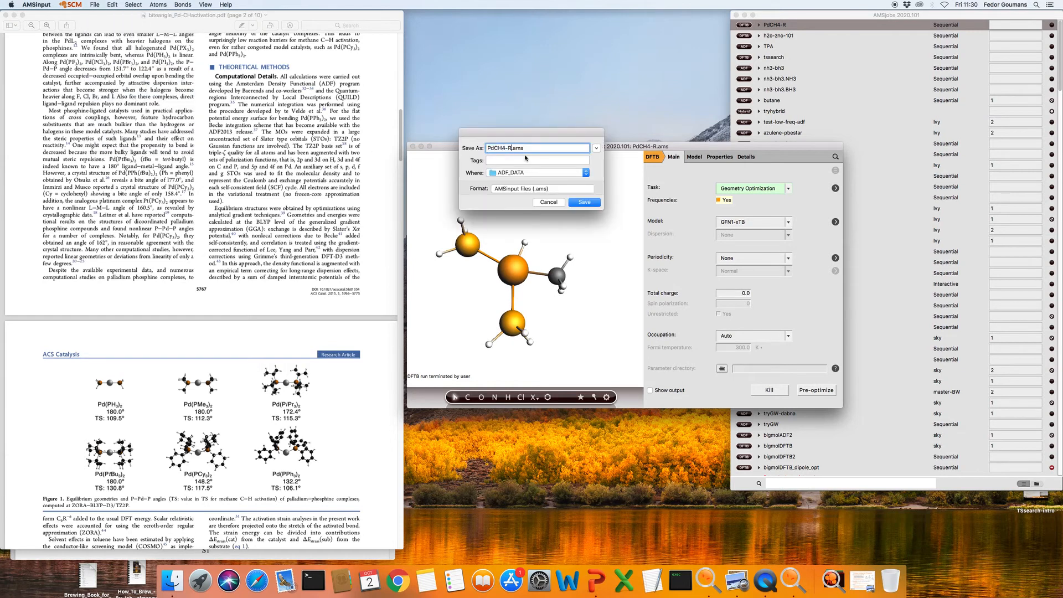
{"action": "key", "text": "BackSpace"}
{"action": "type", "text": "P"}
{"action": "left_click", "coordinate": [582, 199]}
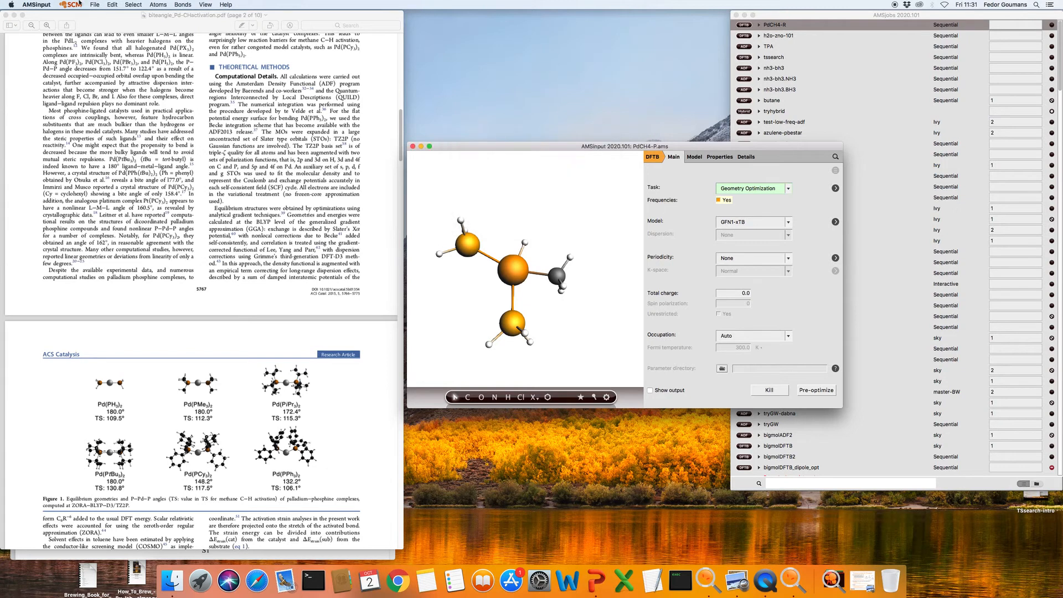
Run the PdCH4-P calculation and pick the PdCH4-R job in AMSjobs to reopen it
{"action": "left_click", "coordinate": [95, 5]}
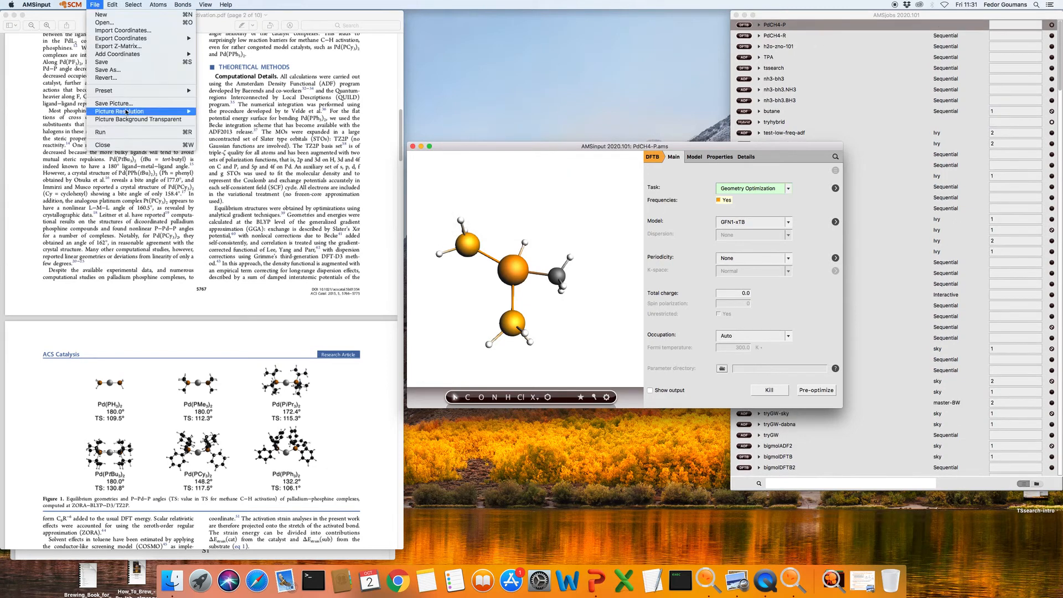
{"action": "left_click", "coordinate": [123, 133]}
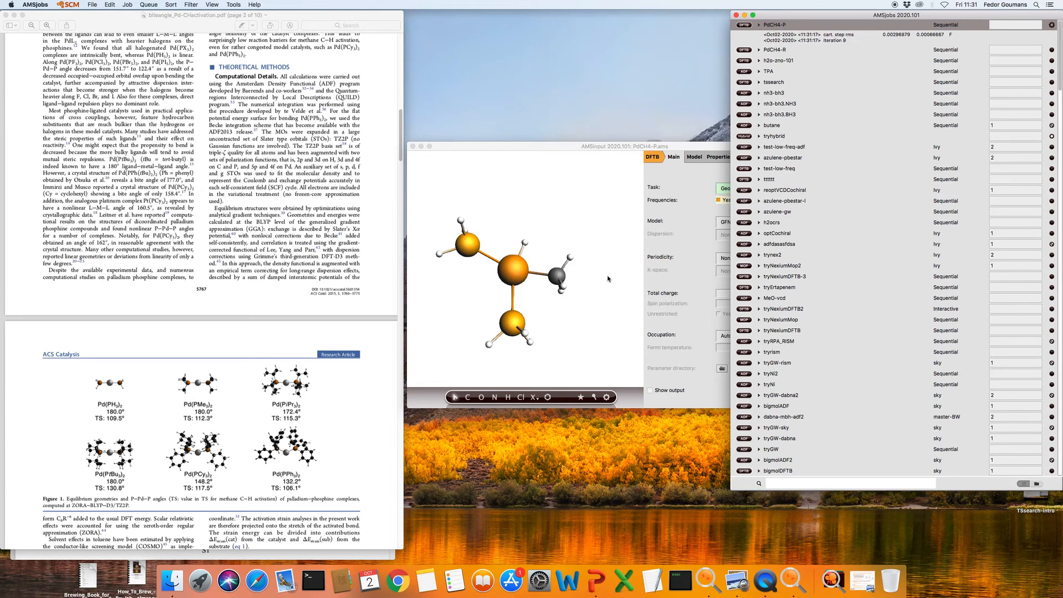
{"action": "left_click", "coordinate": [610, 269]}
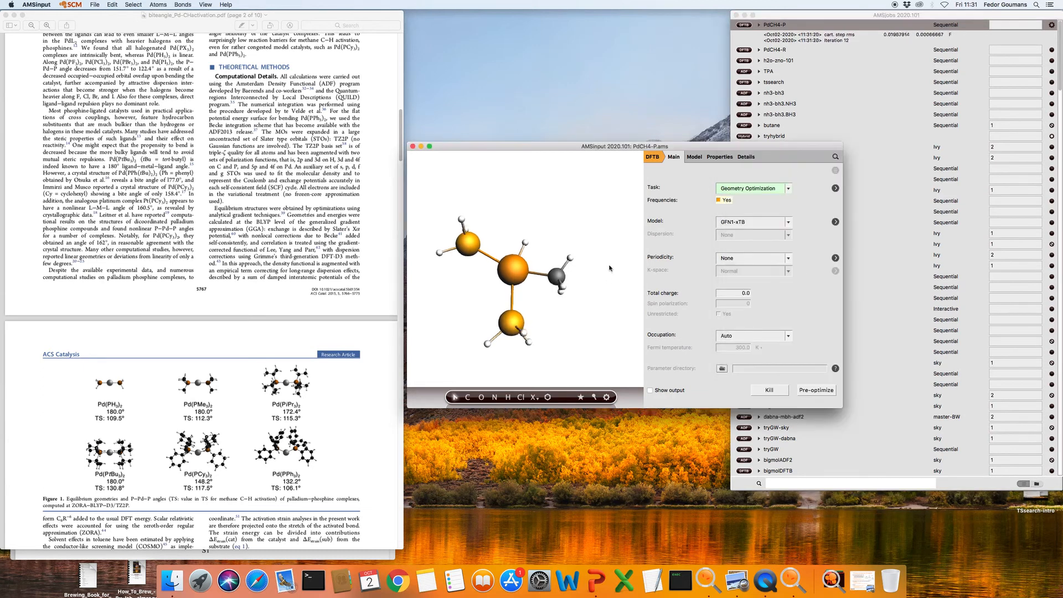
{"action": "left_click", "coordinate": [752, 49]}
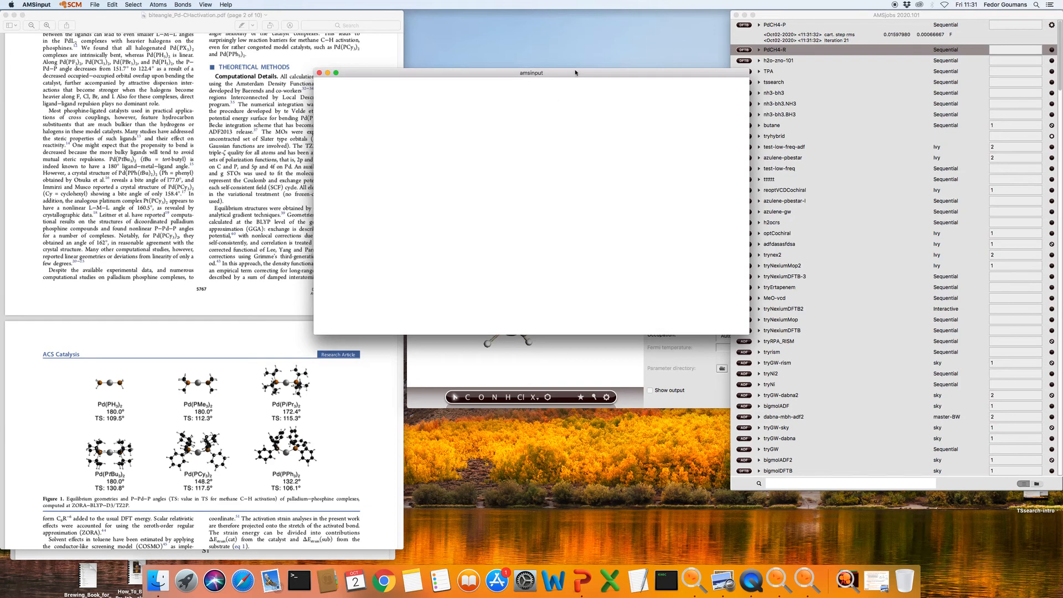
Read the optimized coordinates from PdCH4-R's ams.rkf into its window and untick Frequencies
{"action": "left_click_drag", "start_coordinate": [523, 73], "coordinate": [687, 32]}
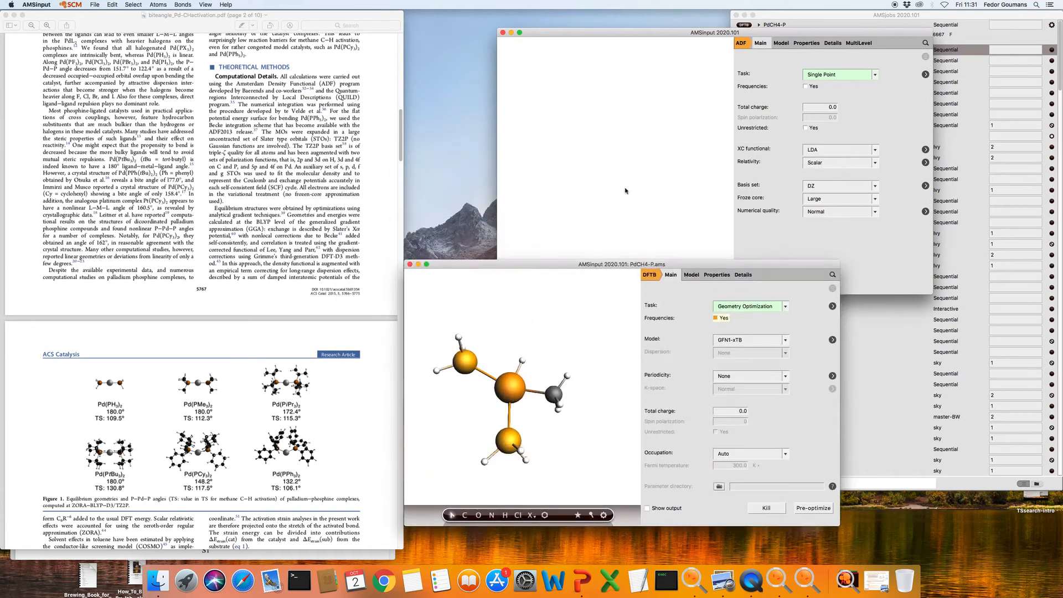
{"action": "left_click_drag", "start_coordinate": [693, 27], "coordinate": [607, 22]}
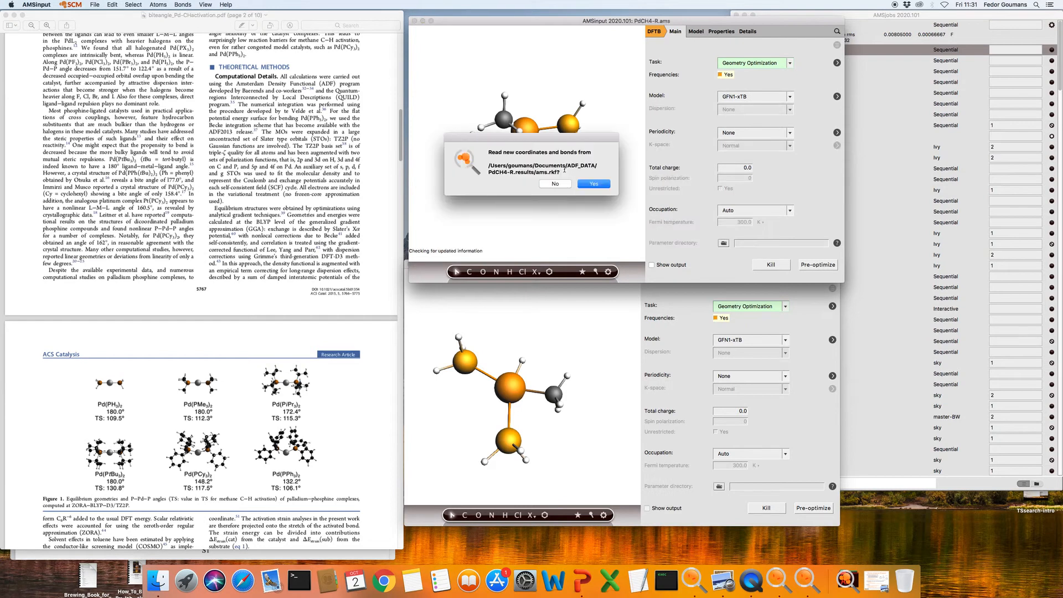
{"action": "left_click", "coordinate": [594, 184]}
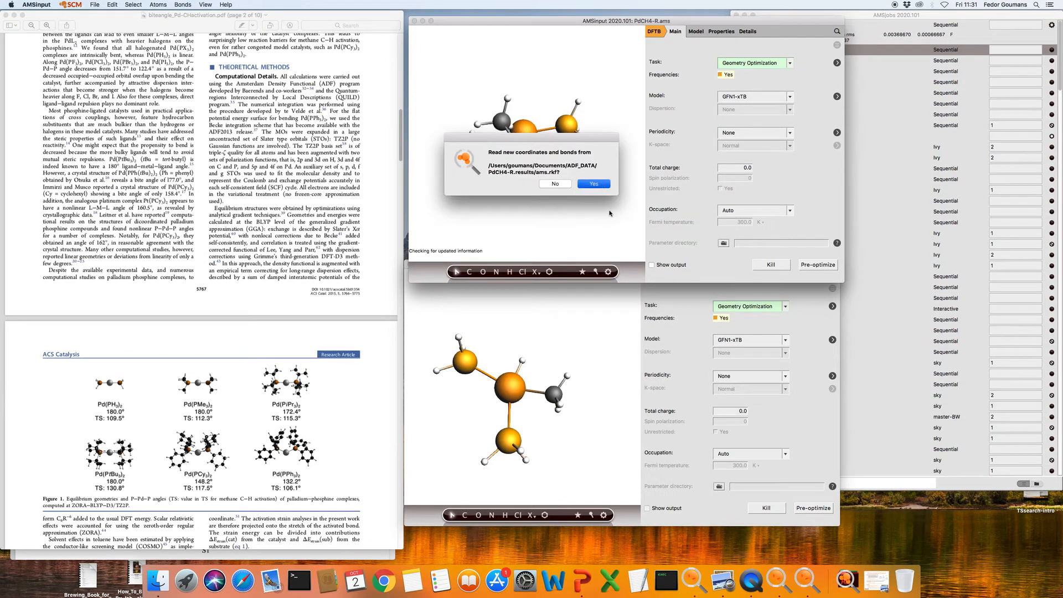
{"action": "left_click", "coordinate": [588, 183]}
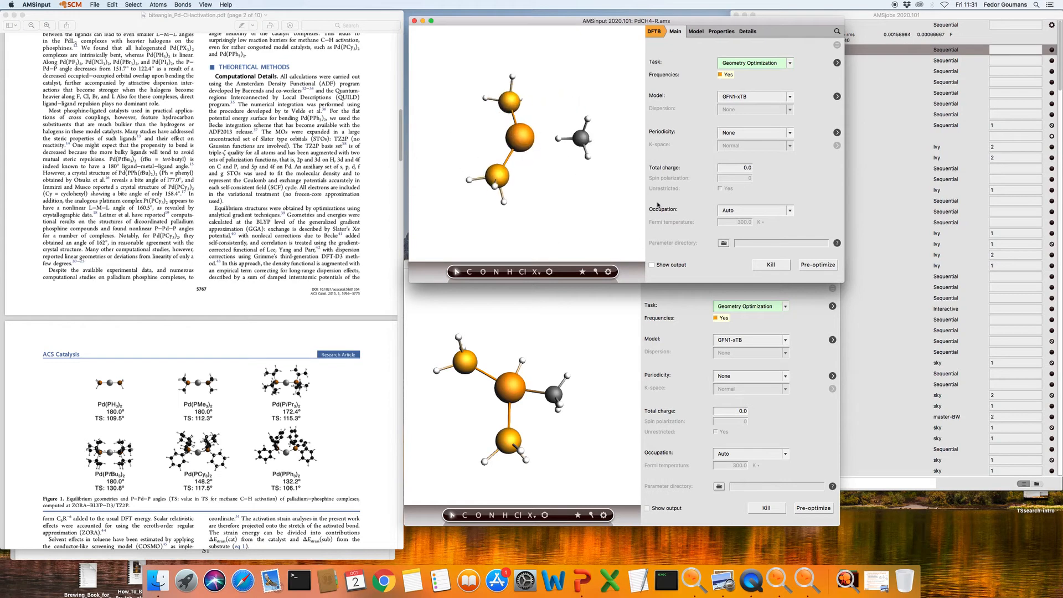
{"action": "left_click", "coordinate": [720, 75]}
Change the PdCH4-R task to PES Scan and reload its latest optimized coordinates
{"action": "left_click", "coordinate": [742, 65]}
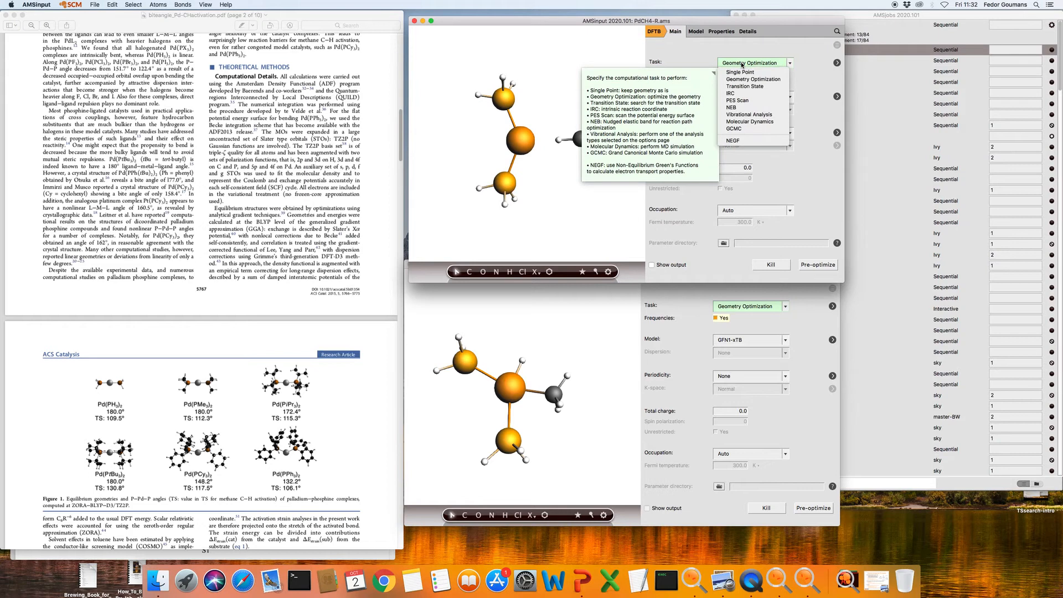
{"action": "left_click", "coordinate": [747, 100]}
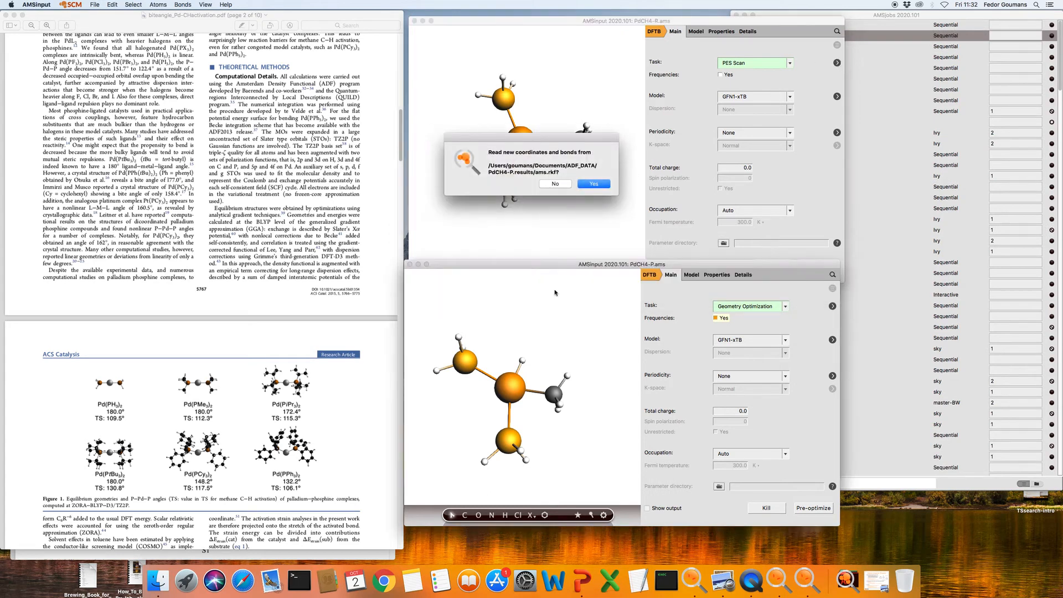
{"action": "left_click", "coordinate": [594, 184]}
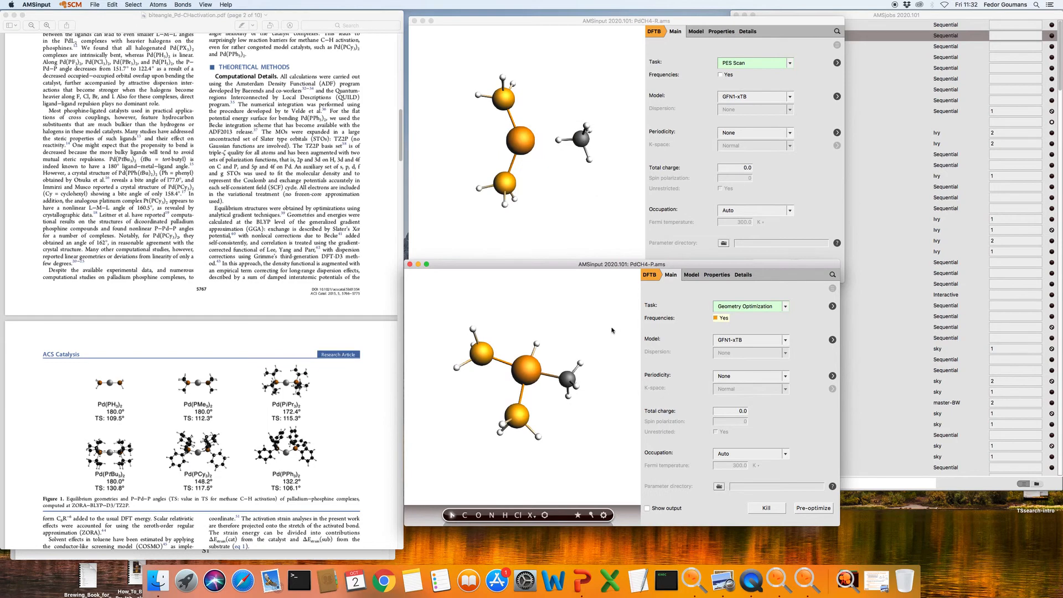
{"action": "left_click", "coordinate": [836, 64]}
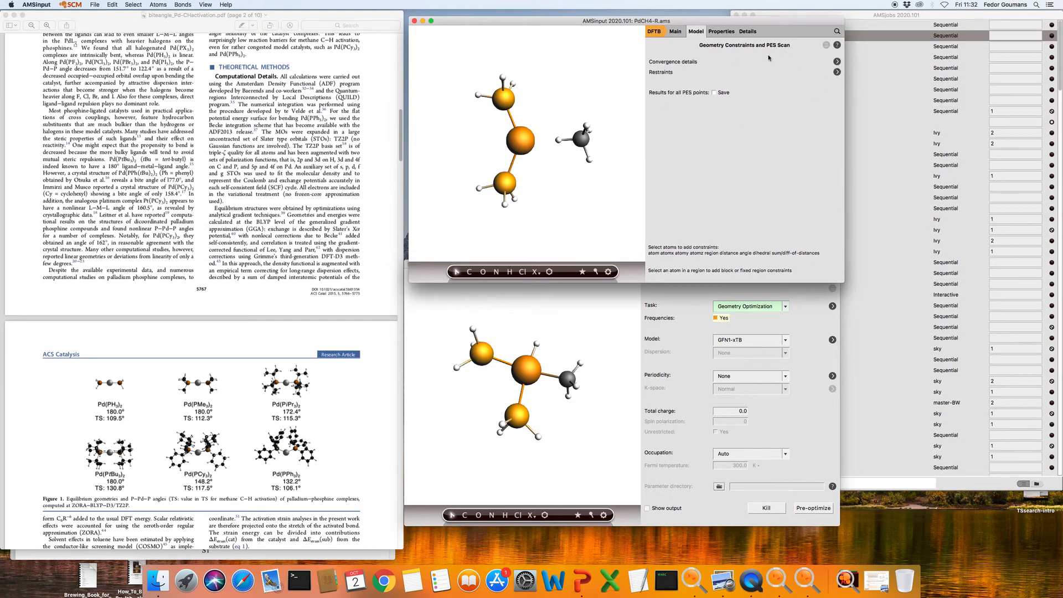
Add the H(11)–C(10) distance as scan coordinate SC-1, ending at the product's 2.32 Å
{"action": "left_click", "coordinate": [559, 140]}
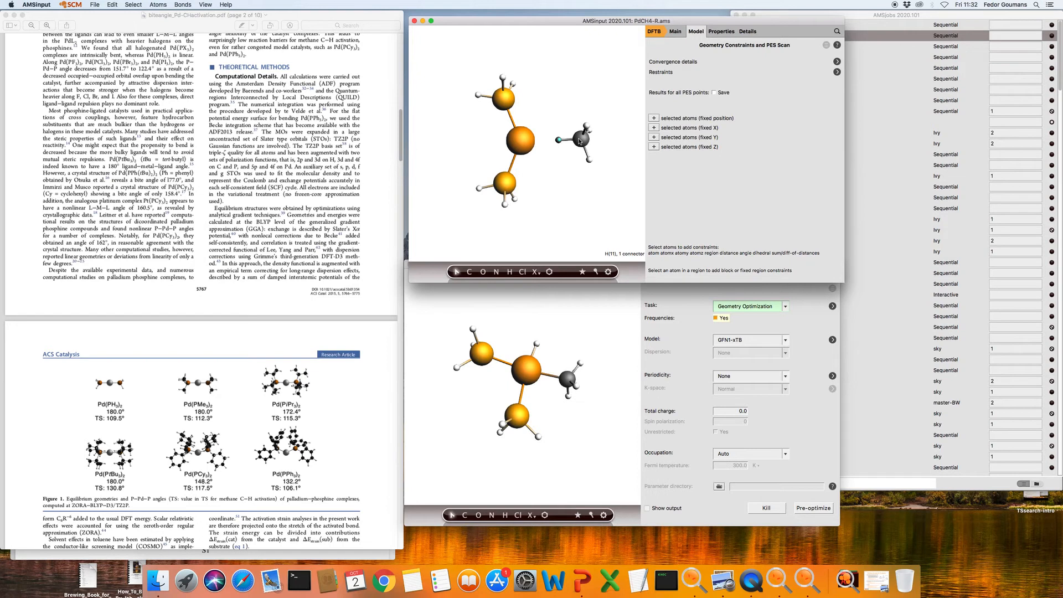
{"action": "left_click", "coordinate": [582, 139], "text": "shift"}
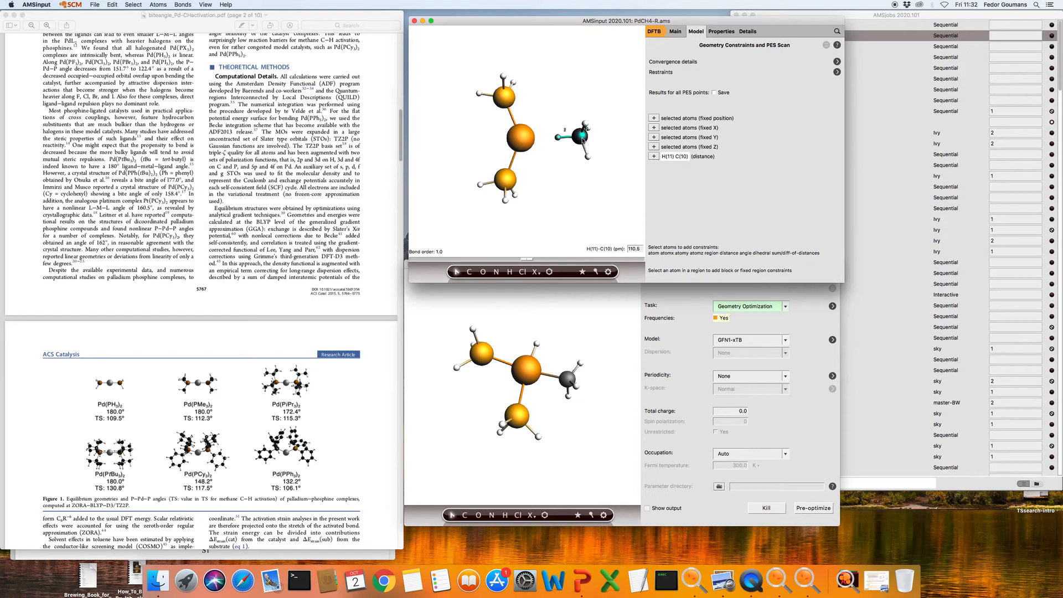
{"action": "left_click", "coordinate": [654, 156]}
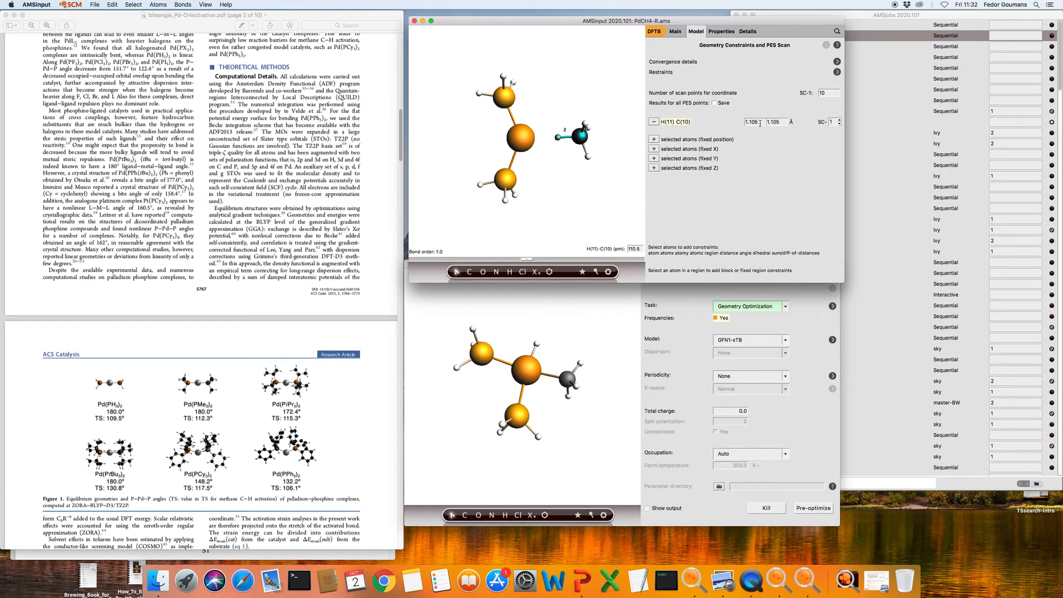
{"action": "left_click", "coordinate": [570, 379]}
{"action": "left_click", "coordinate": [570, 378]}
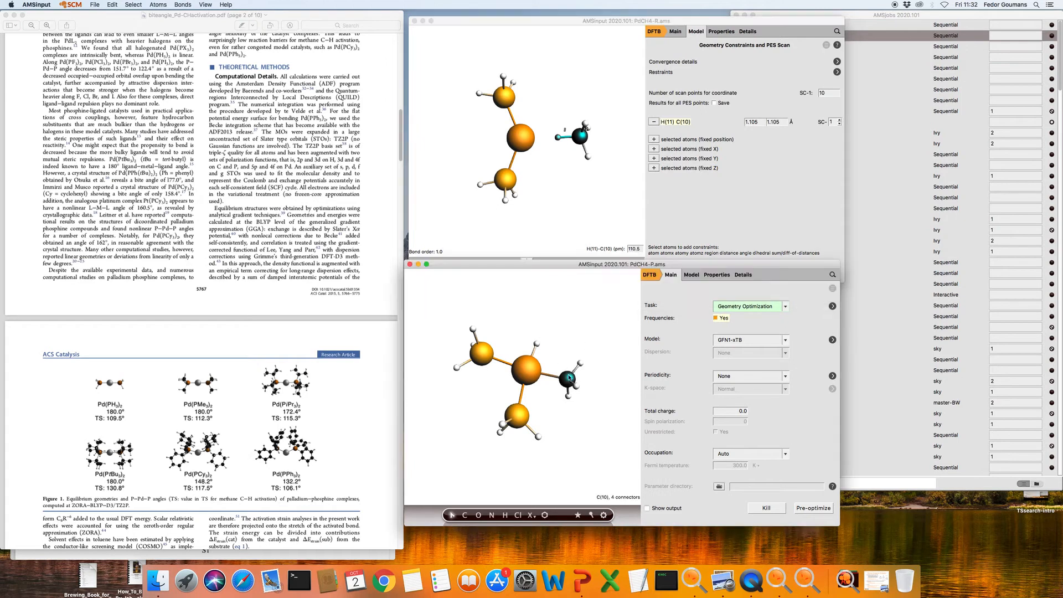
{"action": "left_click", "coordinate": [536, 344], "text": "shift"}
{"action": "left_click", "coordinate": [782, 123]}
{"action": "left_click_drag", "start_coordinate": [781, 124], "coordinate": [769, 124]}
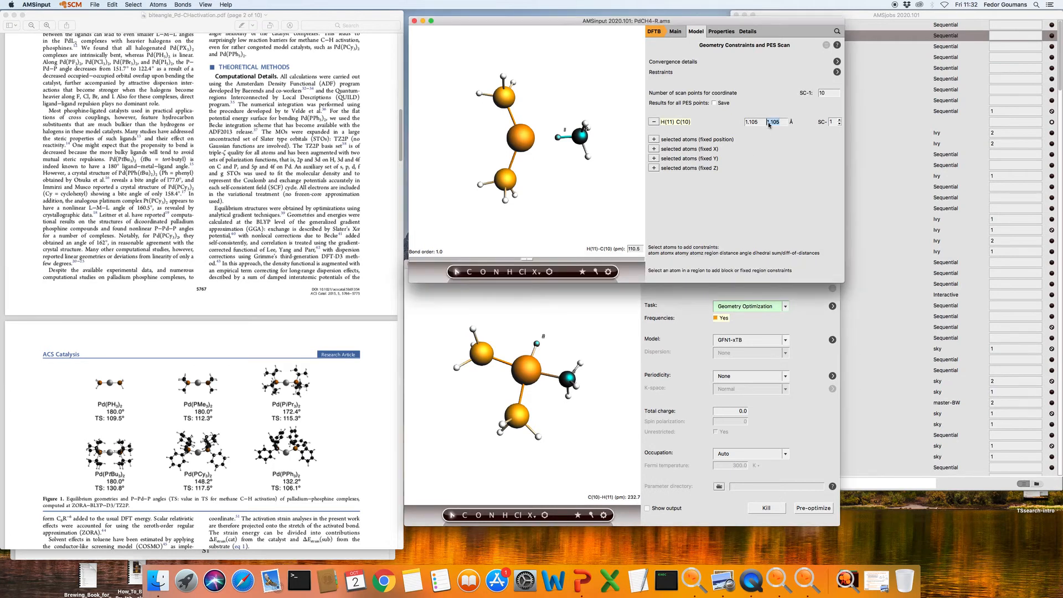
{"action": "type", "text": "2.32"}
Add the Pd(2)–C(10) distance ending at the product's 2.044 Å, also on SC-1
{"action": "left_click", "coordinate": [606, 145]}
{"action": "left_click", "coordinate": [528, 140]}
{"action": "left_click", "coordinate": [585, 139], "text": "shift"}
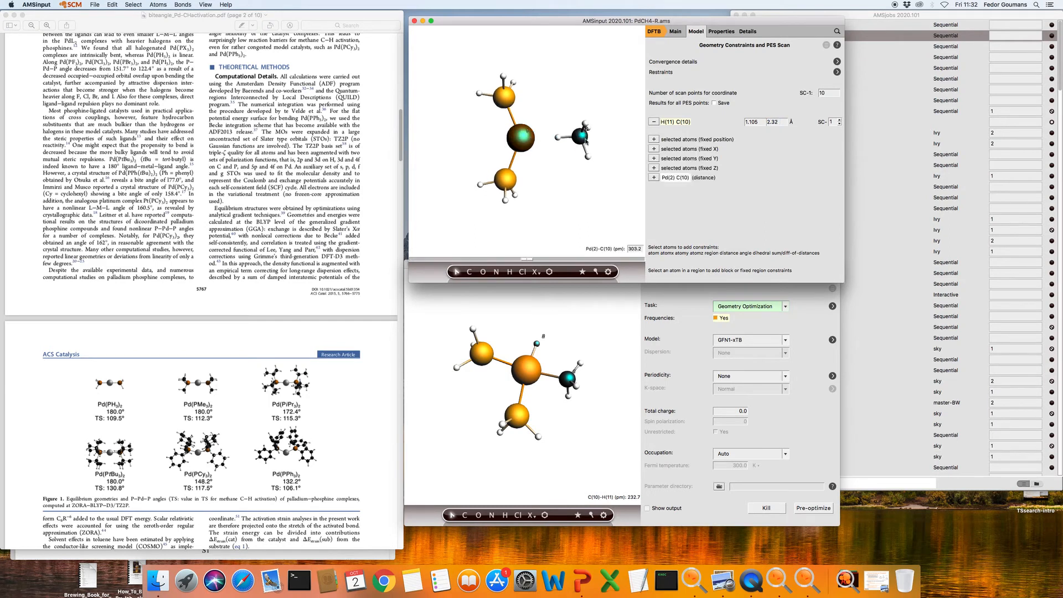
{"action": "left_click", "coordinate": [654, 177]}
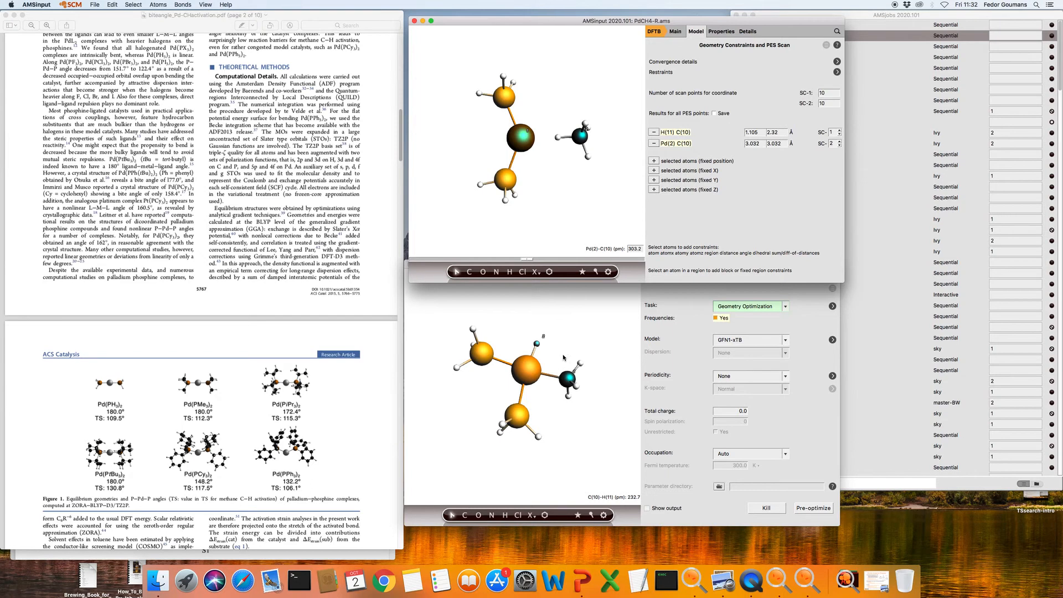
{"action": "left_click", "coordinate": [574, 378]}
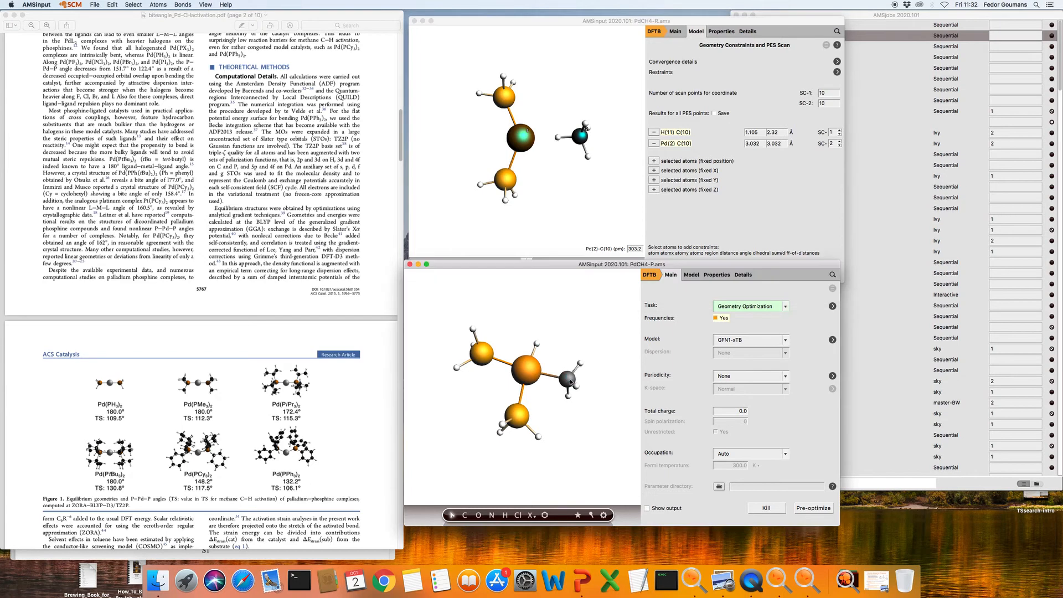
{"action": "left_click", "coordinate": [570, 382]}
{"action": "left_click", "coordinate": [530, 373], "text": "shift"}
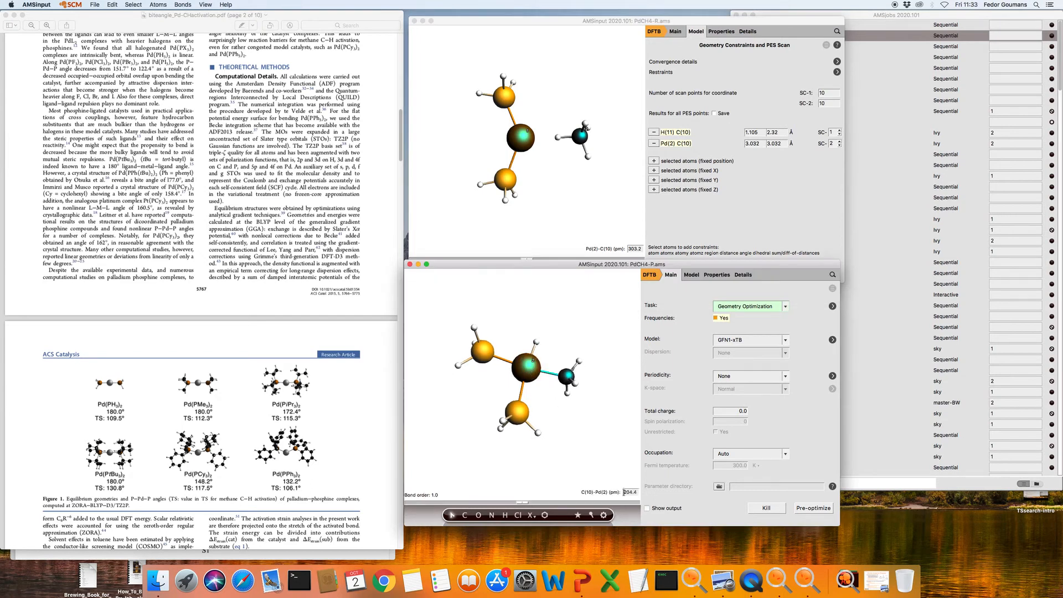
{"action": "left_click", "coordinate": [761, 146]}
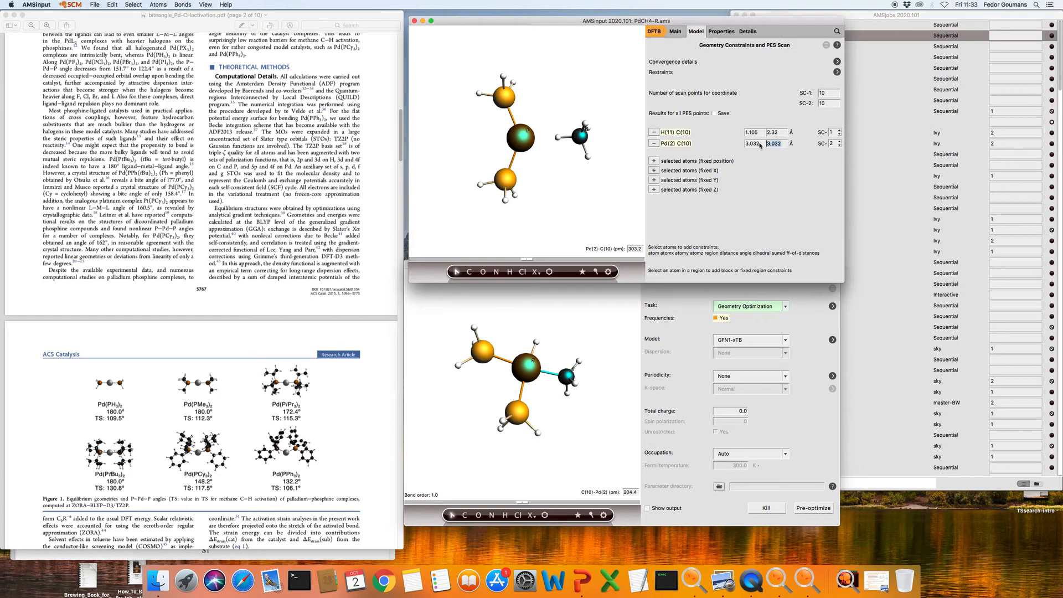
{"action": "type", "text": "2.044"}
{"action": "left_click", "coordinate": [840, 141]}
{"action": "left_click", "coordinate": [839, 146]}
{"action": "left_click", "coordinate": [840, 145]}
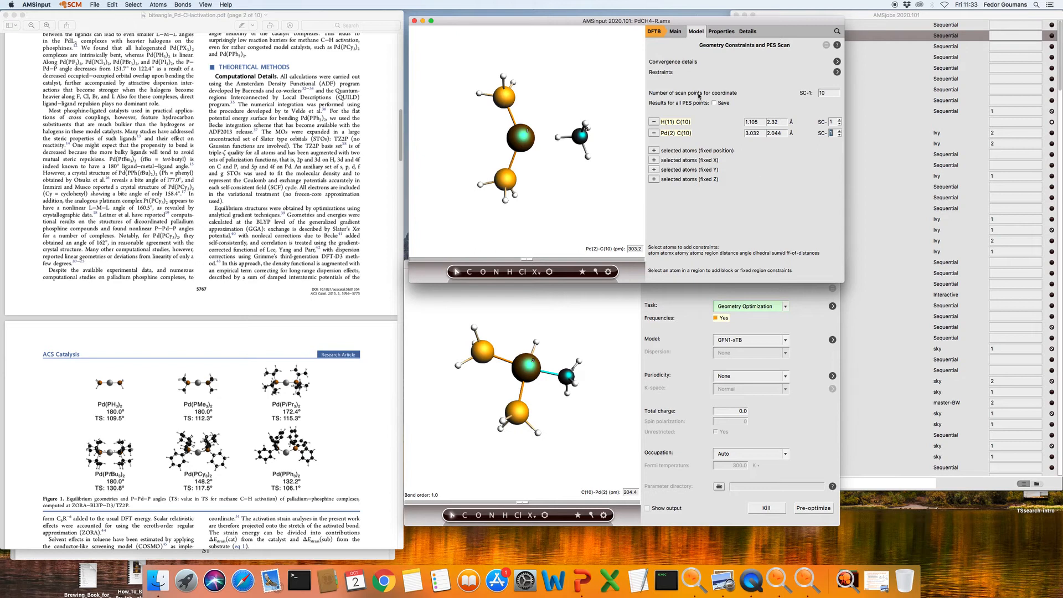
In Geometry Optimization details, set gradient 0.01, energy 1e-04 and step 0.01 convergence
{"action": "left_click", "coordinate": [838, 62]}
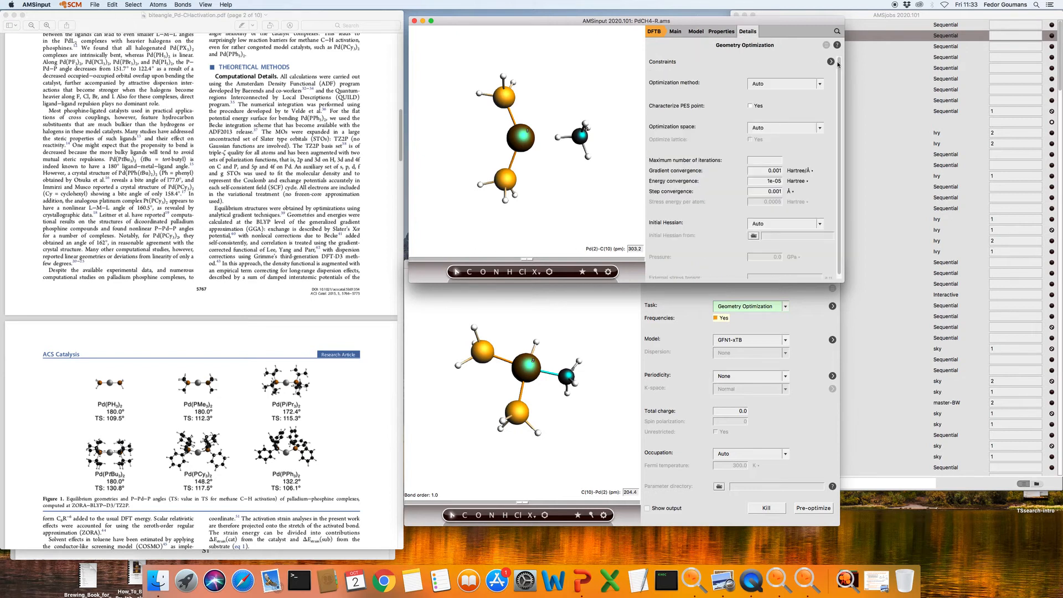
{"action": "left_click", "coordinate": [777, 171]}
{"action": "key", "text": "BackSpace"}
{"action": "type", "text": "4"}
{"action": "key", "text": "BackSpace"}
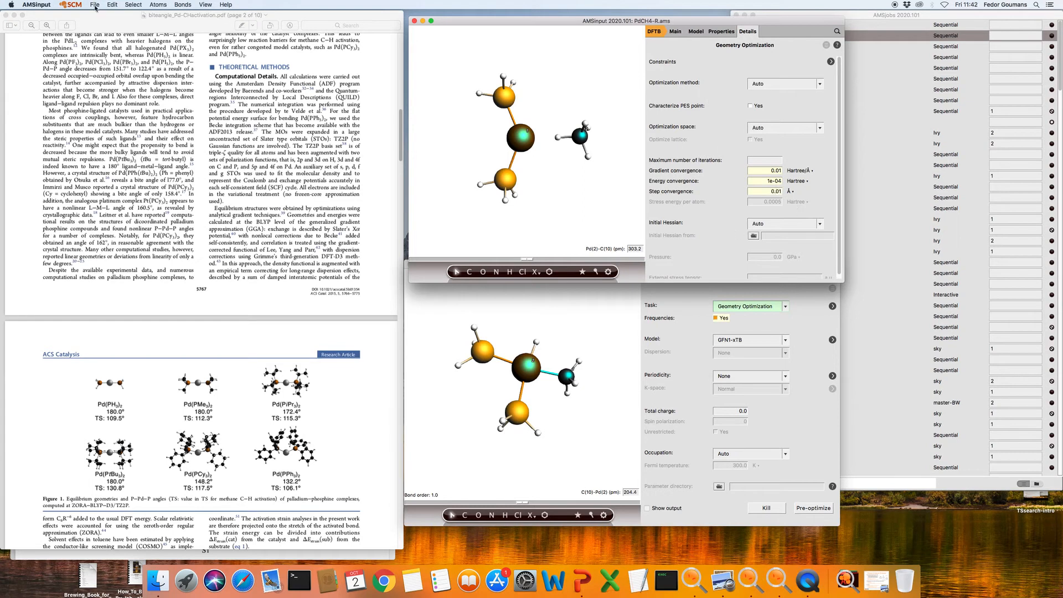
Save the reactant scan setup as PdCH4-scan.ams and run it
{"action": "left_click", "coordinate": [96, 5]}
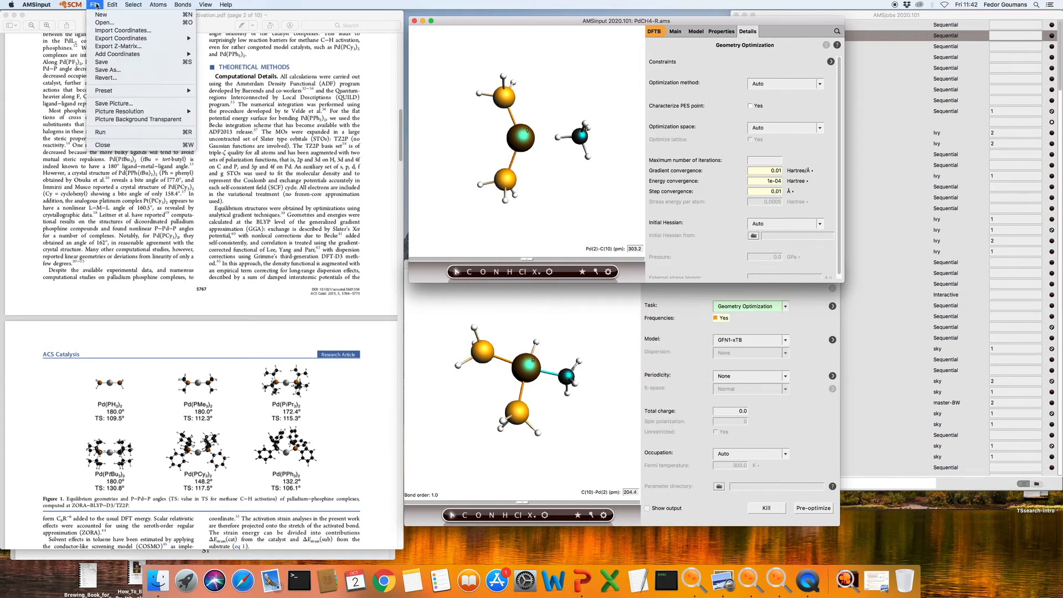
{"action": "left_click", "coordinate": [107, 70]}
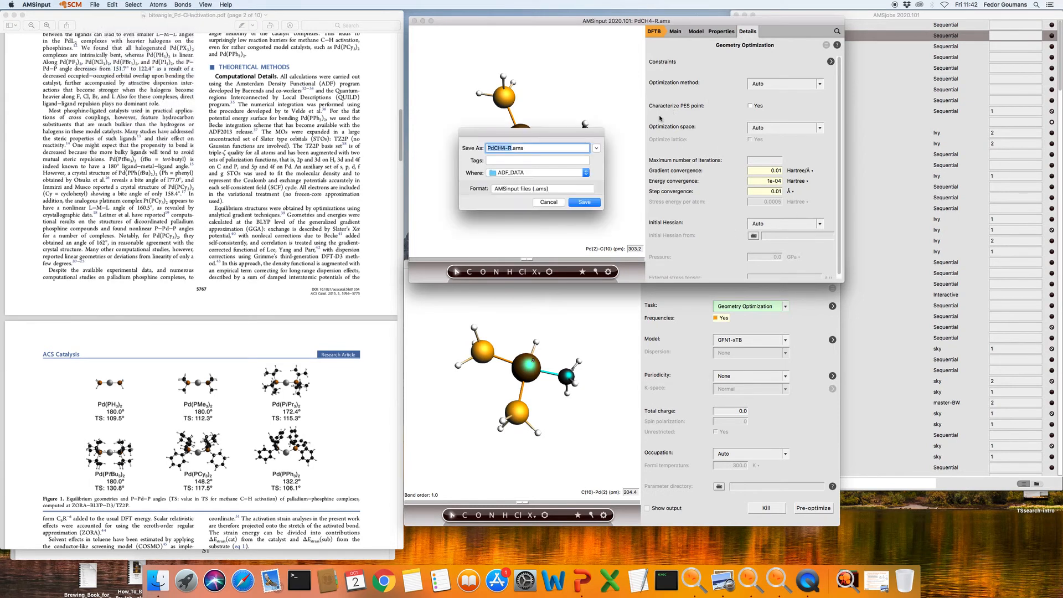
{"action": "left_click", "coordinate": [509, 149]}
{"action": "type", "text": "scan"}
{"action": "key", "text": "Return"}
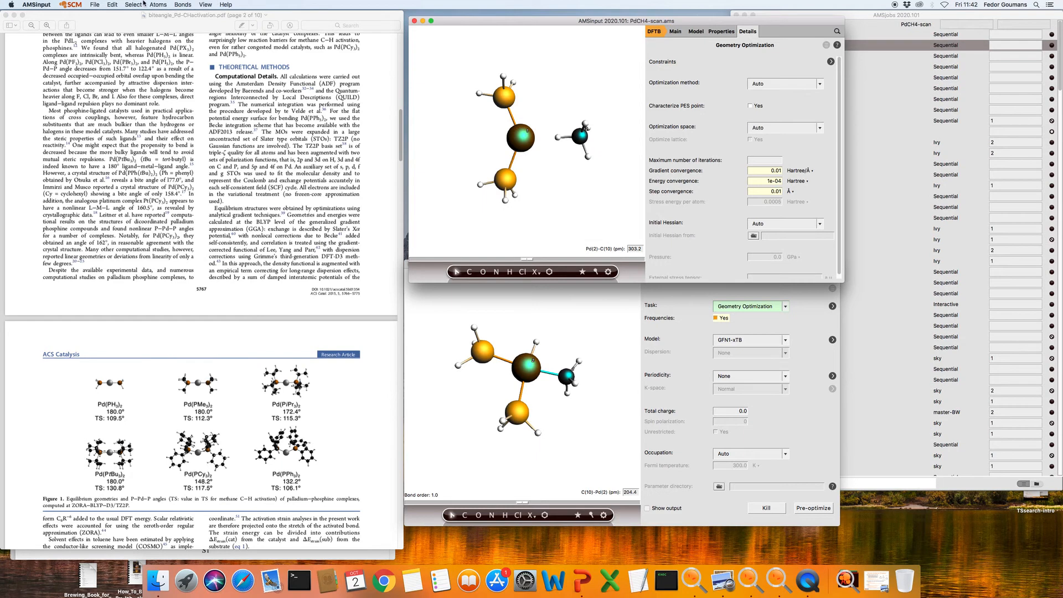
{"action": "left_click", "coordinate": [94, 4]}
{"action": "left_click", "coordinate": [100, 133]}
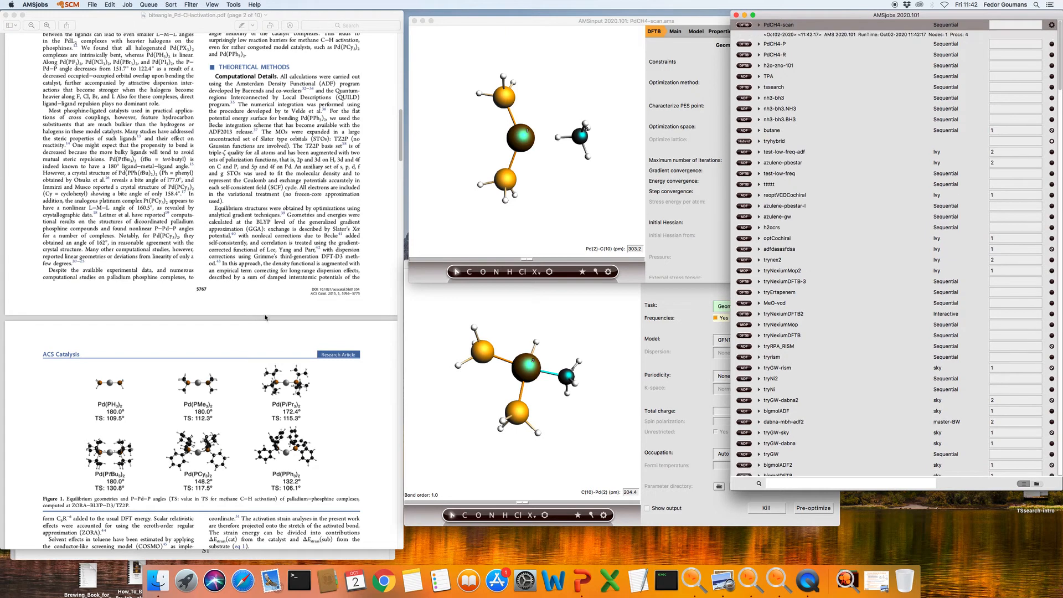
Switch the PdCH4-P product setup's task to NEB
{"action": "left_click", "coordinate": [585, 317]}
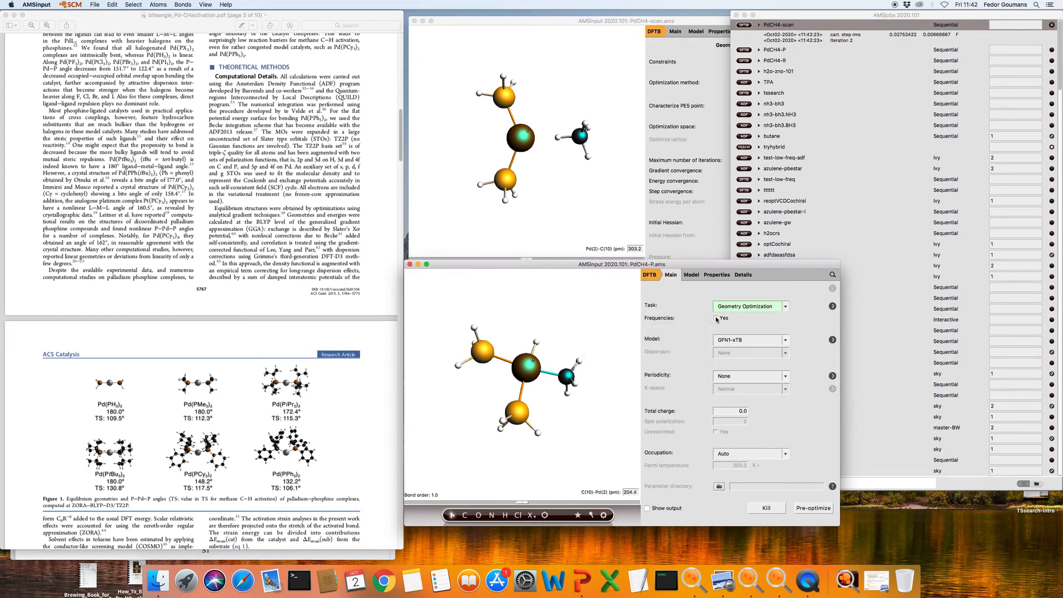
{"action": "left_click", "coordinate": [745, 308]}
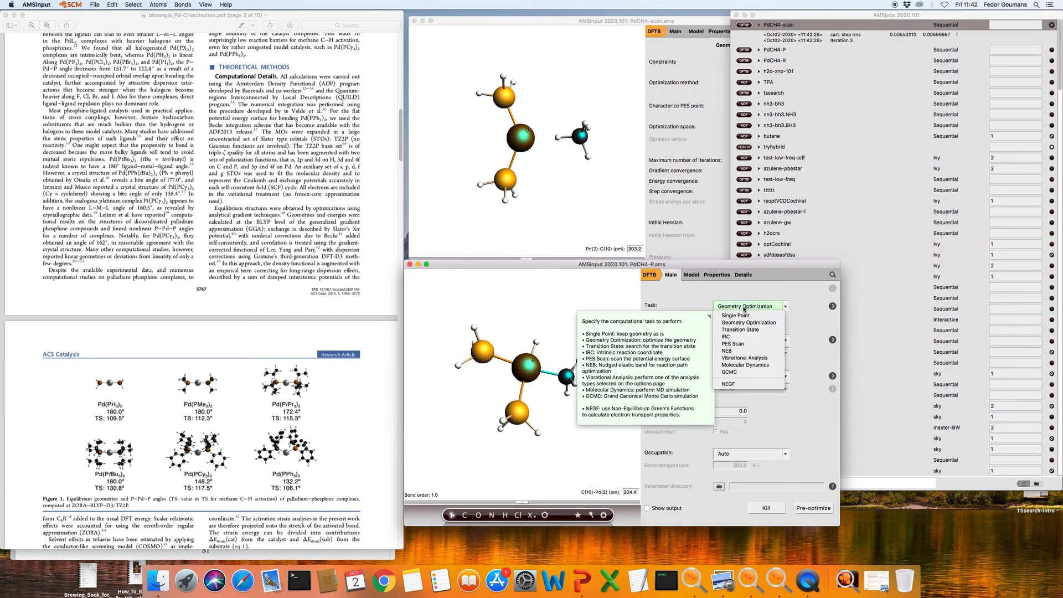
{"action": "left_click", "coordinate": [743, 351]}
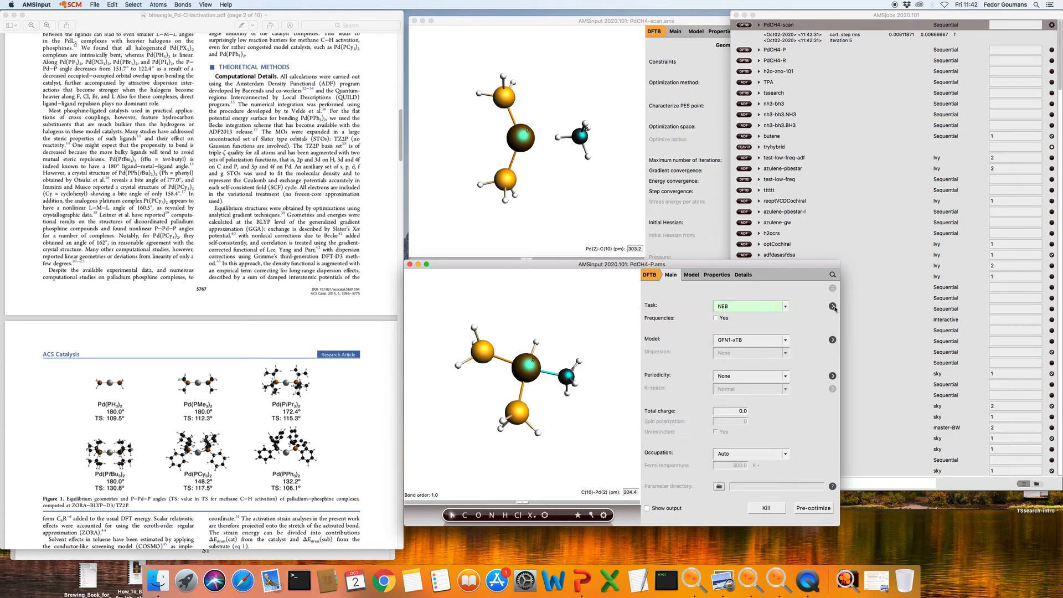
Set the NEB CI force threshold to 0.01, spring unit to eV/Å², and images to 7
{"action": "left_click", "coordinate": [833, 307]}
{"action": "left_click_drag", "start_coordinate": [761, 265], "coordinate": [745, 213]}
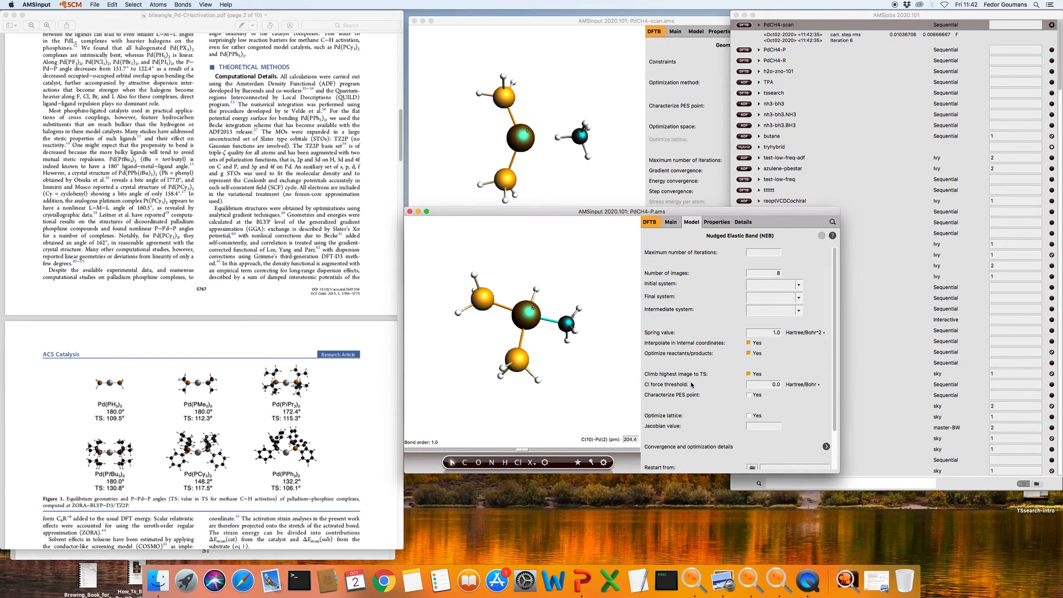
{"action": "left_click", "coordinate": [780, 385]}
{"action": "mouse_move", "coordinate": [779, 384]}
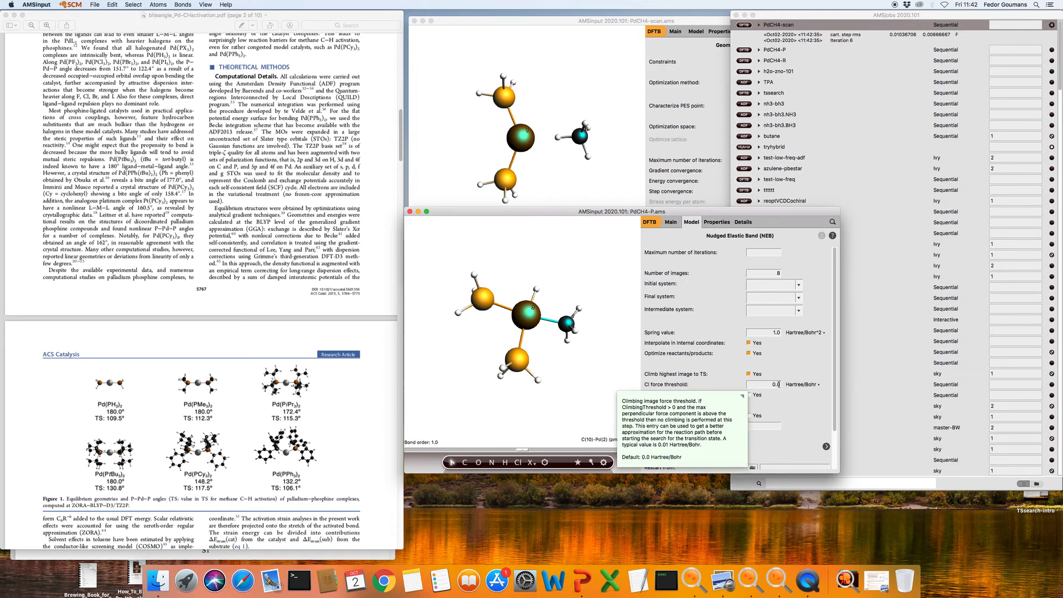
{"action": "type", "text": "1"}
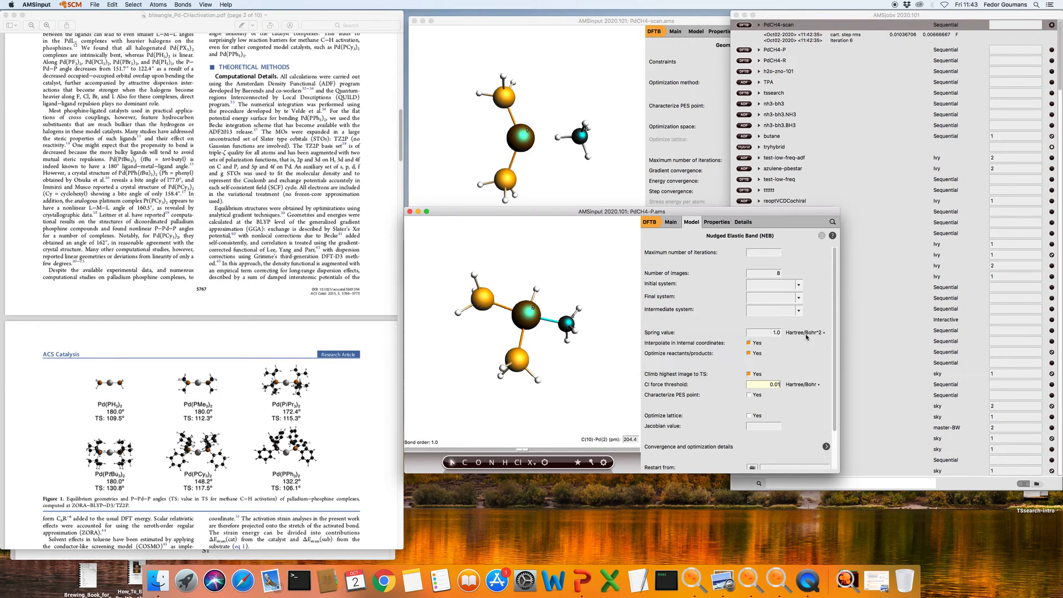
{"action": "left_click", "coordinate": [823, 332]}
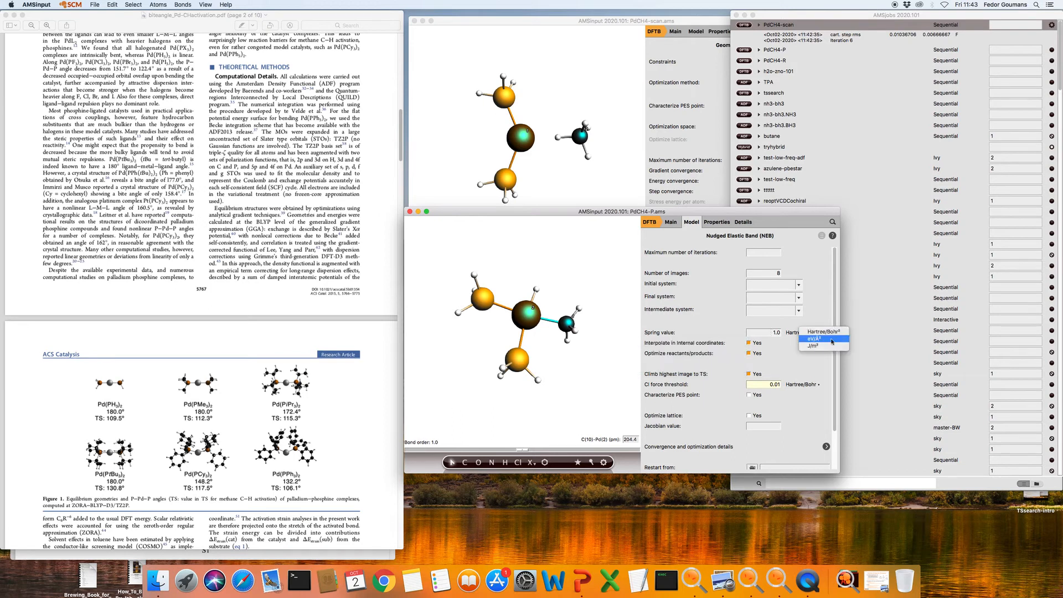
{"action": "left_click", "coordinate": [822, 343]}
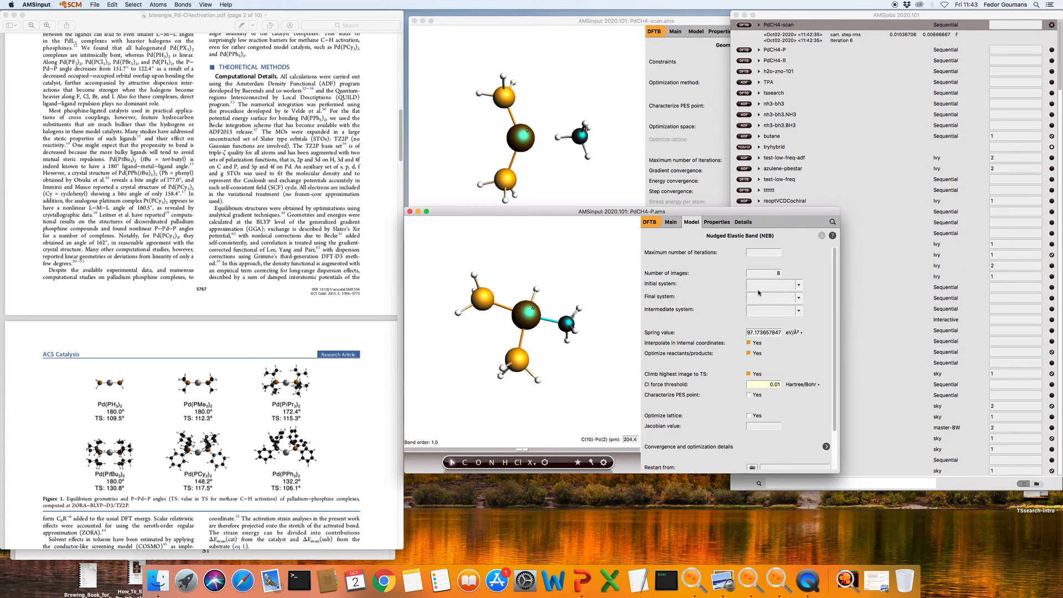
{"action": "mouse_move", "coordinate": [778, 273]}
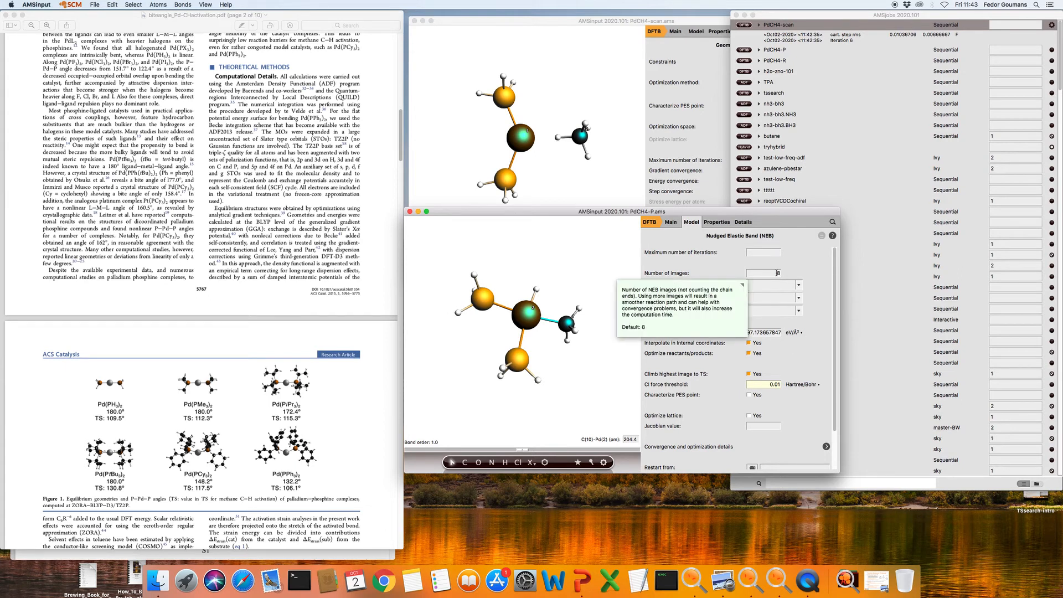
{"action": "left_click", "coordinate": [778, 273]}
{"action": "type", "text": "7"}
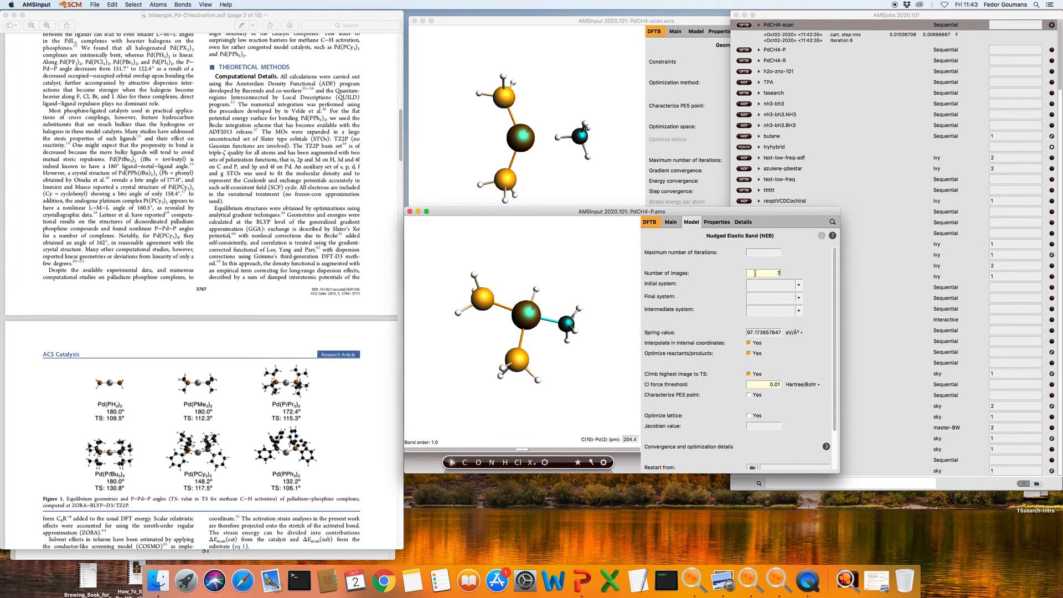
{"action": "mouse_move", "coordinate": [771, 274]}
{"action": "left_click", "coordinate": [785, 288]}
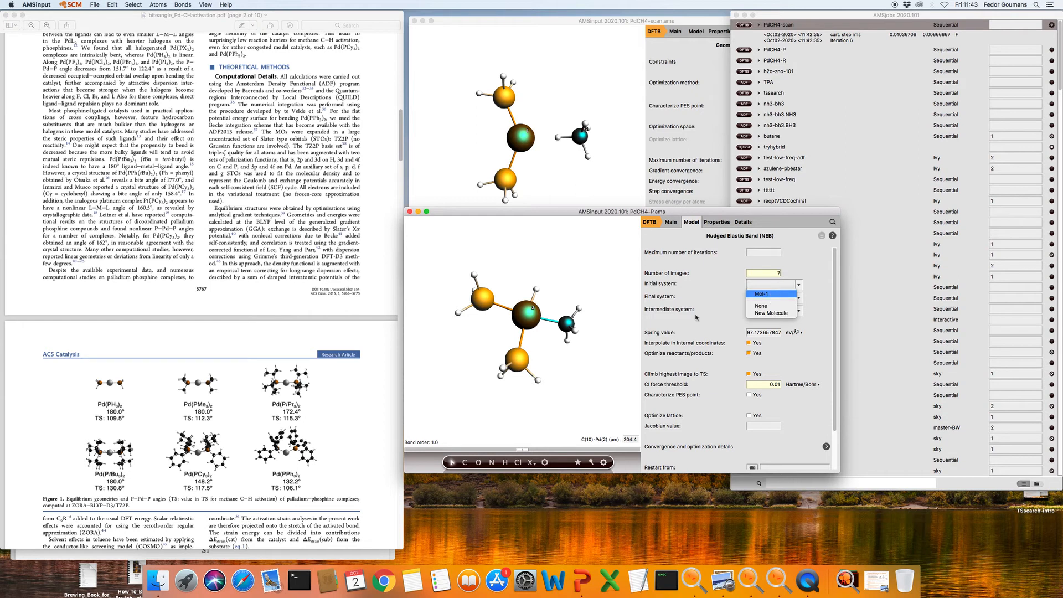
Use Mol-1 as the NEB initial system and create a new molecule as the final system
{"action": "left_click", "coordinate": [762, 294]}
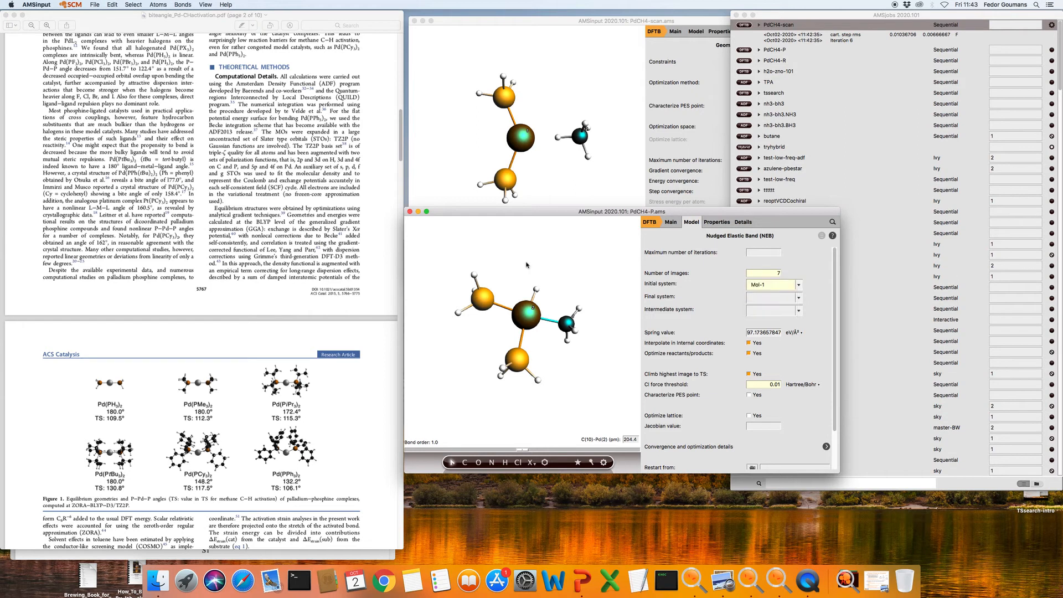
{"action": "left_click", "coordinate": [773, 299]}
{"action": "left_click", "coordinate": [771, 326]}
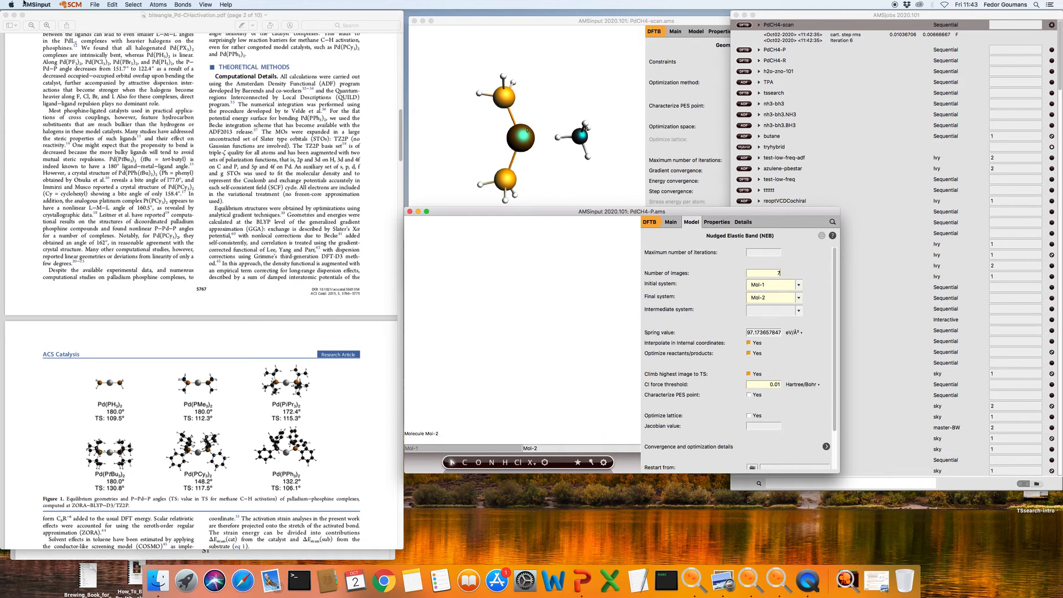
Import coordinates from PdCH4-R.results/dftb.rkf and check the Mol-1 and Mol-2 end points
{"action": "left_click", "coordinate": [95, 5]}
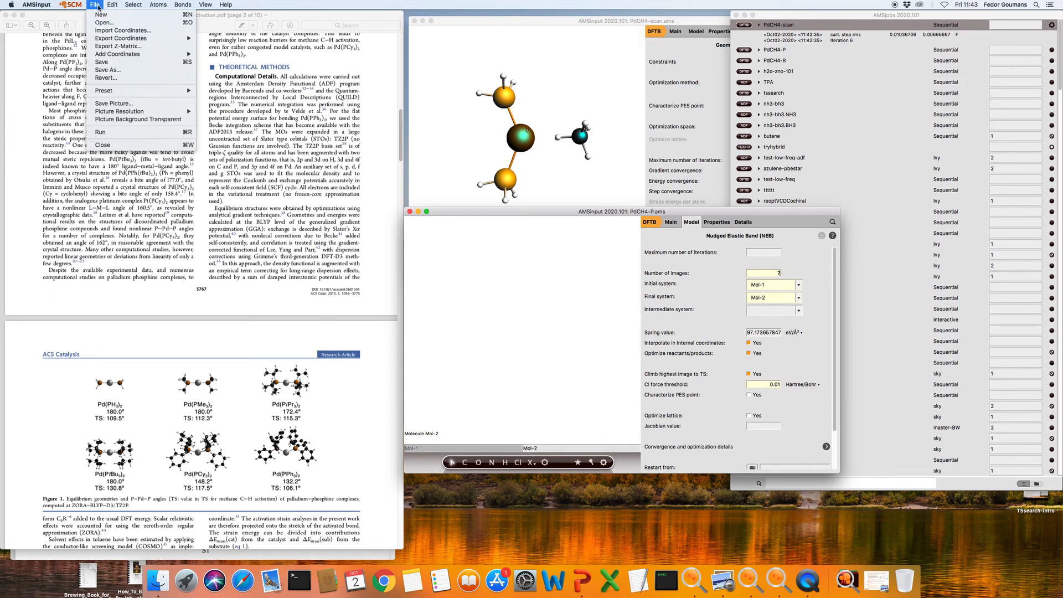
{"action": "left_click", "coordinate": [115, 31]}
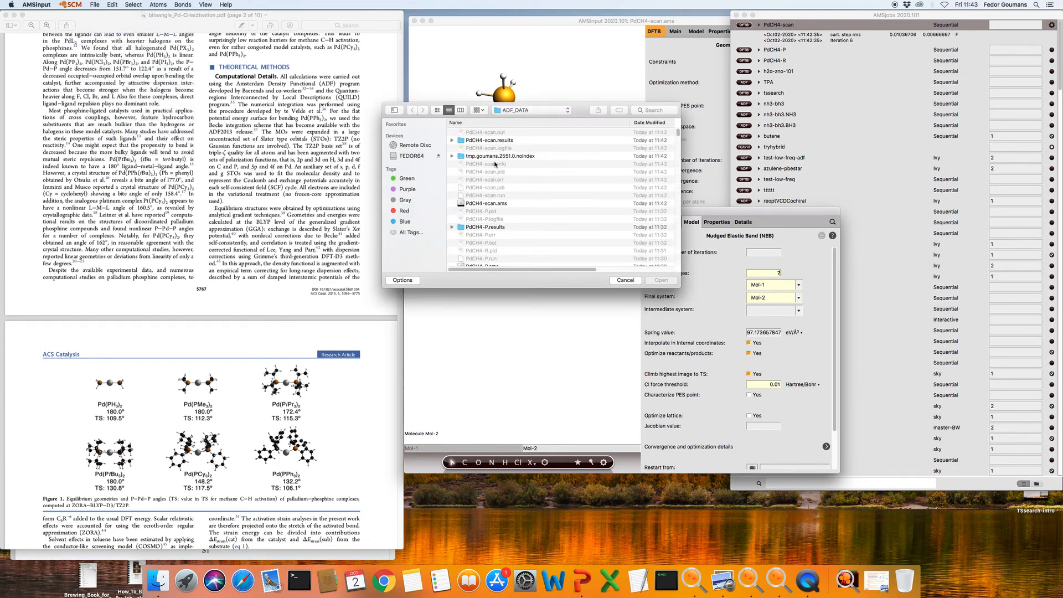
{"action": "scroll", "coordinate": [498, 225], "scroll_direction": "down", "scroll_amount": 5}
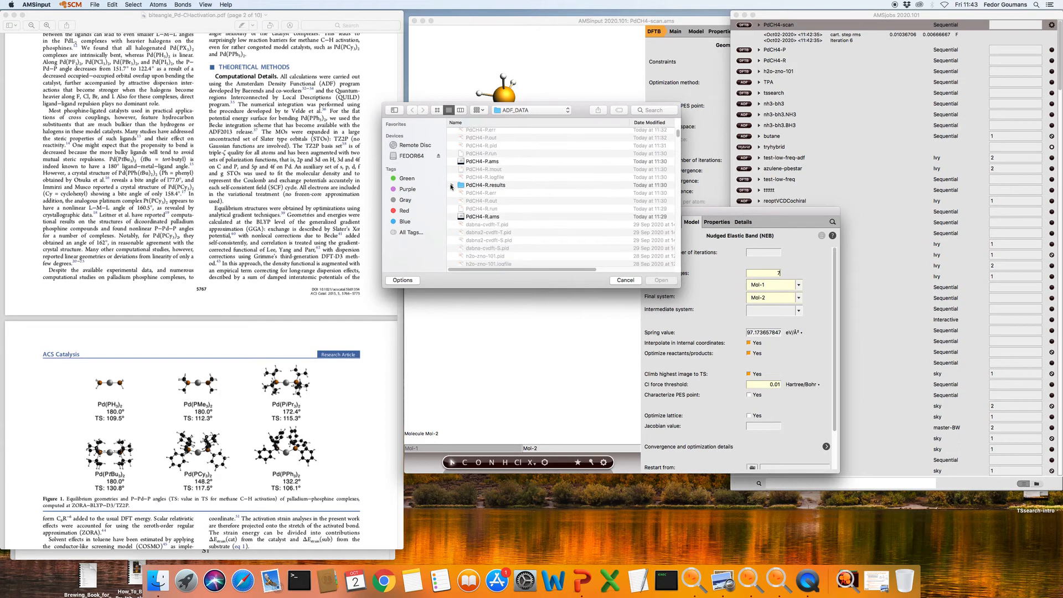
{"action": "left_click", "coordinate": [452, 185]}
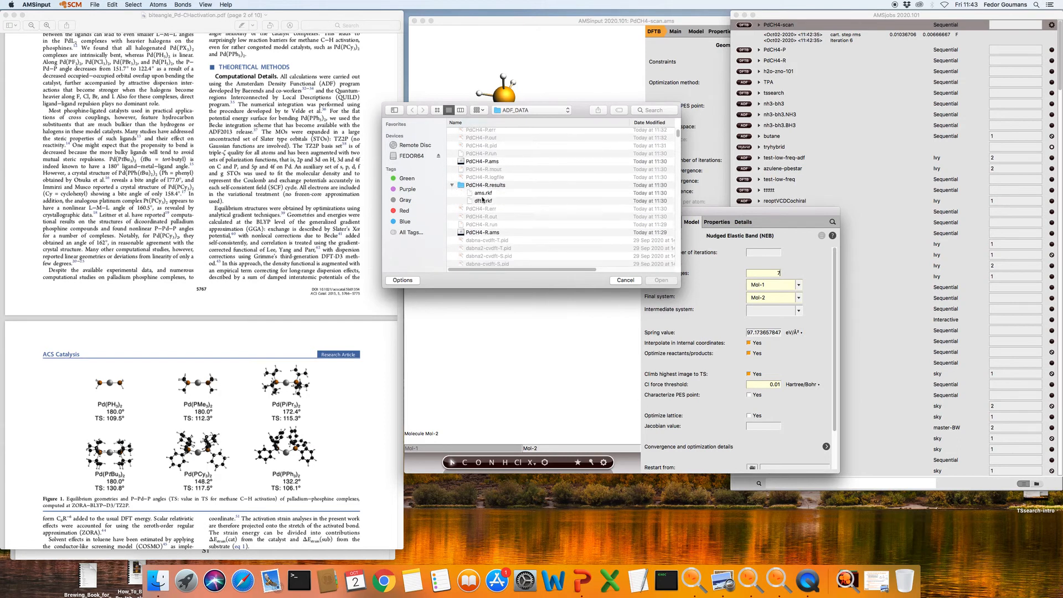
{"action": "left_click", "coordinate": [484, 201]}
{"action": "left_click", "coordinate": [668, 282]}
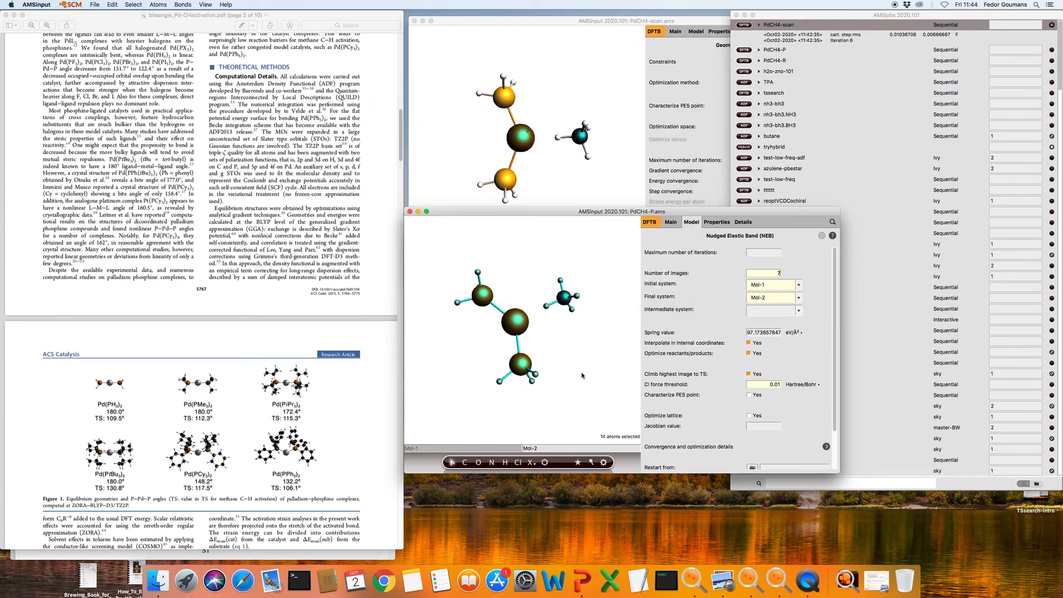
{"action": "left_click", "coordinate": [491, 449]}
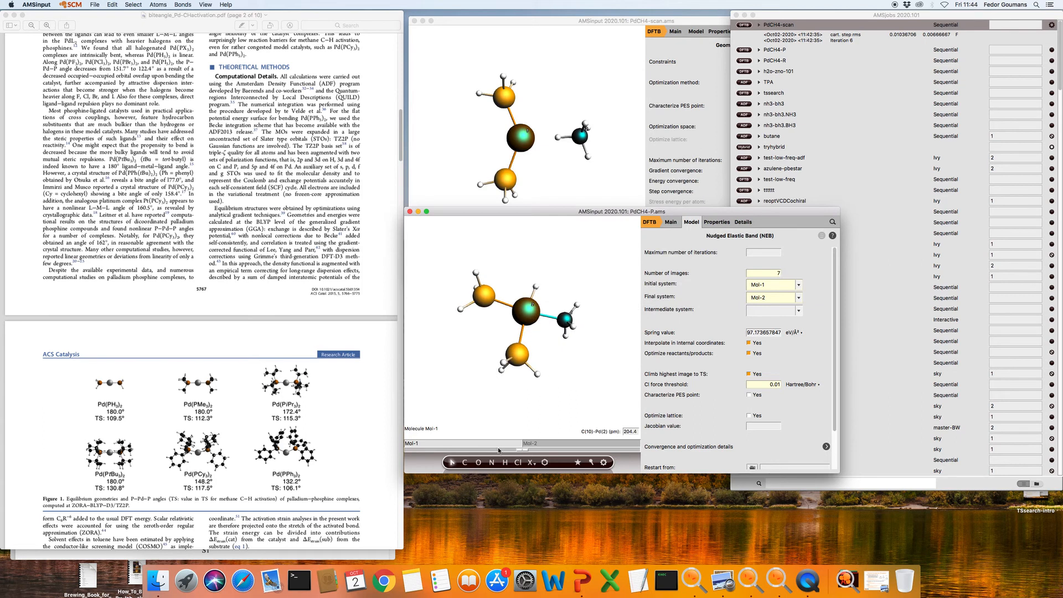
{"action": "left_click", "coordinate": [558, 444]}
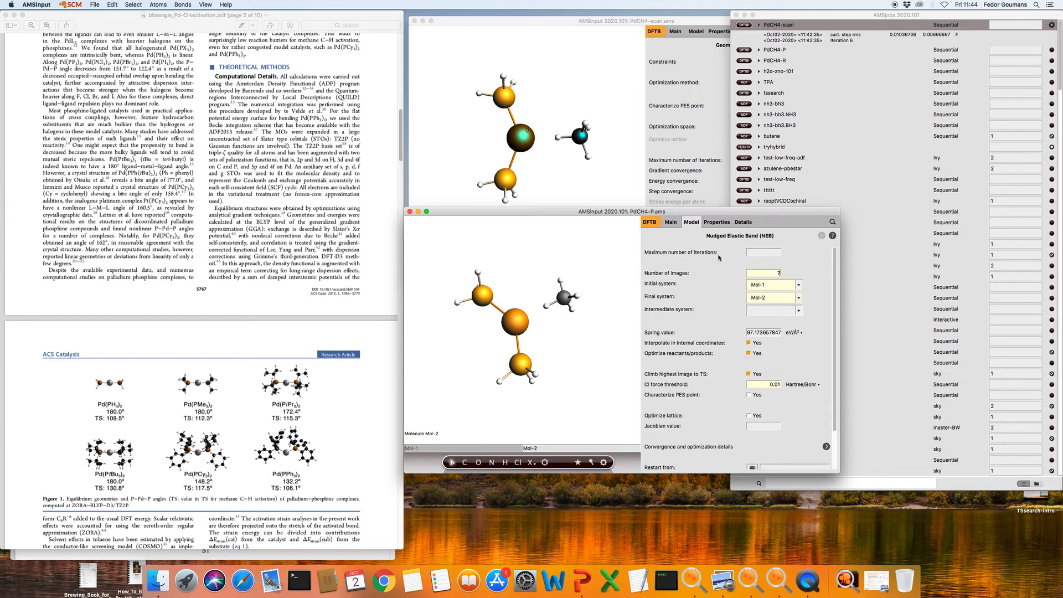
{"action": "left_click", "coordinate": [95, 5]}
Save the NEB setup as PdCH4-NEB.ams
{"action": "left_click", "coordinate": [113, 71]}
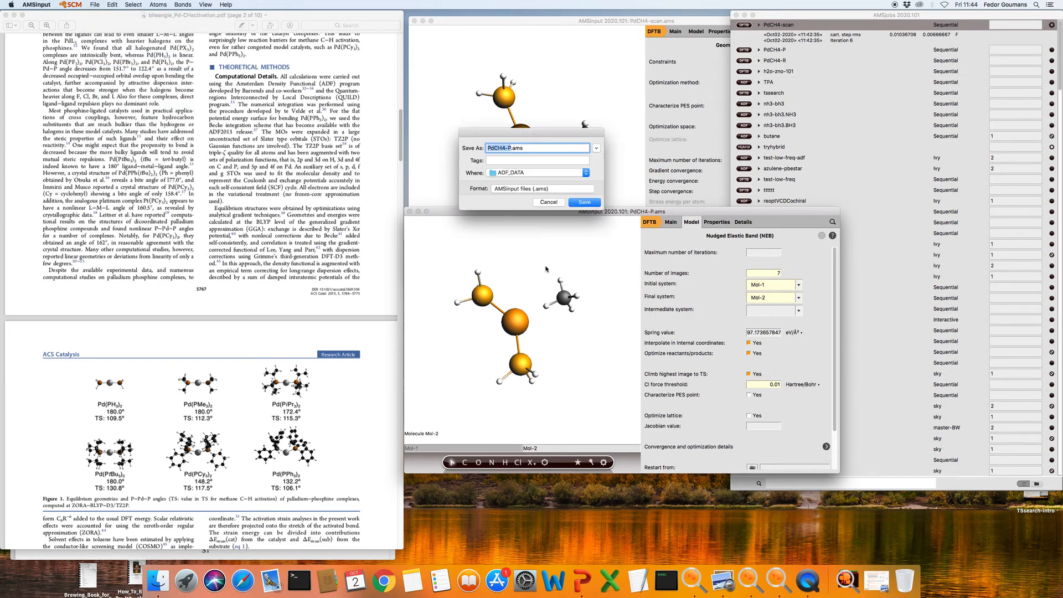
{"action": "left_click", "coordinate": [509, 148]}
{"action": "key", "text": "Delete"}
{"action": "type", "text": "NEB"}
{"action": "left_click", "coordinate": [585, 203]}
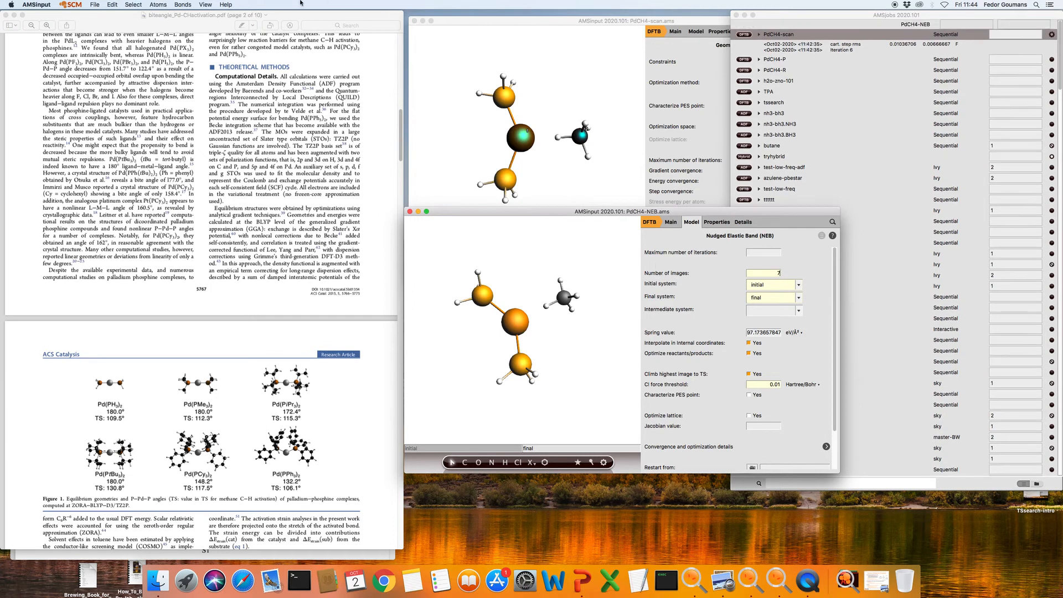
Run the PdCH4-NEB calculation, declining to reload coordinates from the scan results
{"action": "left_click", "coordinate": [95, 5]}
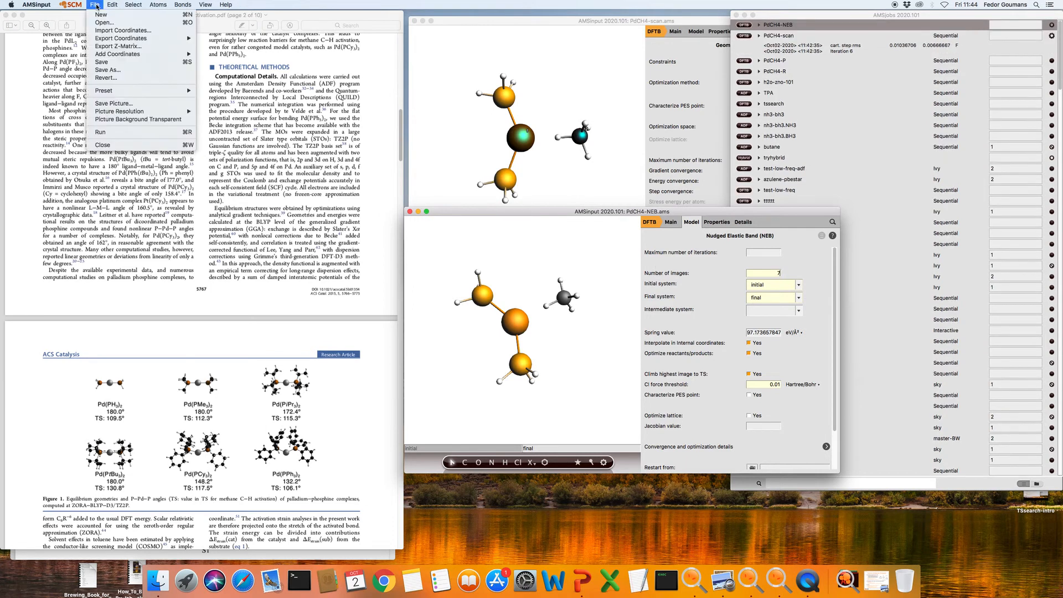
{"action": "left_click", "coordinate": [138, 133]}
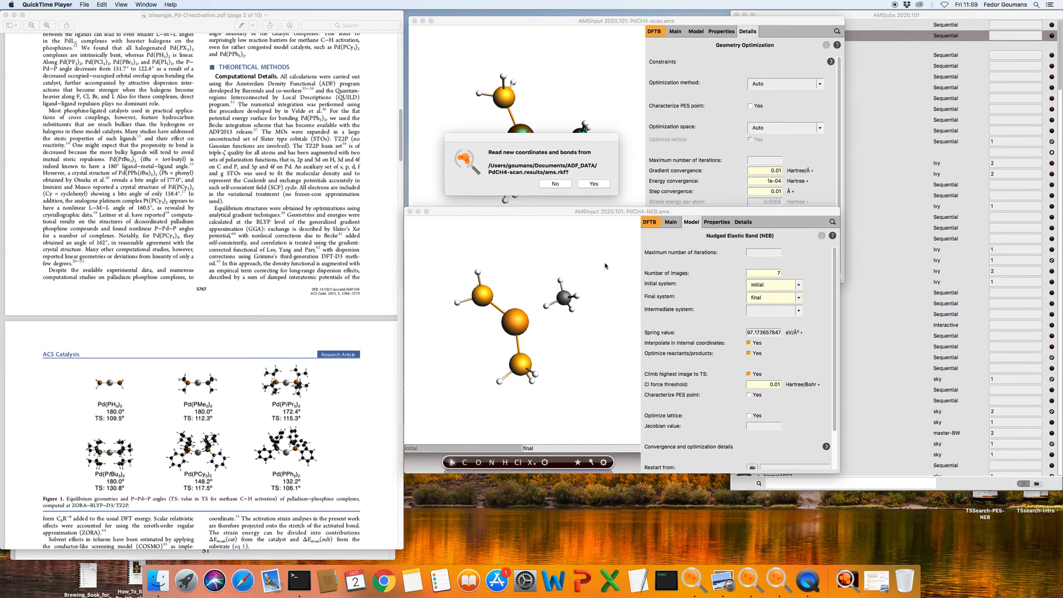
{"action": "left_click", "coordinate": [559, 186]}
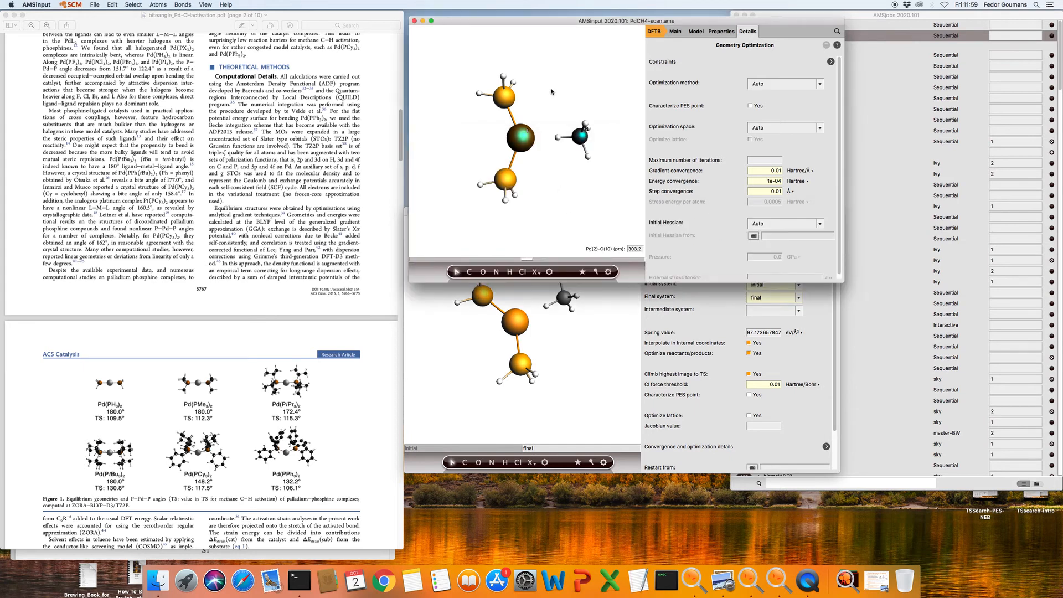
Show the PdCH4-scan energy curve in AMSmovie and jump to the frame-5 maximum (-17.20978 Hartree)
{"action": "left_click", "coordinate": [75, 4]}
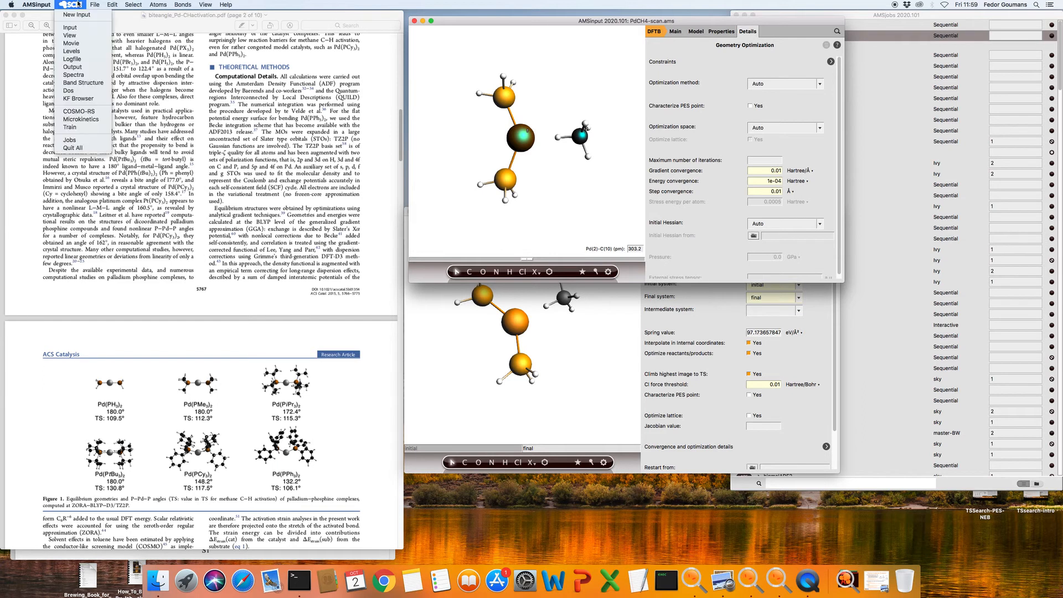
{"action": "left_click", "coordinate": [71, 43]}
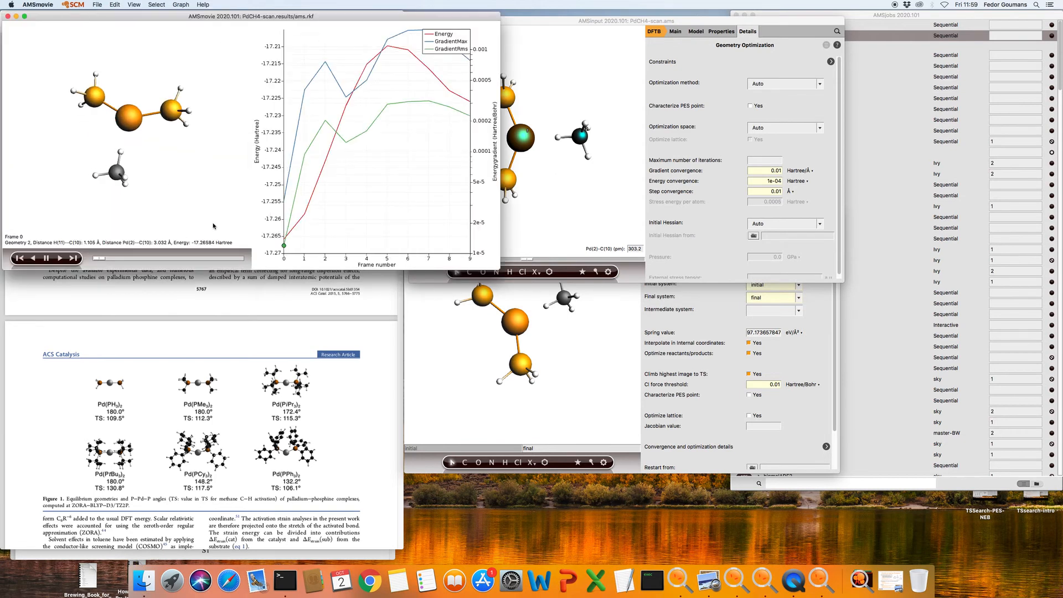
{"action": "left_click", "coordinate": [387, 46]}
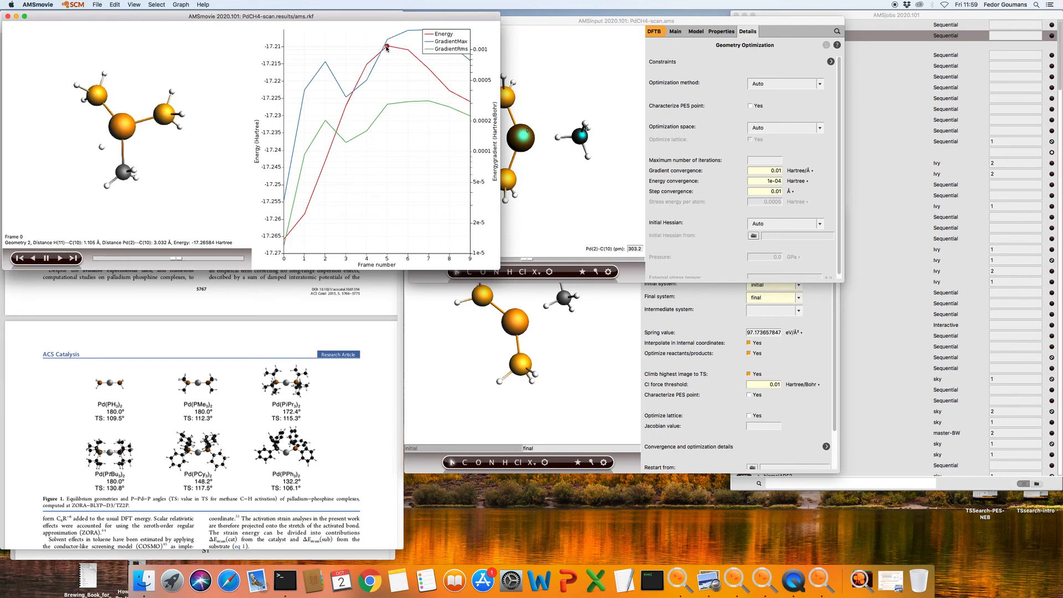
{"action": "left_click_drag", "start_coordinate": [195, 167], "coordinate": [237, 172]}
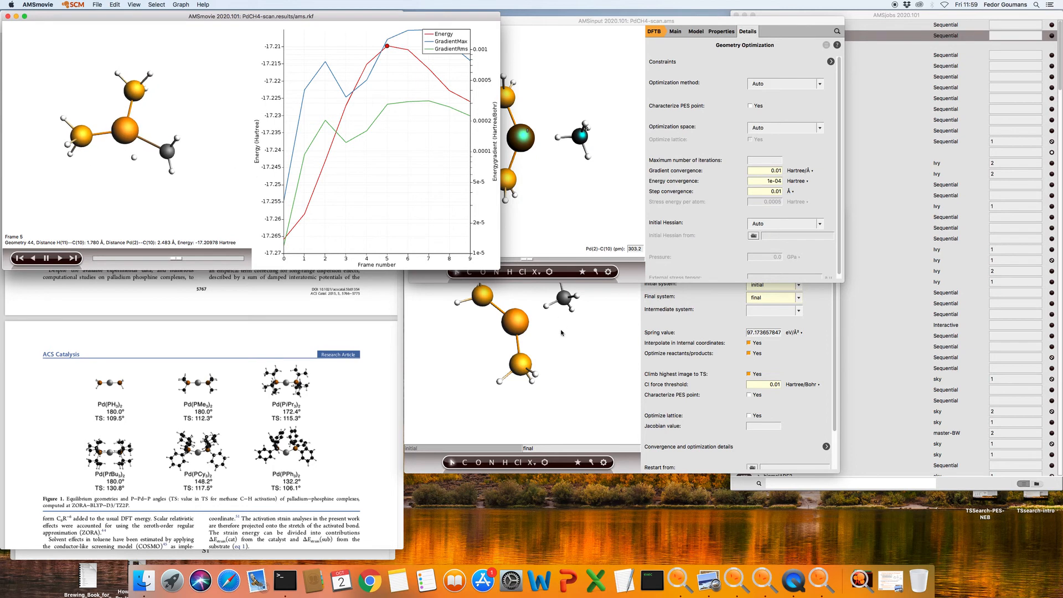
{"action": "left_click", "coordinate": [605, 367]}
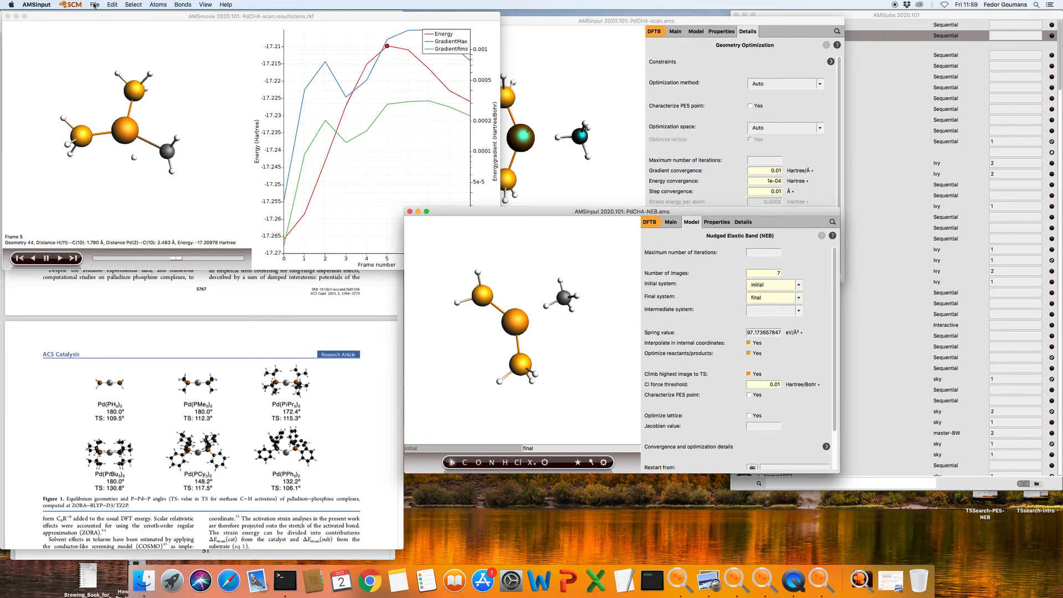
{"action": "left_click", "coordinate": [72, 5]}
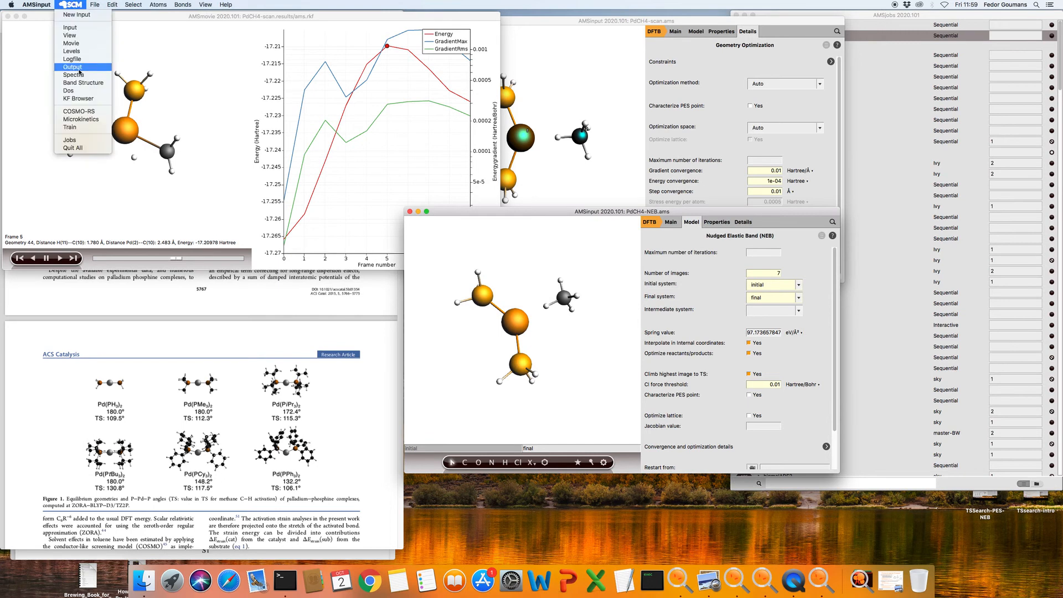
Open the PdCH4-NEB results in a second AMSmovie and go to its frame-3 peak (-17.21780 Hartree)
{"action": "left_click", "coordinate": [73, 43]}
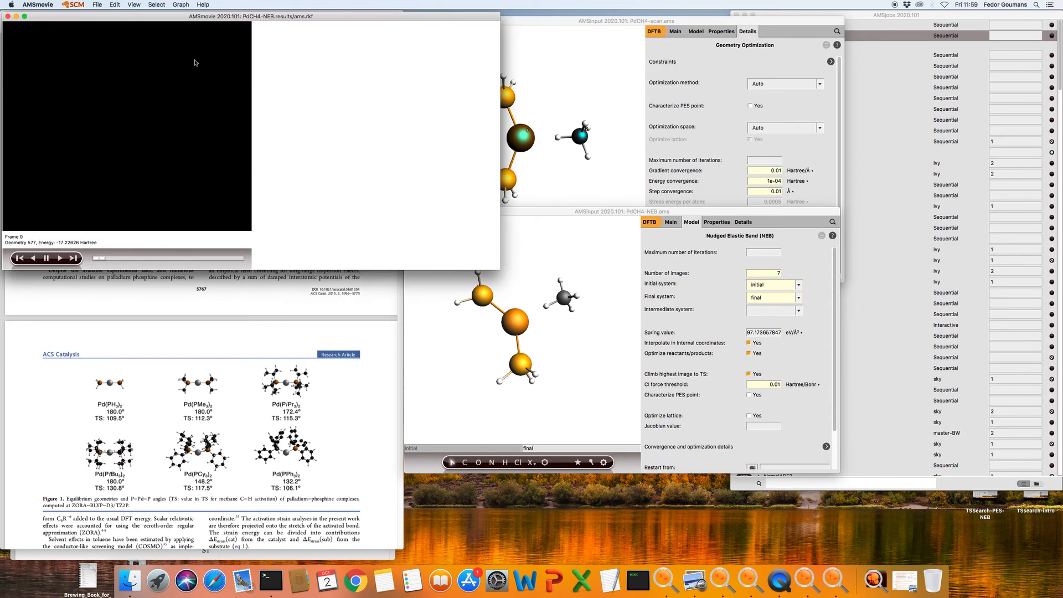
{"action": "left_click_drag", "start_coordinate": [214, 20], "coordinate": [226, 169]}
{"action": "left_click_drag", "start_coordinate": [204, 372], "coordinate": [205, 354]}
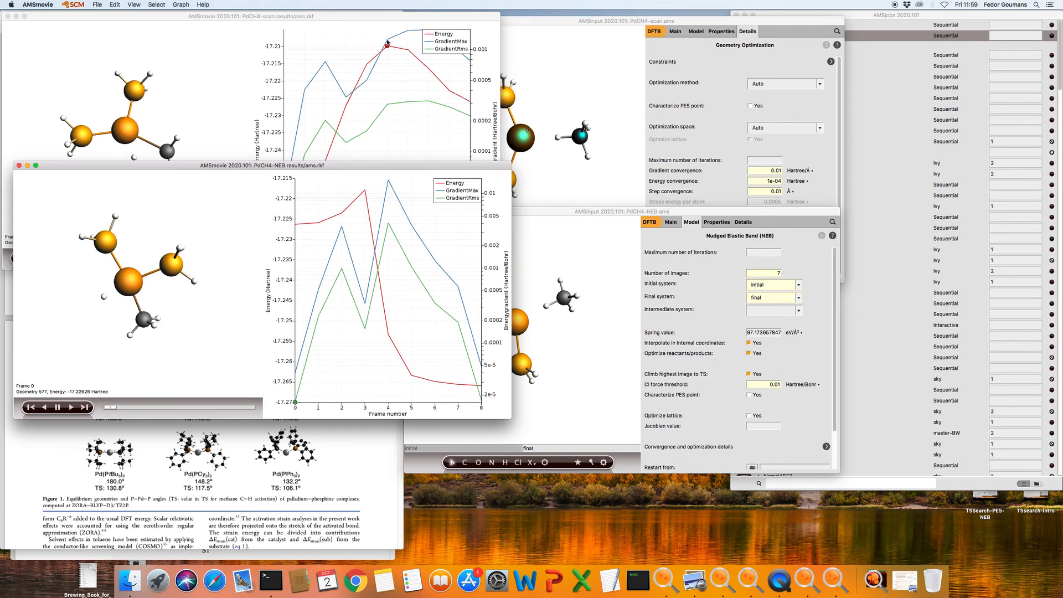
{"action": "left_click_drag", "start_coordinate": [450, 168], "coordinate": [439, 245]}
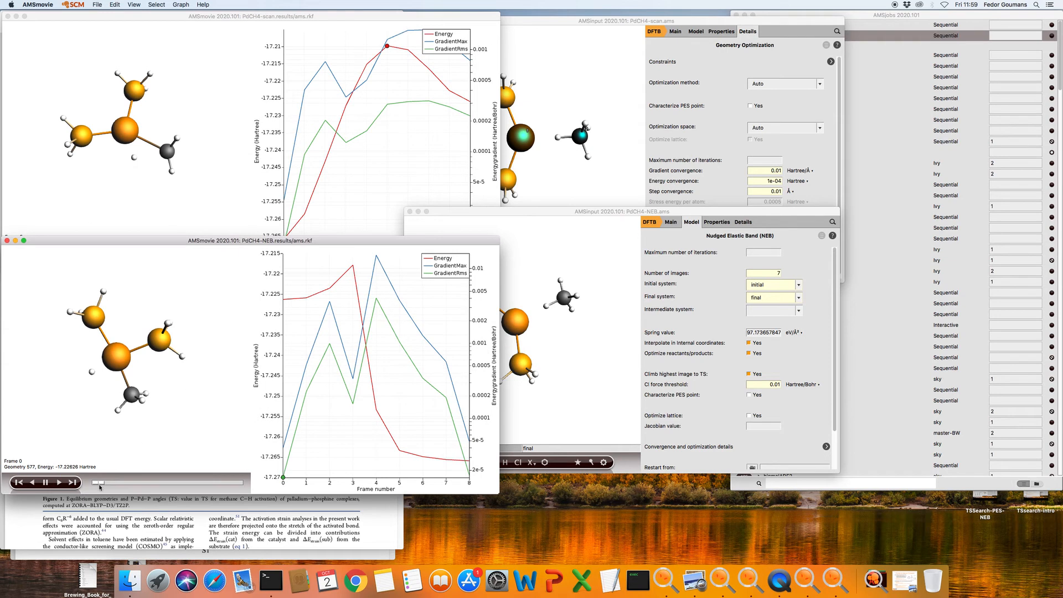
{"action": "left_click_drag", "start_coordinate": [98, 483], "coordinate": [150, 484]}
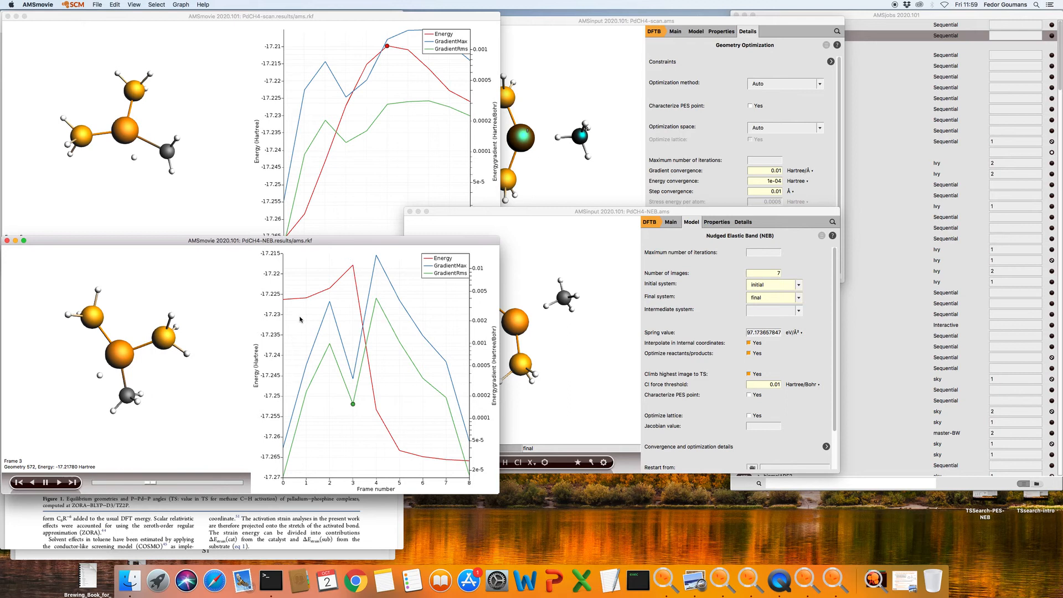
{"action": "left_click", "coordinate": [353, 267]}
{"action": "mouse_move", "coordinate": [239, 360]}
{"action": "left_mouse_down"}
{"action": "mouse_move", "coordinate": [219, 350]}
{"action": "mouse_move", "coordinate": [237, 327]}
{"action": "mouse_move", "coordinate": [228, 403]}
{"action": "mouse_move", "coordinate": [175, 347]}
{"action": "mouse_move", "coordinate": [220, 338]}
{"action": "mouse_move", "coordinate": [222, 349]}
{"action": "left_mouse_up"}
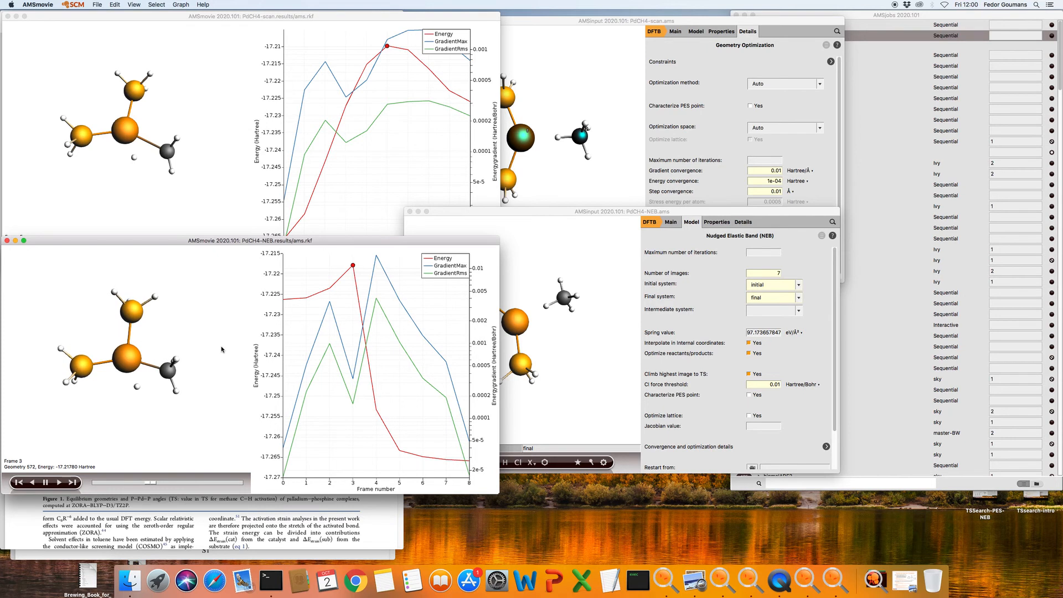
Compare the NEB and scan peak geometries, then select all atoms of the scan's peak geometry
{"action": "left_click", "coordinate": [195, 200]}
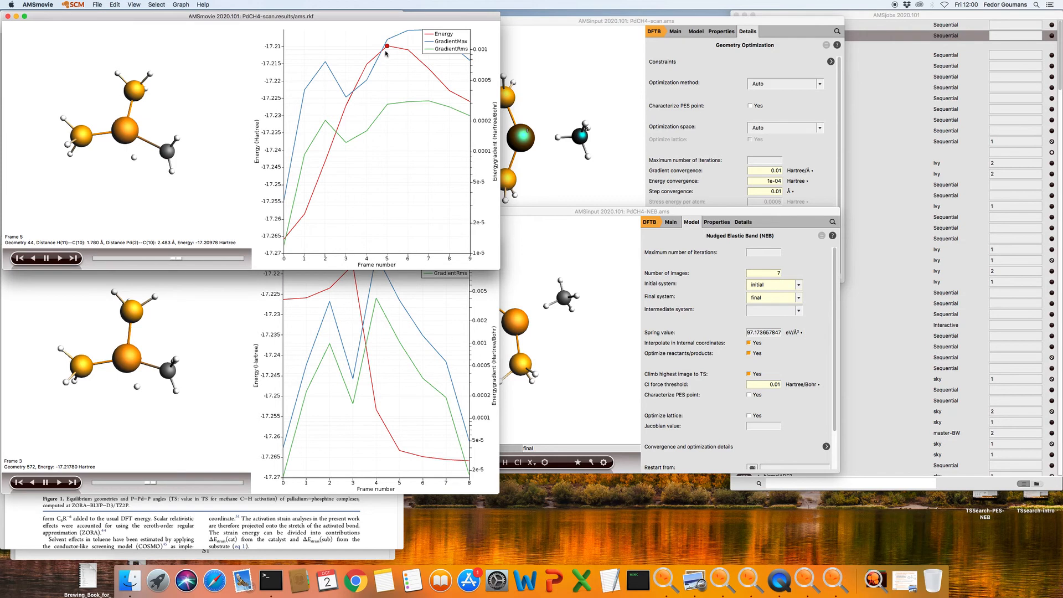
{"action": "left_click", "coordinate": [236, 319]}
{"action": "mouse_move", "coordinate": [224, 322]}
{"action": "left_mouse_down"}
{"action": "mouse_move", "coordinate": [216, 344]}
{"action": "mouse_move", "coordinate": [220, 316]}
{"action": "left_mouse_up"}
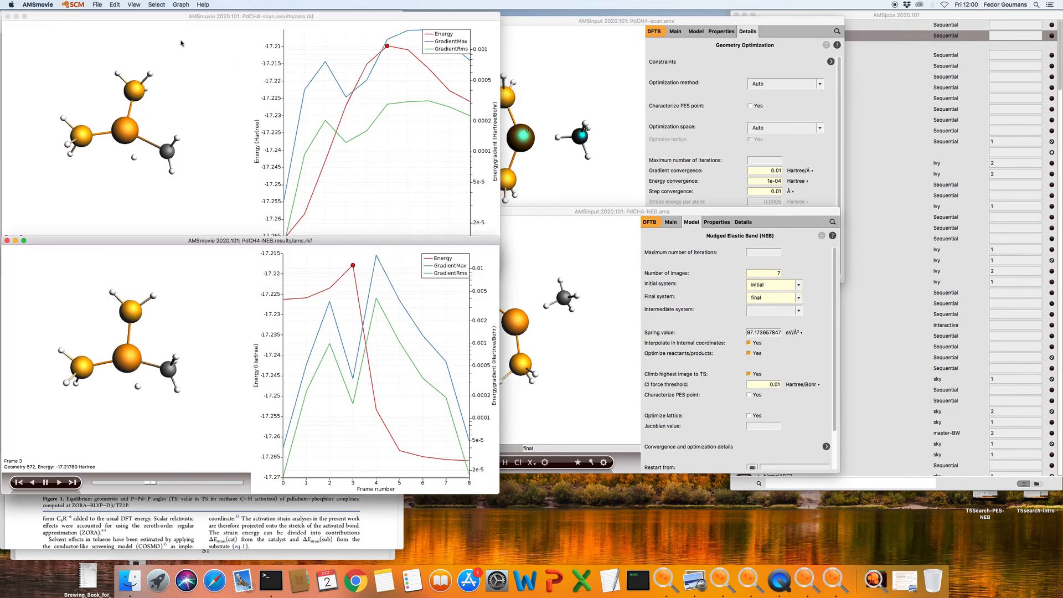
{"action": "left_click", "coordinate": [163, 101]}
{"action": "left_click_drag", "start_coordinate": [163, 102], "coordinate": [154, 123]}
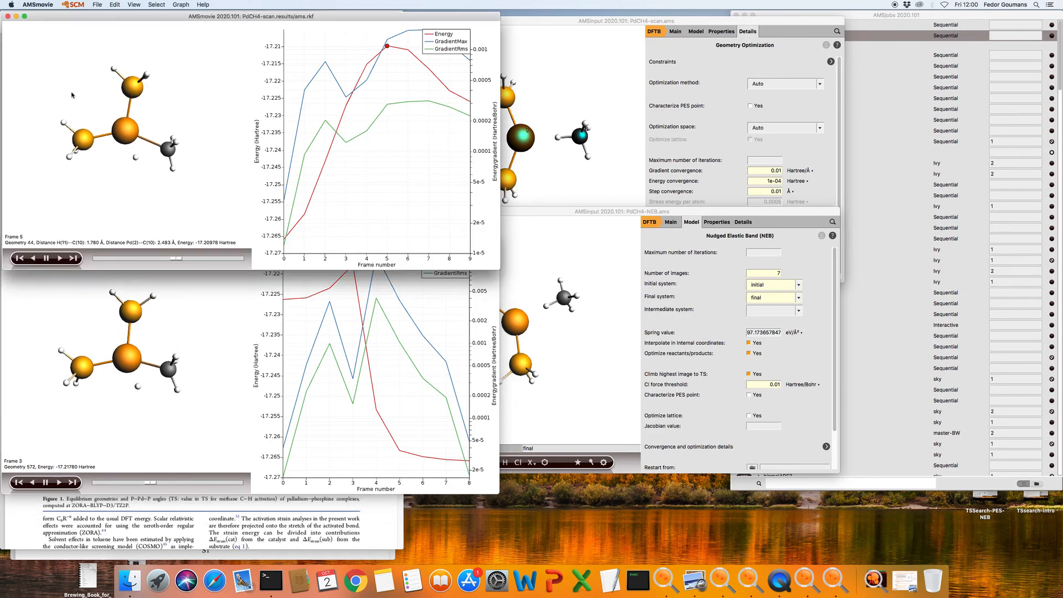
{"action": "left_click_drag", "start_coordinate": [25, 42], "coordinate": [226, 210]}
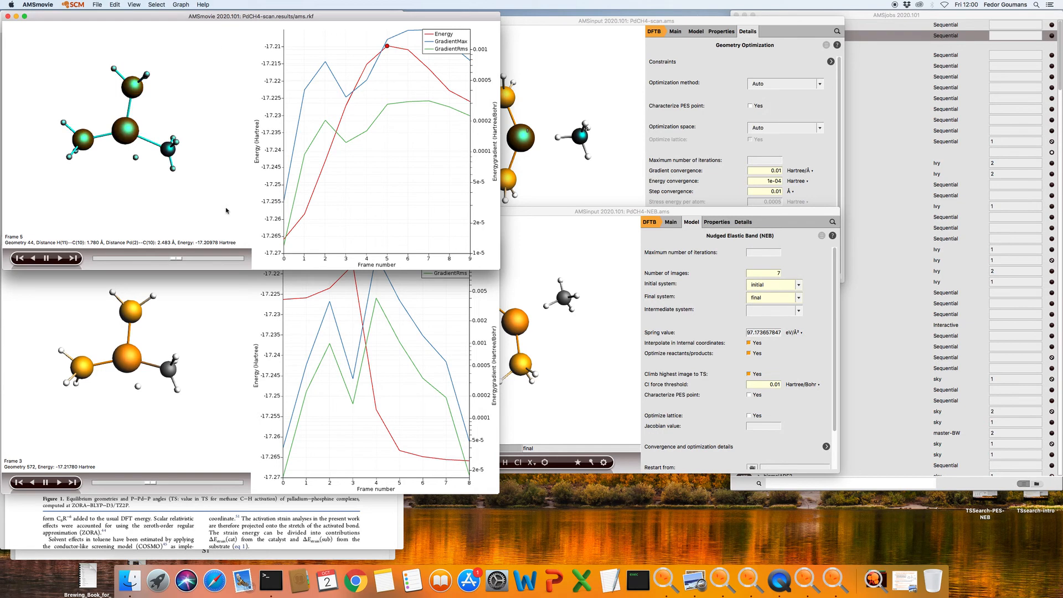
Paste the copied scan peak geometry into a new empty AMSinput job
{"action": "left_click", "coordinate": [584, 22]}
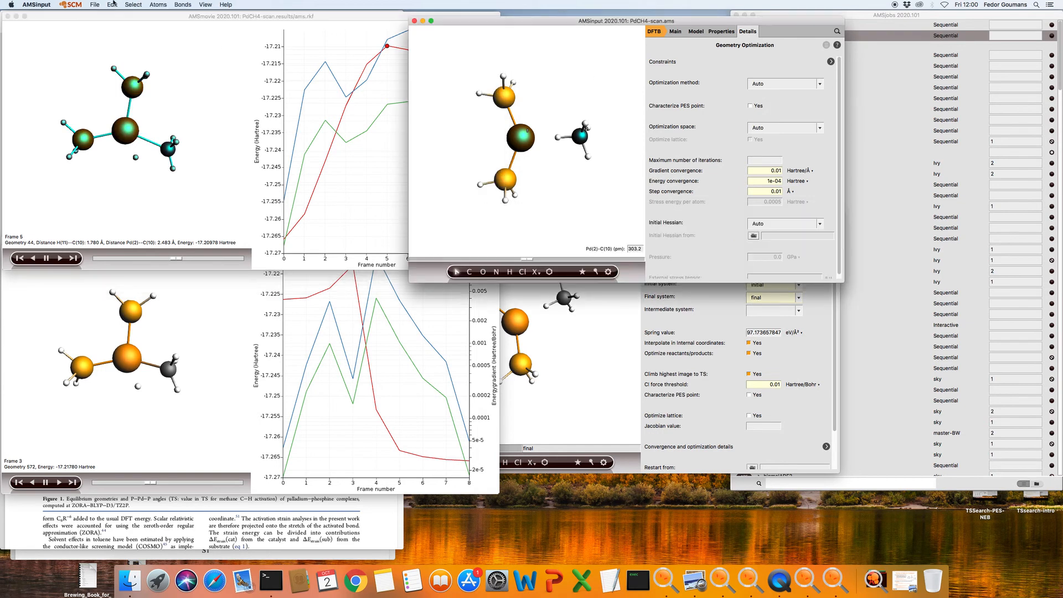
{"action": "left_click", "coordinate": [77, 5]}
{"action": "left_click", "coordinate": [77, 16]}
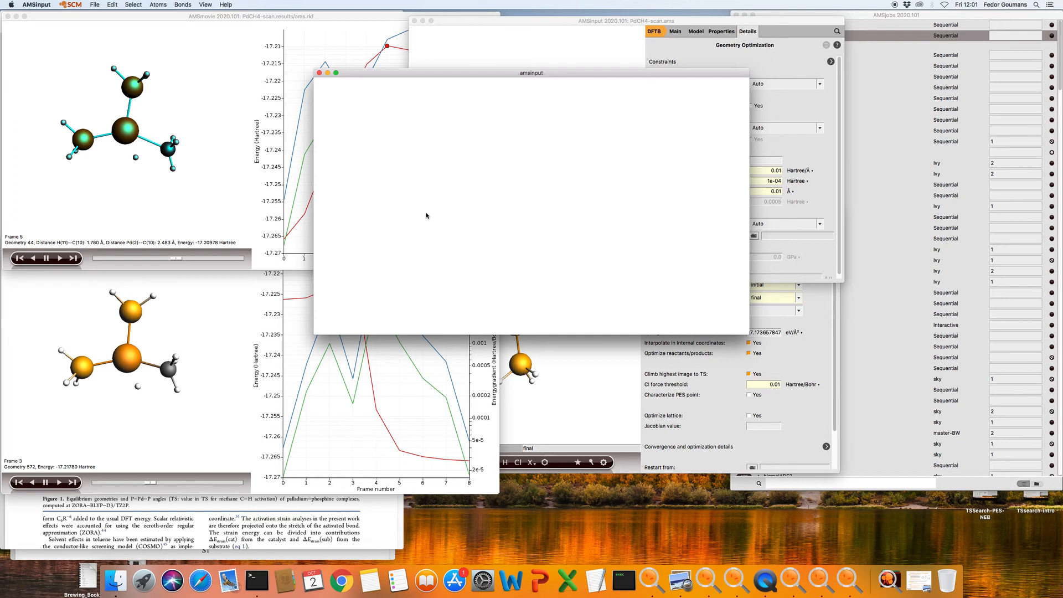
{"action": "key", "text": "super+v"}
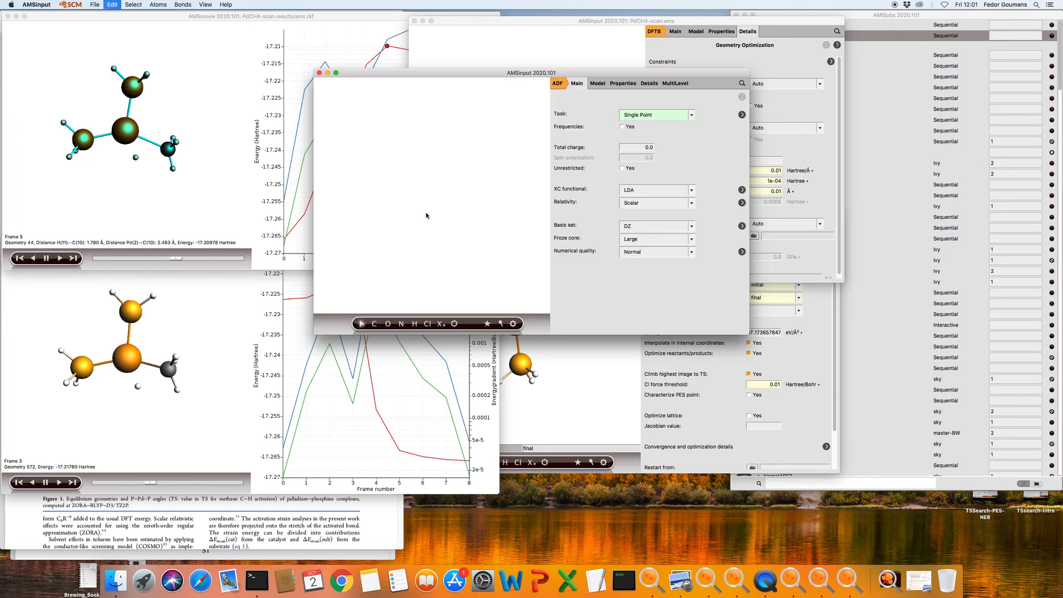
{"action": "left_click_drag", "start_coordinate": [503, 293], "coordinate": [499, 242]}
Set the new job's task to Transition State search with frequencies enabled
{"action": "left_click", "coordinate": [558, 84]}
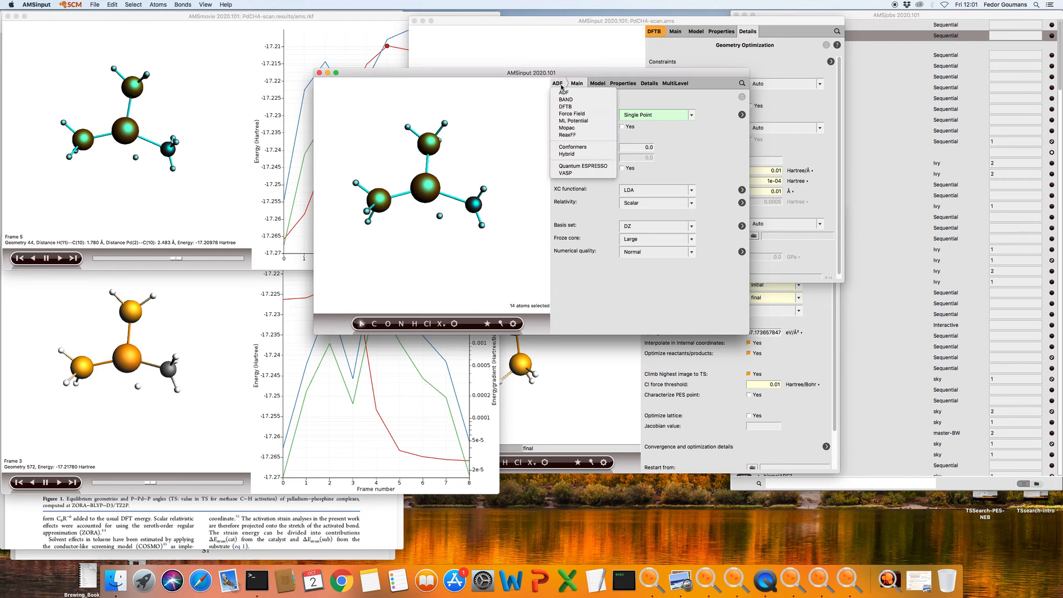
{"action": "left_click", "coordinate": [686, 184]}
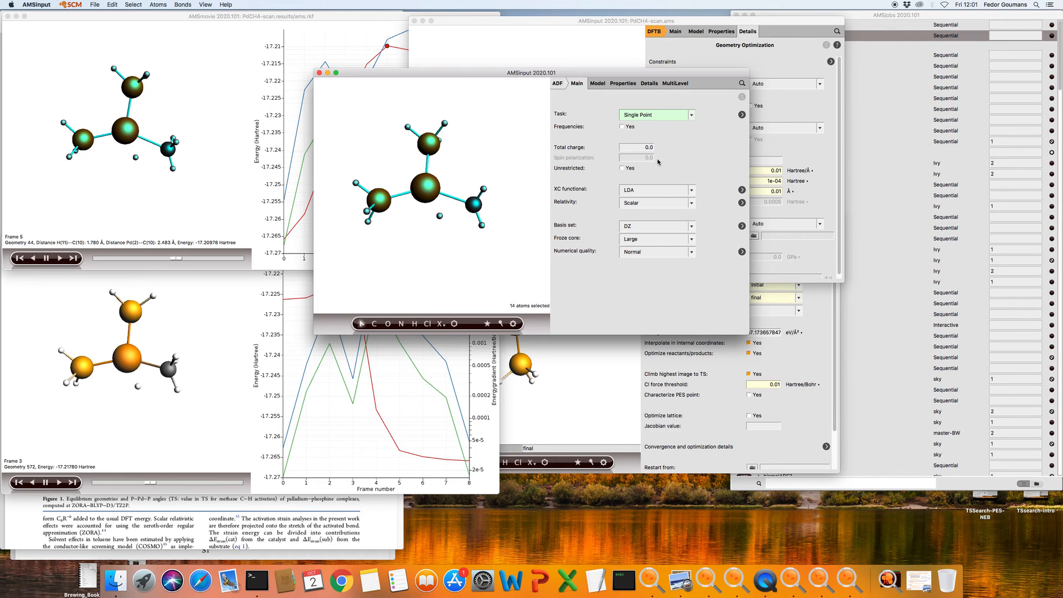
{"action": "left_click", "coordinate": [645, 115]}
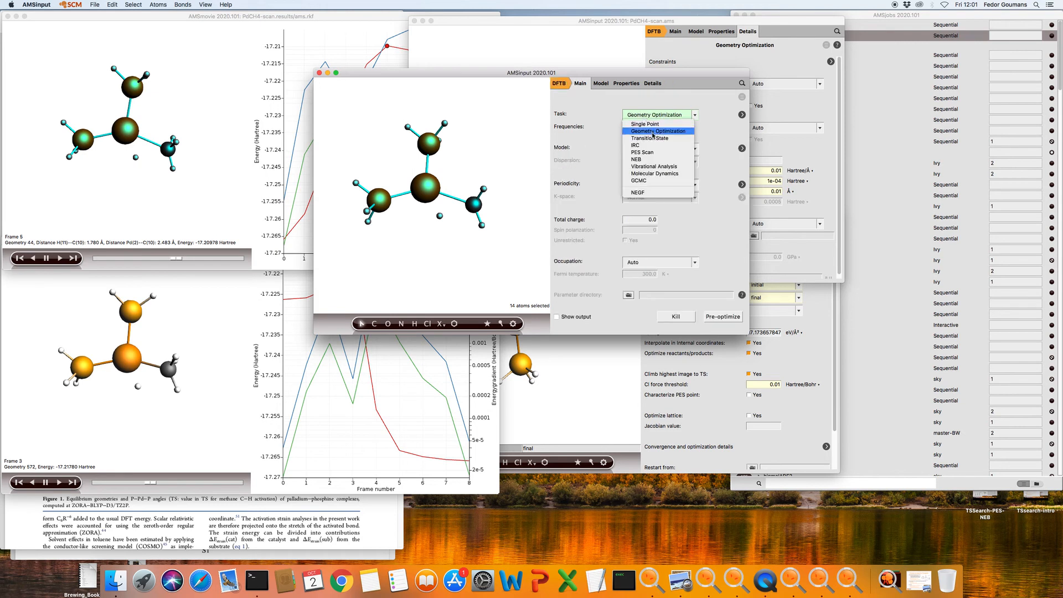
{"action": "left_click", "coordinate": [653, 132]}
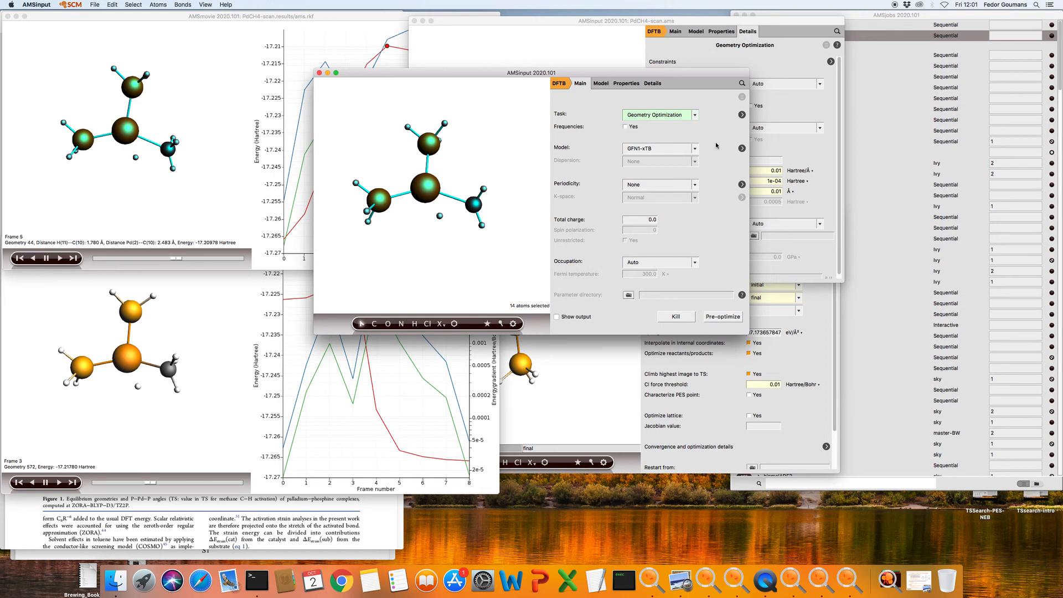
{"action": "left_click", "coordinate": [633, 129]}
{"action": "left_click", "coordinate": [743, 115]}
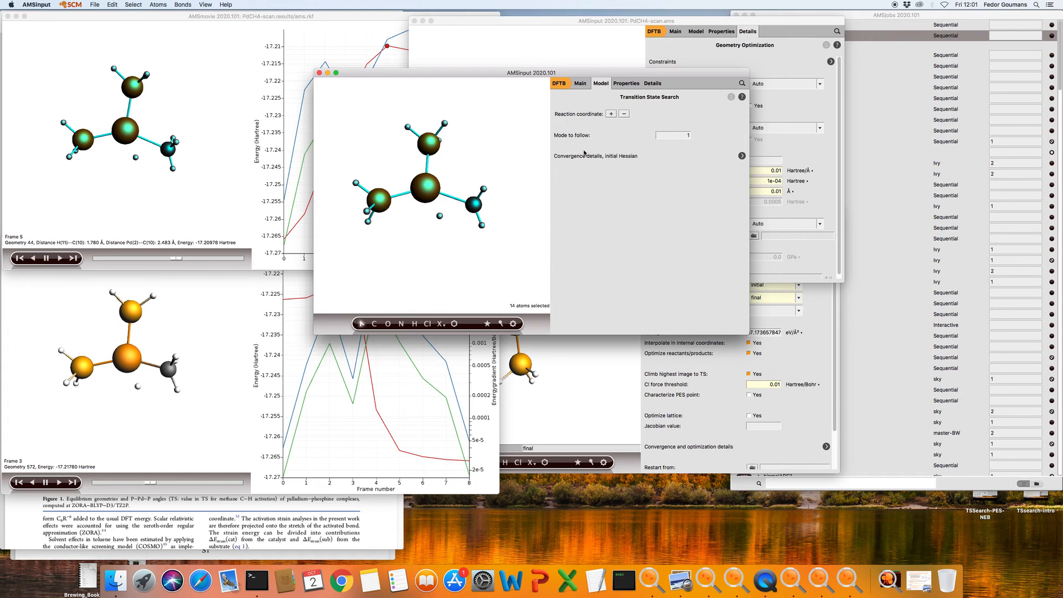
Set Initial Hessian to Calculate in the Geometry Optimization details
{"action": "left_click", "coordinate": [742, 157]}
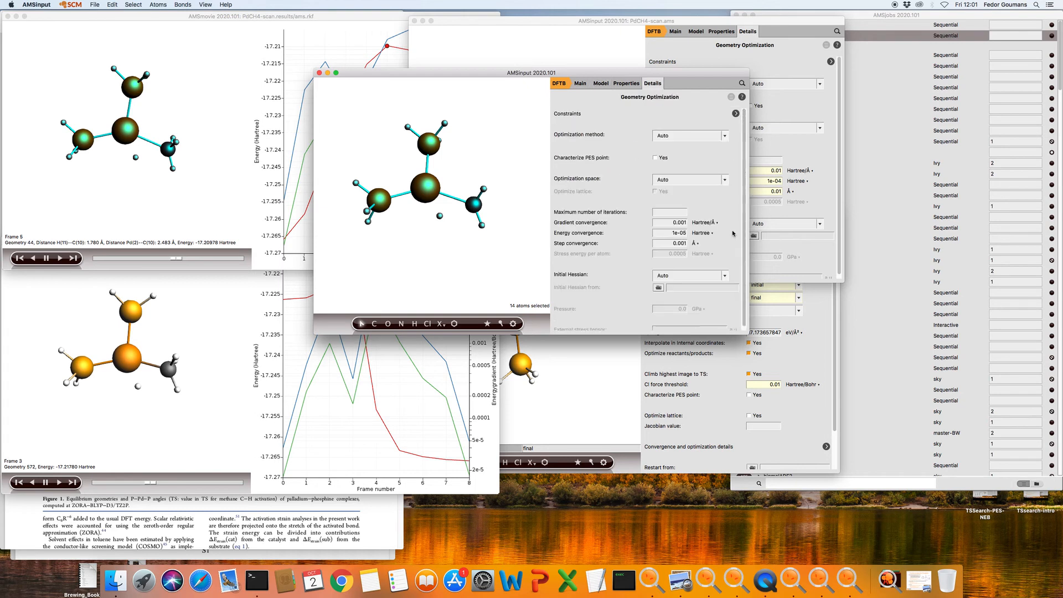
{"action": "left_click", "coordinate": [691, 276]}
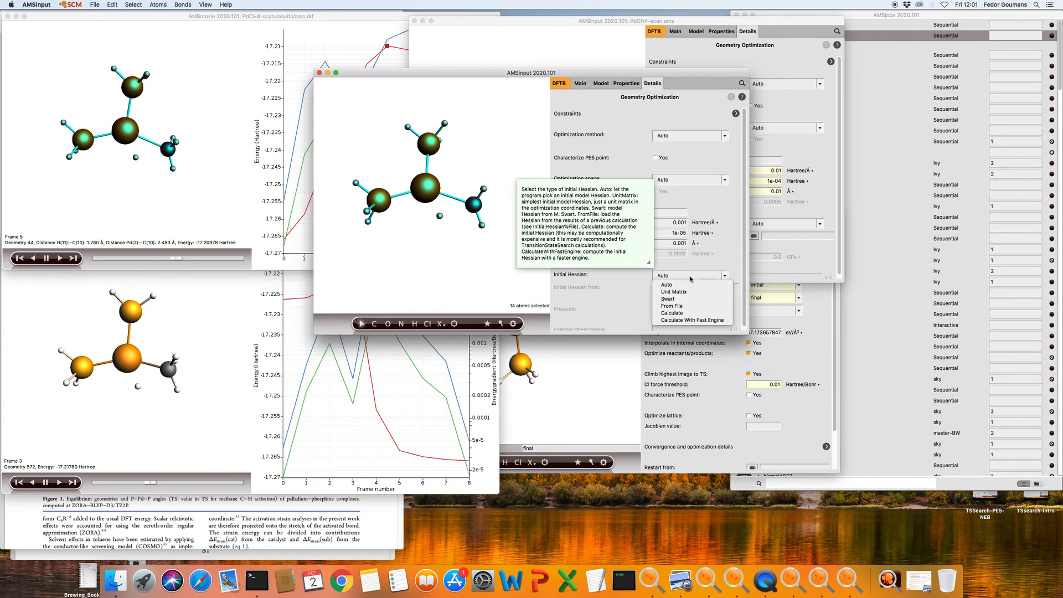
{"action": "left_click", "coordinate": [672, 314]}
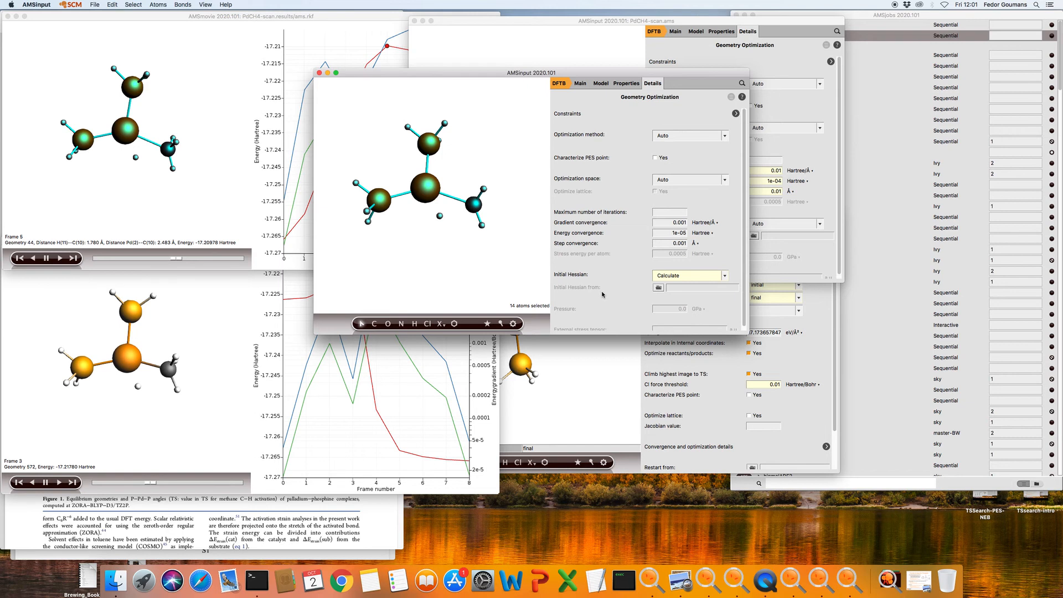
{"action": "left_click", "coordinate": [697, 277]}
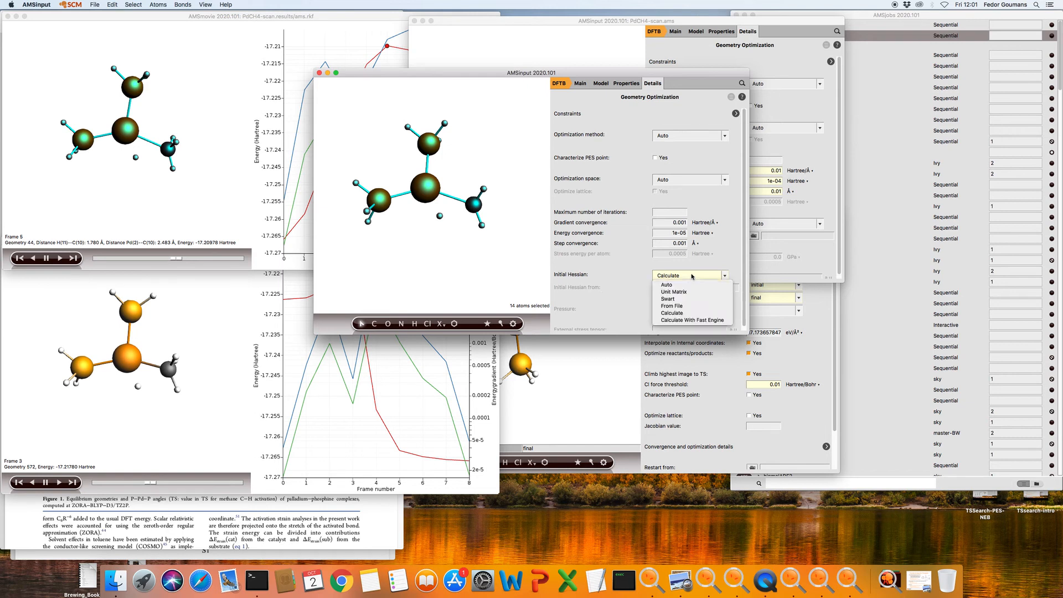
{"action": "left_click", "coordinate": [678, 314]}
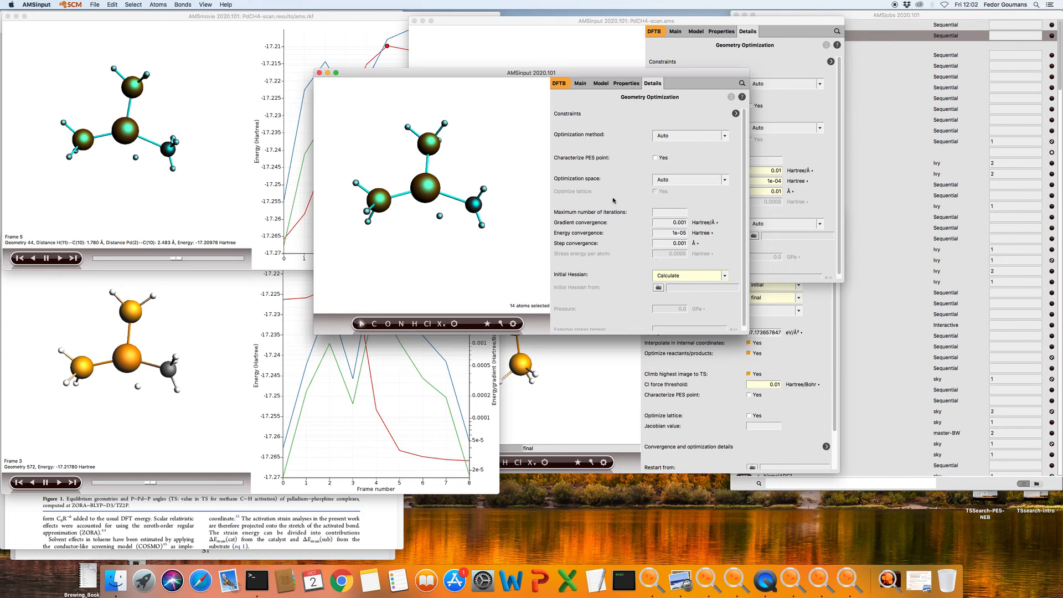
{"action": "mouse_move", "coordinate": [510, 161]}
{"action": "left_mouse_down"}
{"action": "mouse_move", "coordinate": [499, 168]}
{"action": "mouse_move", "coordinate": [505, 153]}
{"action": "left_mouse_up"}
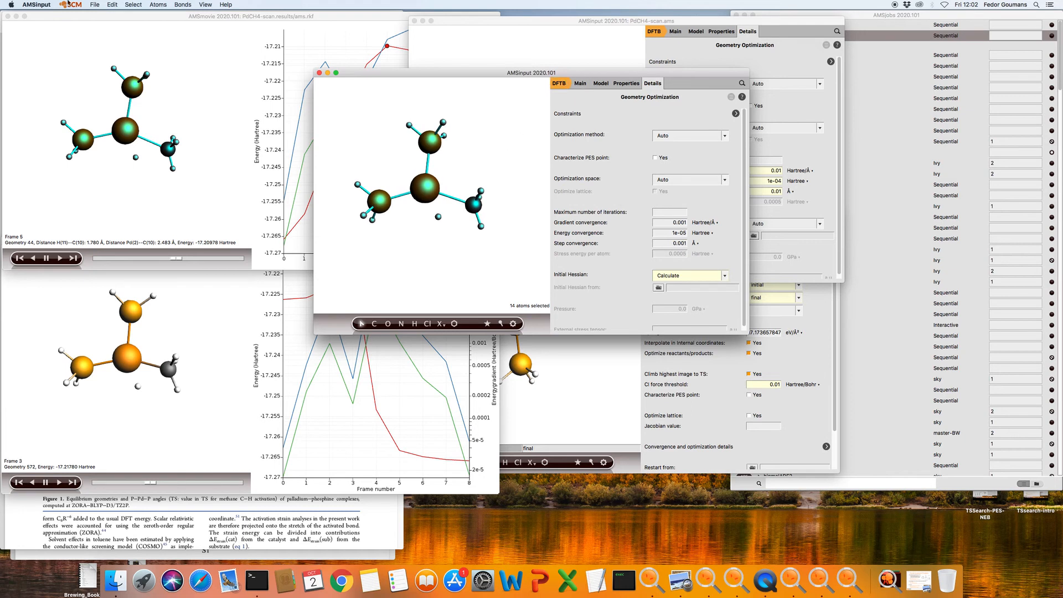
Save the transition state input as CH4-TS
{"action": "left_click", "coordinate": [95, 5]}
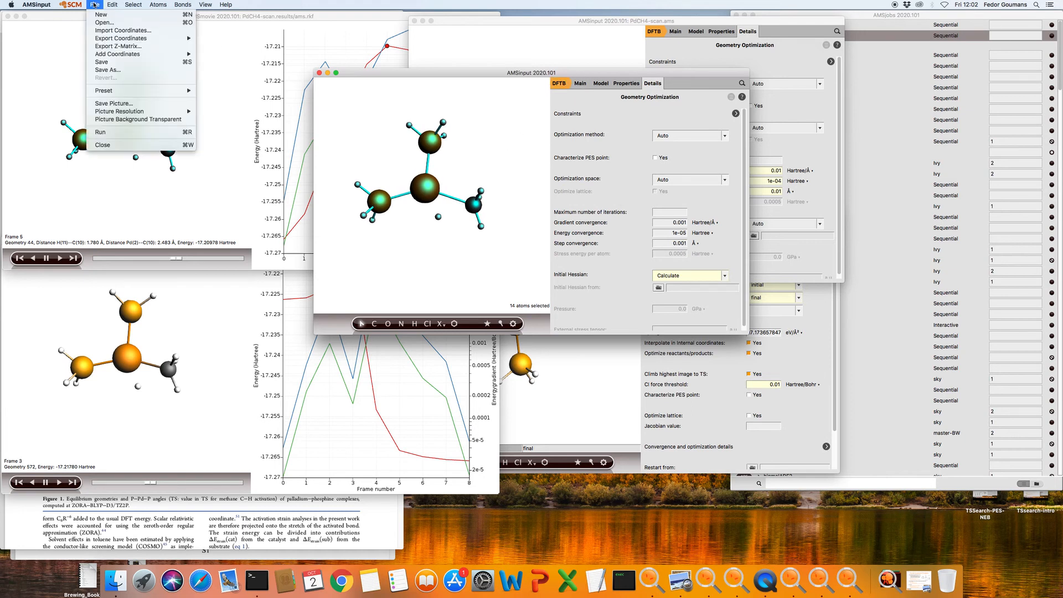
{"action": "left_click", "coordinate": [125, 70]}
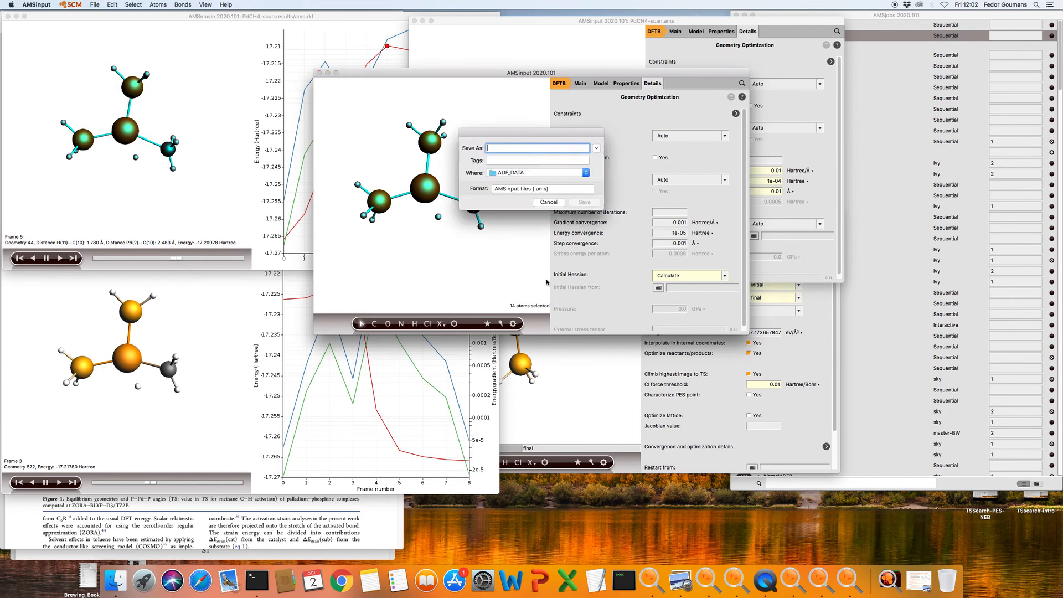
{"action": "type", "text": "CH4-TS"}
{"action": "left_click", "coordinate": [583, 202]}
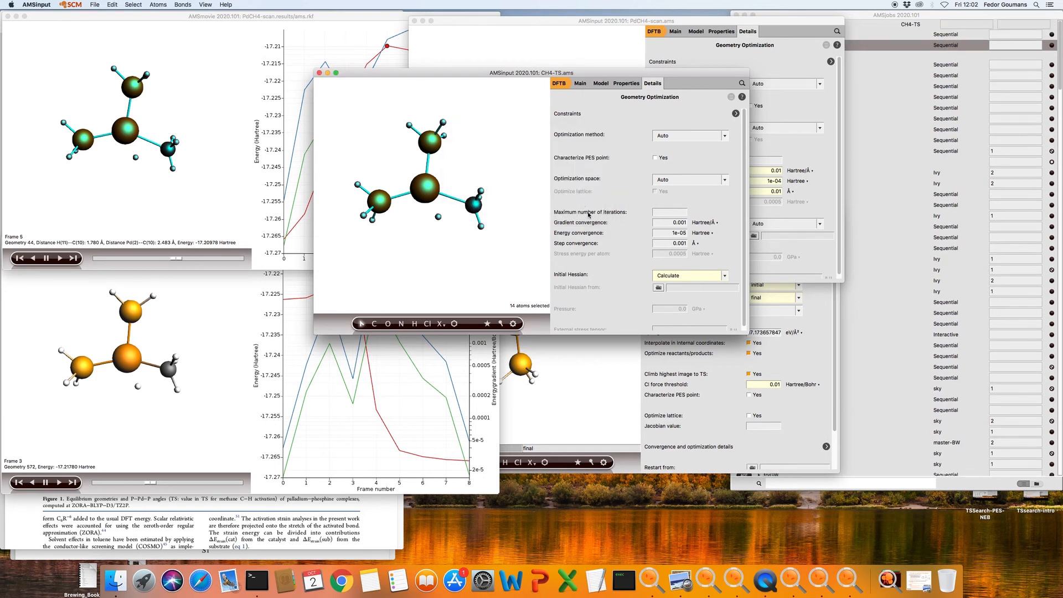
Run the CH4-TS job from AMSjobs and load its resulting coordinates
{"action": "left_click", "coordinate": [853, 14]}
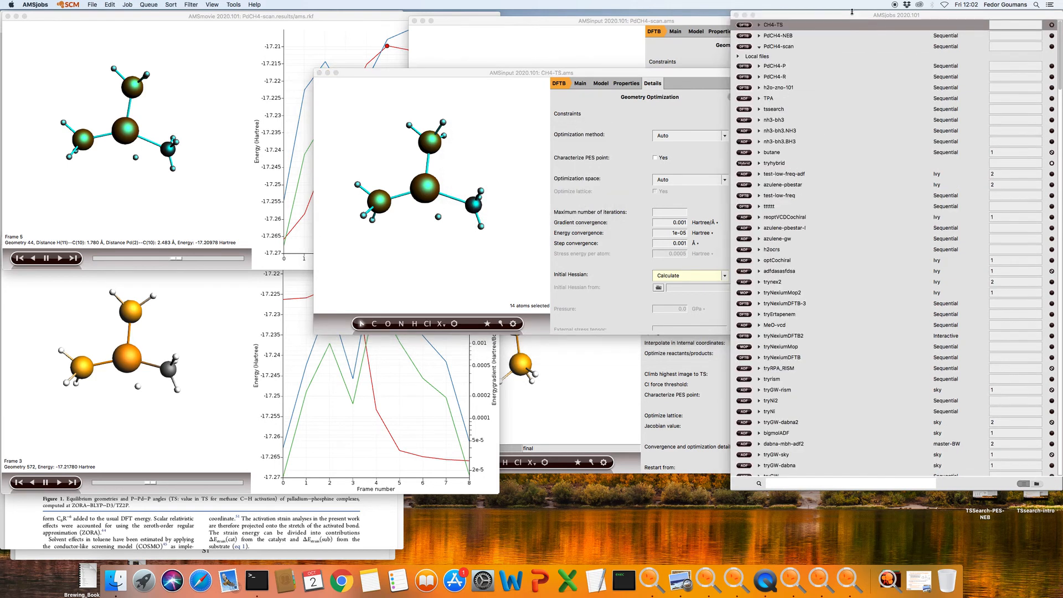
{"action": "left_click", "coordinate": [130, 4]}
{"action": "left_click", "coordinate": [133, 14]}
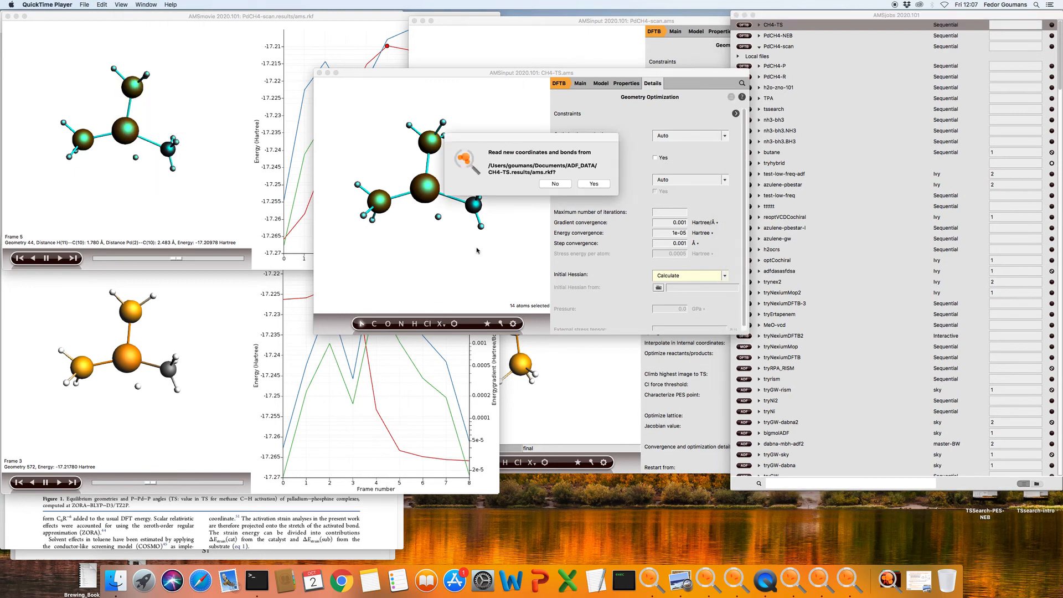
{"action": "left_click", "coordinate": [594, 184]}
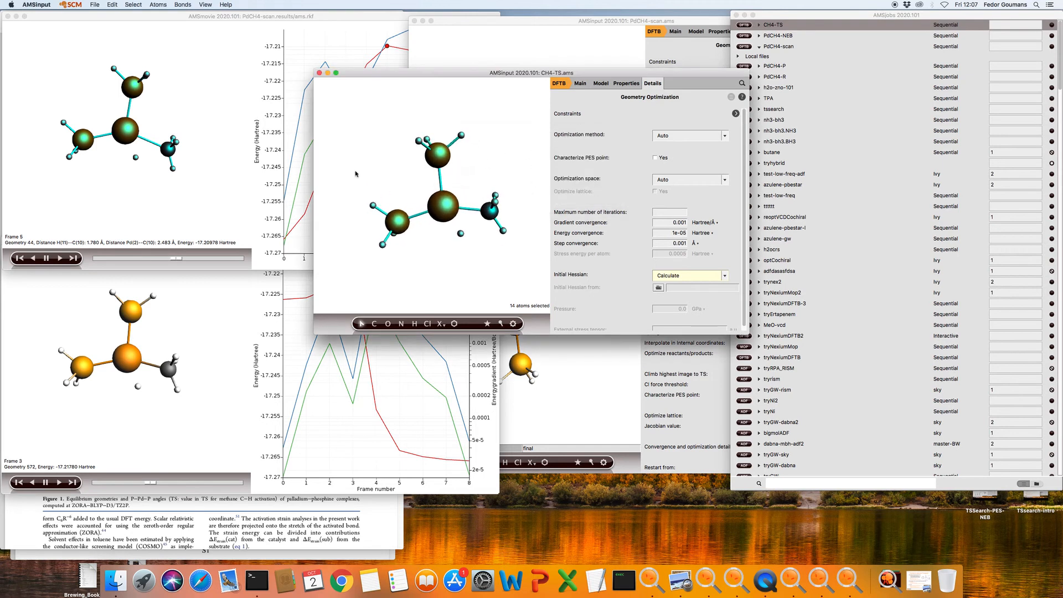
Clear the atom selection and open the CH4-TS IR spectrum and frequency list in AMSspectra
{"action": "left_click", "coordinate": [495, 155]}
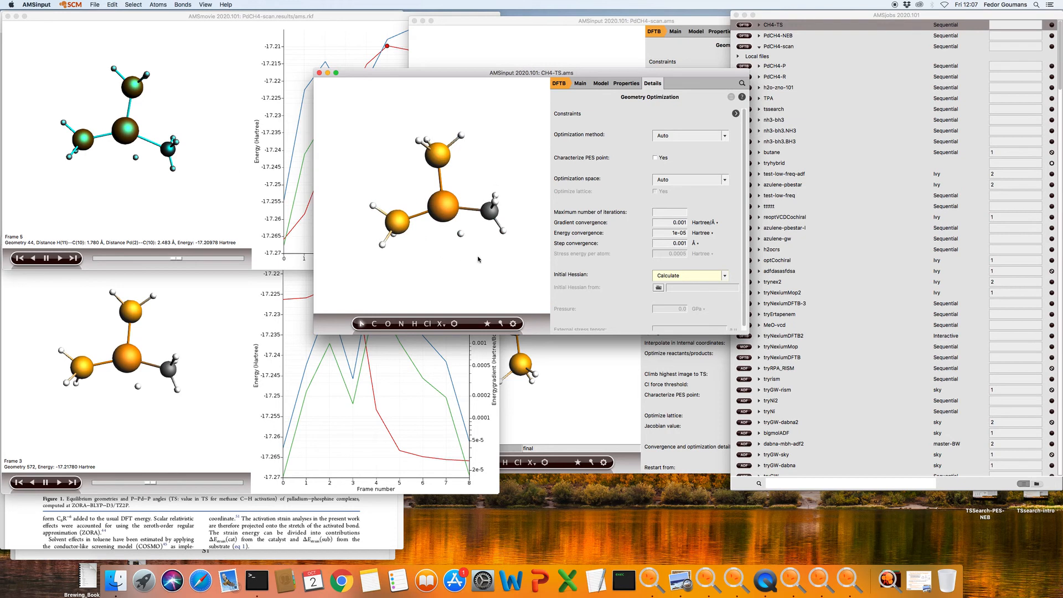
{"action": "left_click", "coordinate": [94, 4]}
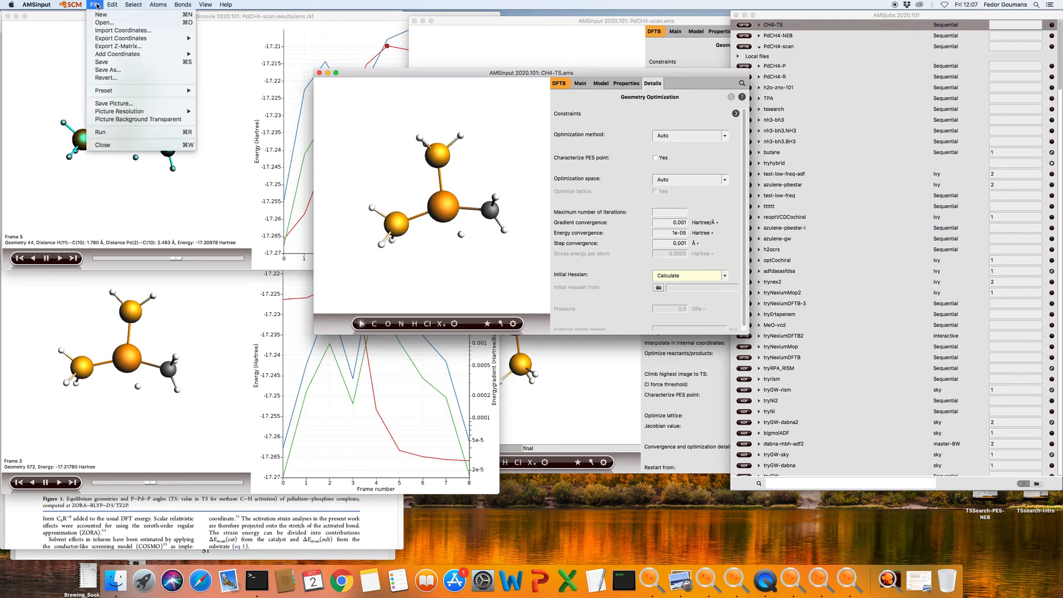
{"action": "mouse_move", "coordinate": [77, 5]}
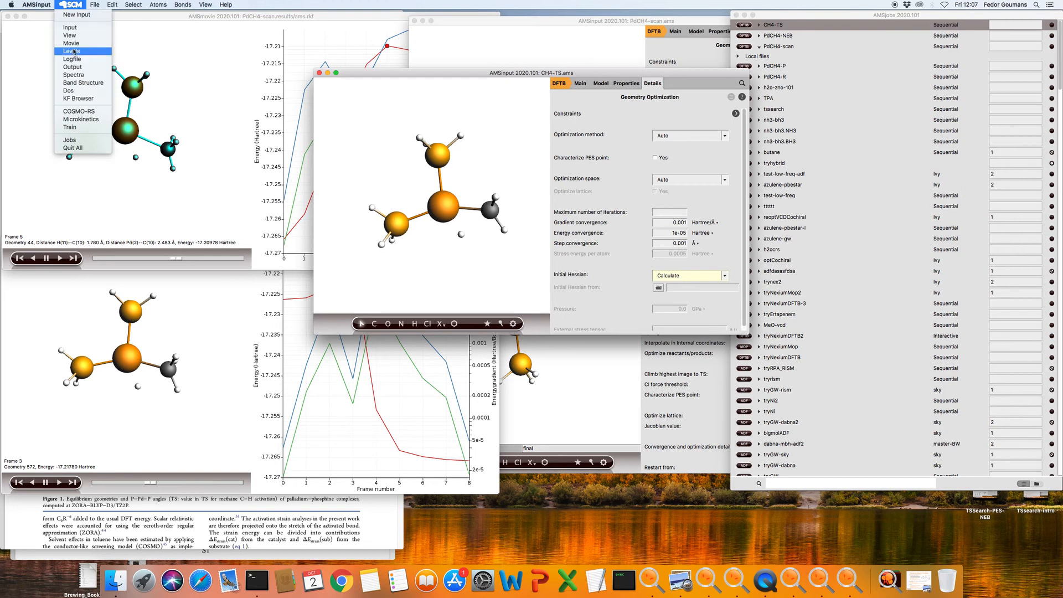
{"action": "left_click", "coordinate": [80, 75]}
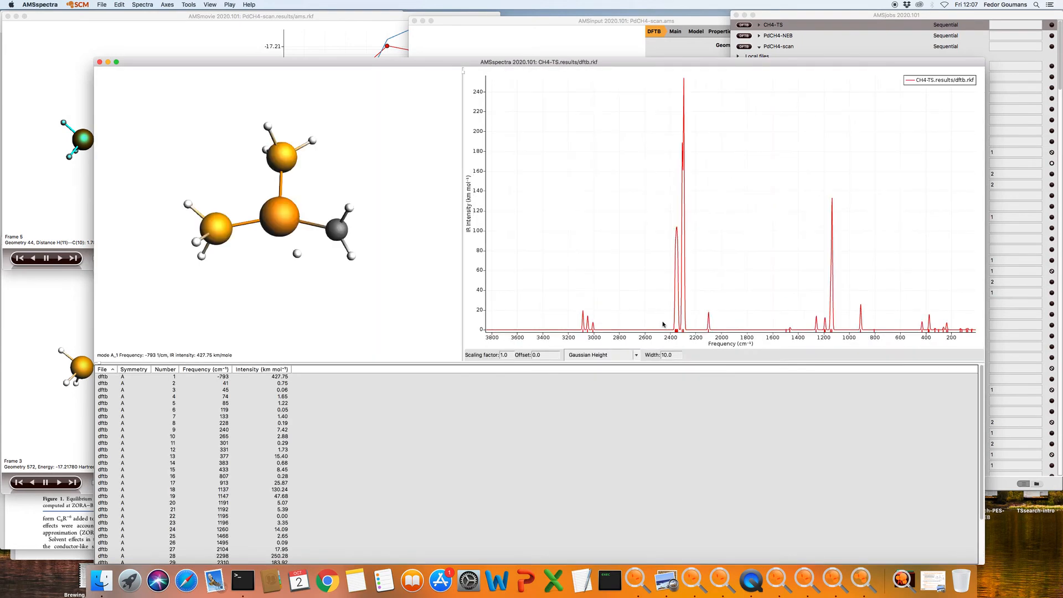
Animate the imaginary -793 cm⁻¹ mode and rotate the vibrating molecule to view its motion
{"action": "left_click", "coordinate": [224, 378]}
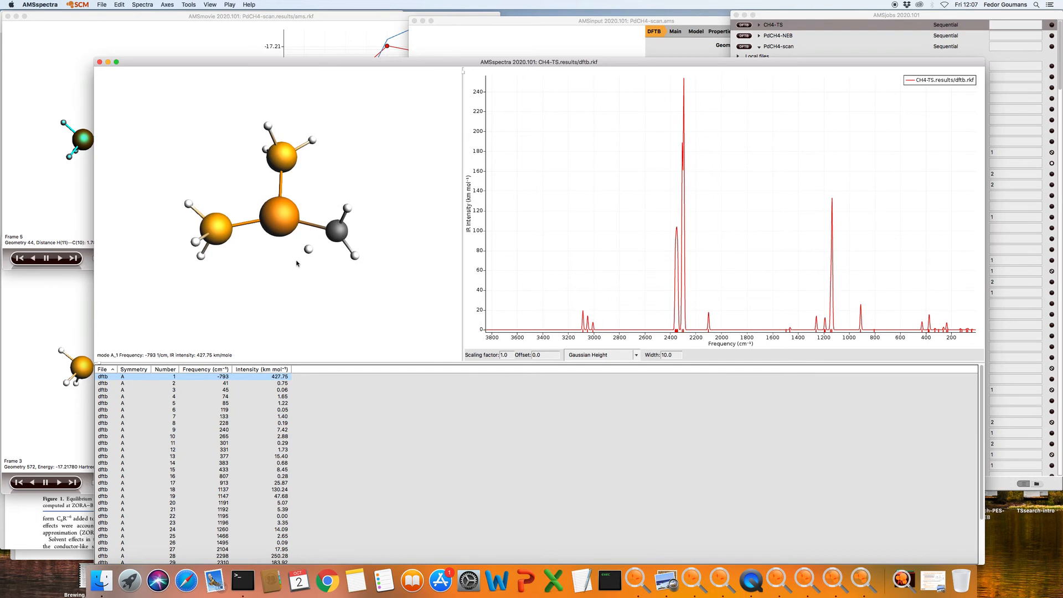
{"action": "left_click_drag", "start_coordinate": [325, 314], "coordinate": [381, 299]}
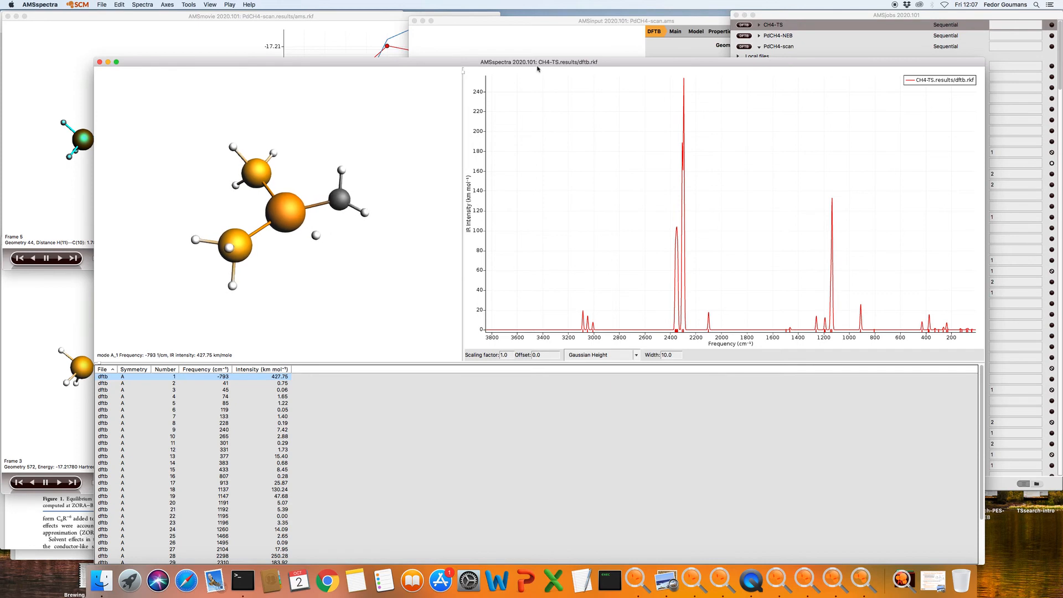
{"action": "left_click", "coordinate": [80, 5]}
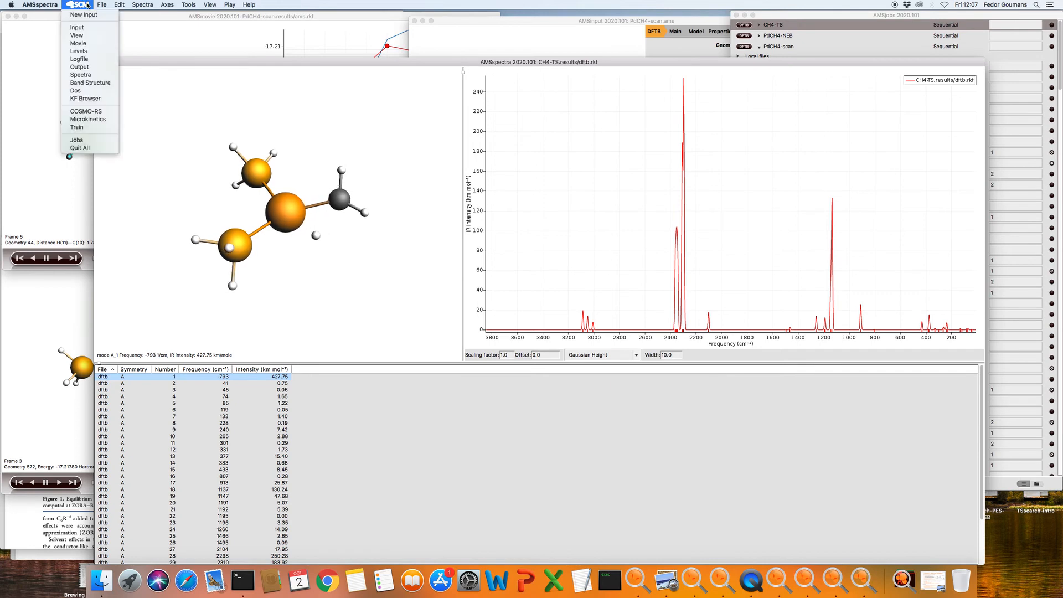
{"action": "left_click", "coordinate": [82, 67]}
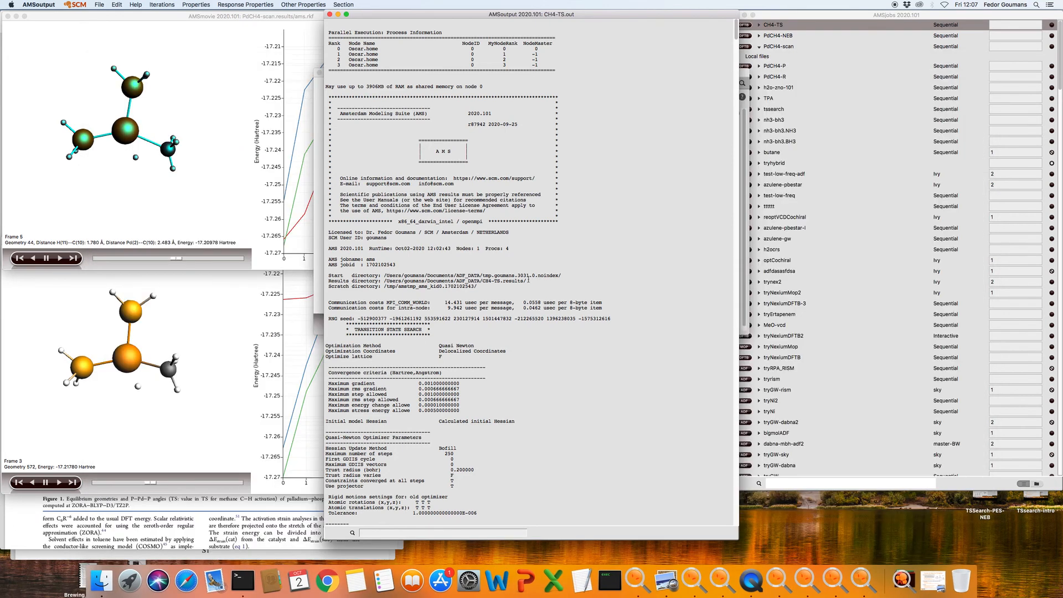
Jump to the Statistical Thermal Analysis section of the CH4-TS.out log
{"action": "left_click", "coordinate": [292, 4]}
{"action": "mouse_move", "coordinate": [250, 4]}
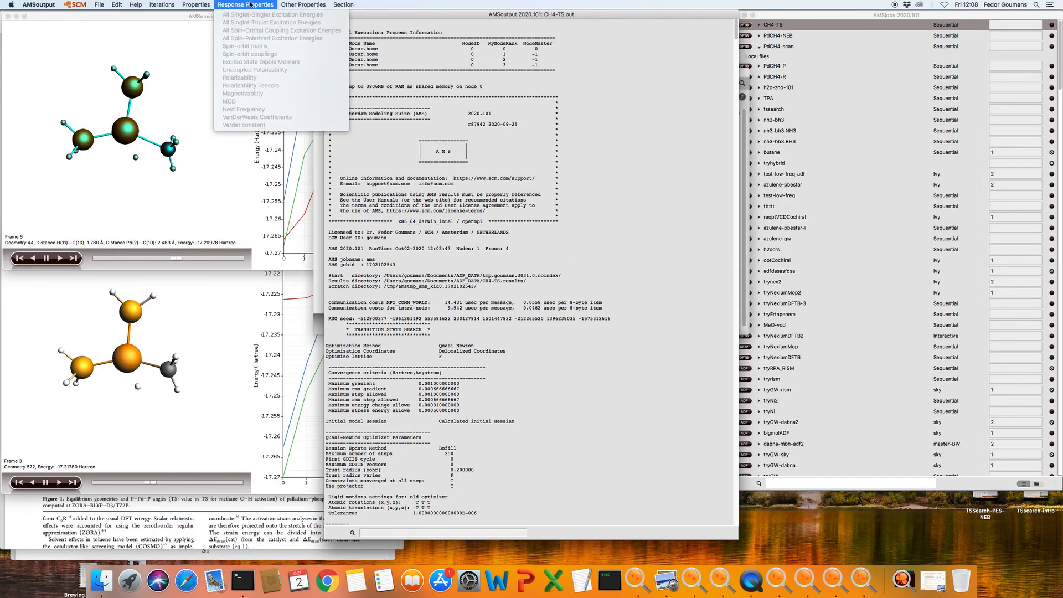
{"action": "mouse_move", "coordinate": [303, 6]}
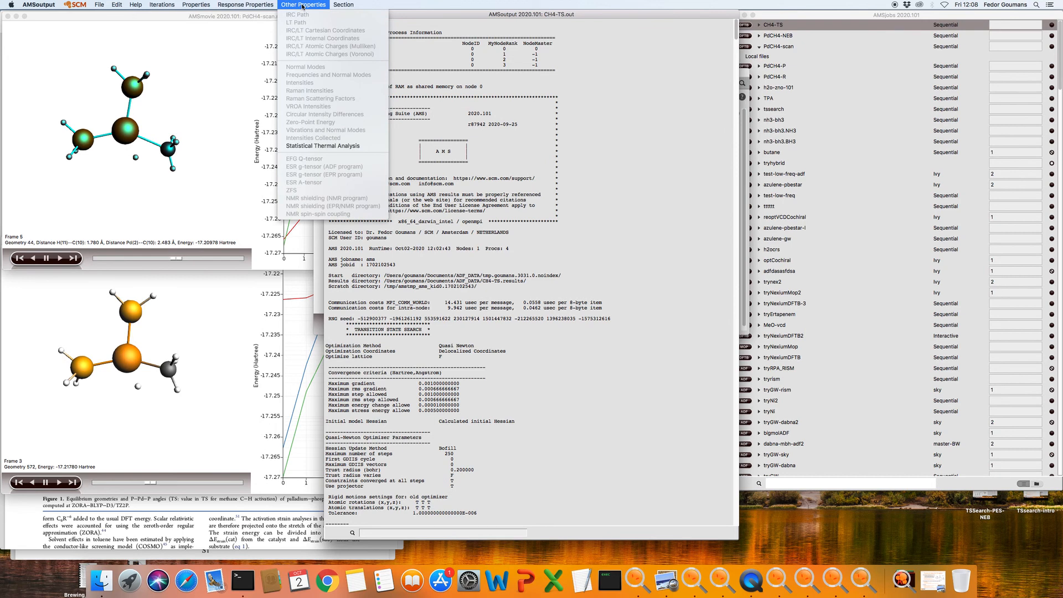
{"action": "left_click", "coordinate": [327, 146]}
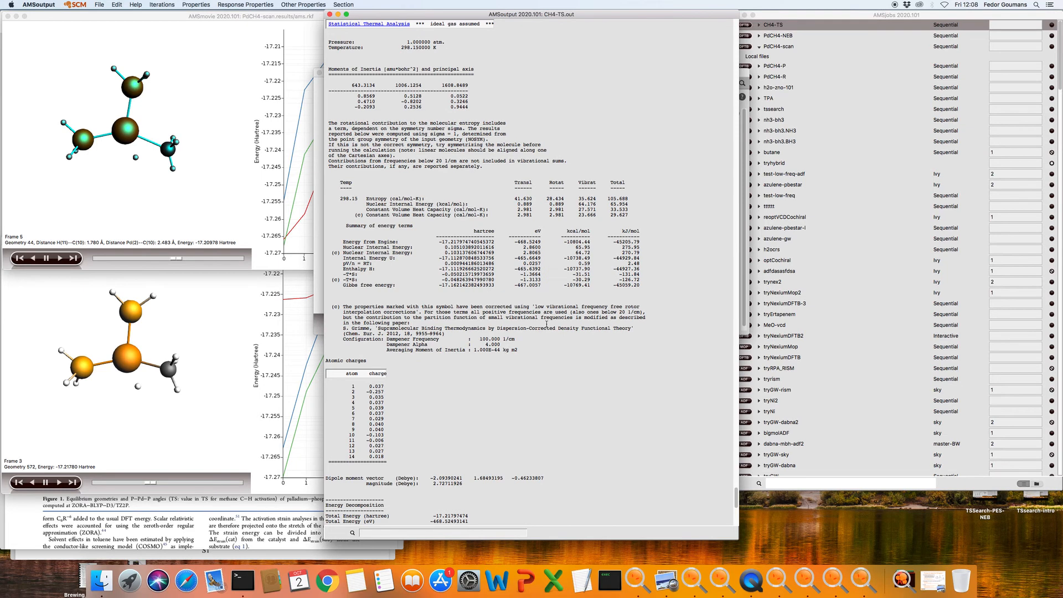
Close AMSoutput and switch the CH4-TS job to the ADF engine with a Transition State task
{"action": "left_click", "coordinate": [330, 14]}
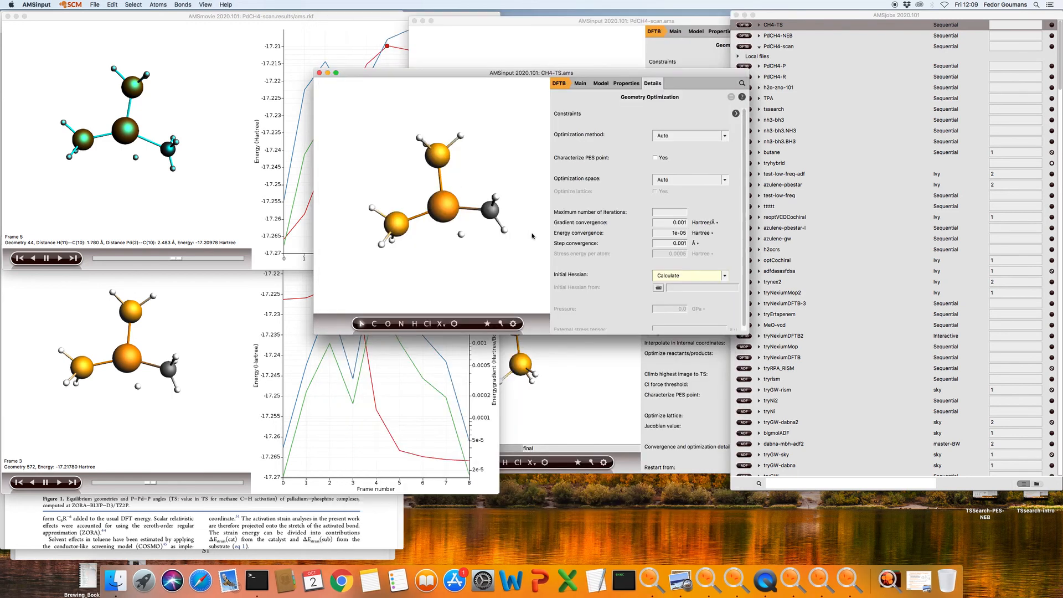
{"action": "left_click", "coordinate": [561, 84]}
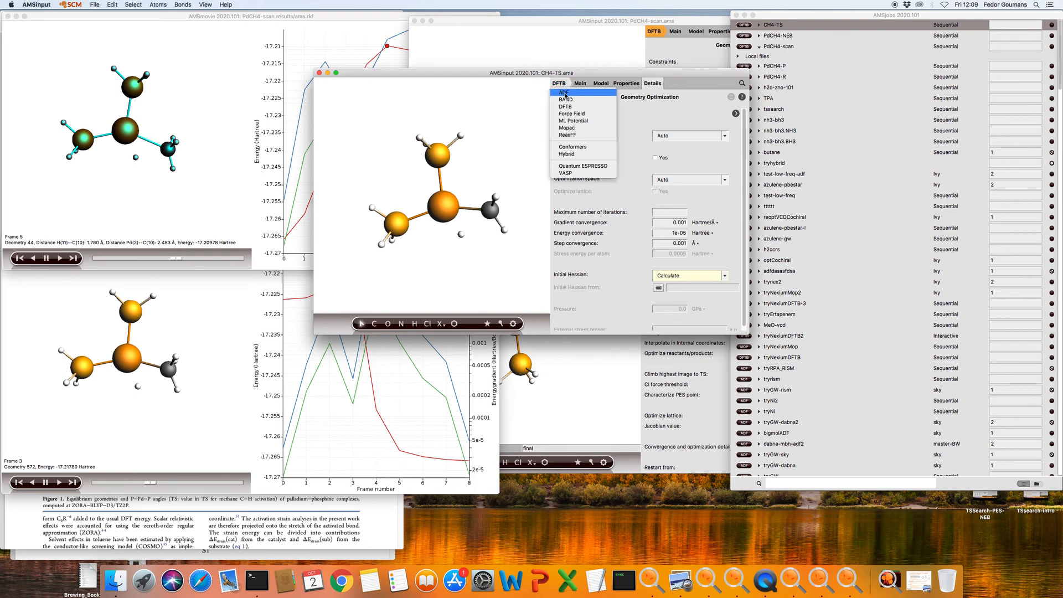
{"action": "left_click", "coordinate": [565, 93]}
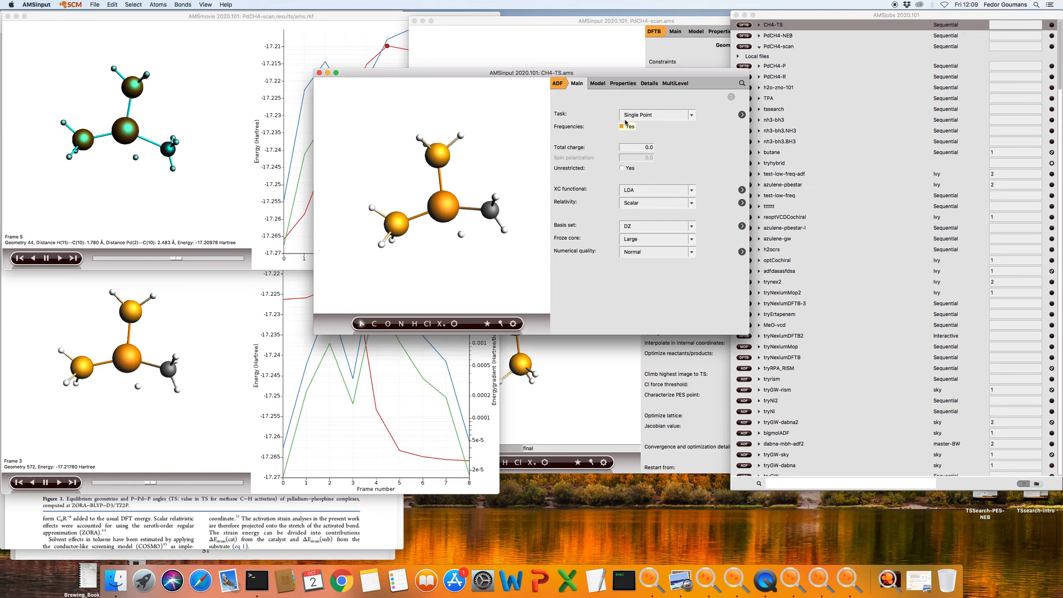
{"action": "left_click", "coordinate": [658, 115]}
{"action": "left_click", "coordinate": [662, 138]}
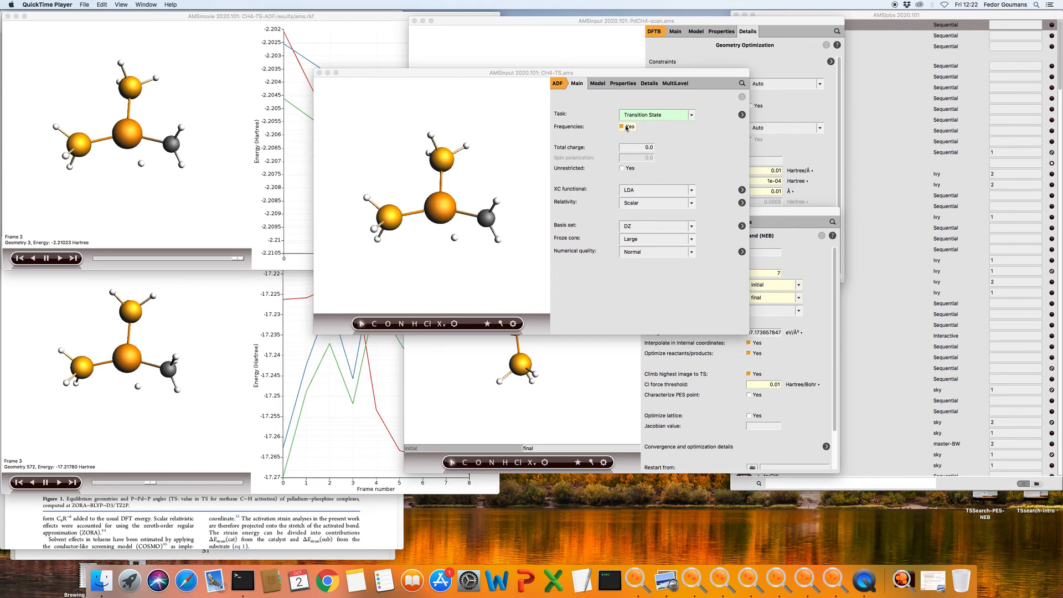
Turn off frequencies and enable Characterize PES point in the Geometry Optimization details
{"action": "left_click", "coordinate": [627, 128]}
{"action": "left_click", "coordinate": [626, 128]}
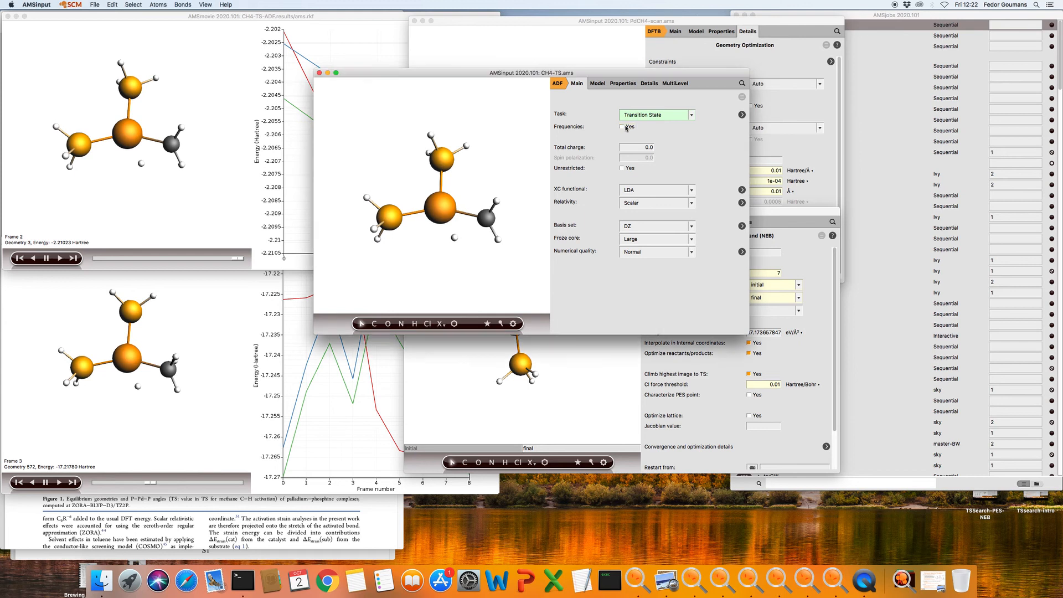
{"action": "left_click", "coordinate": [742, 115]}
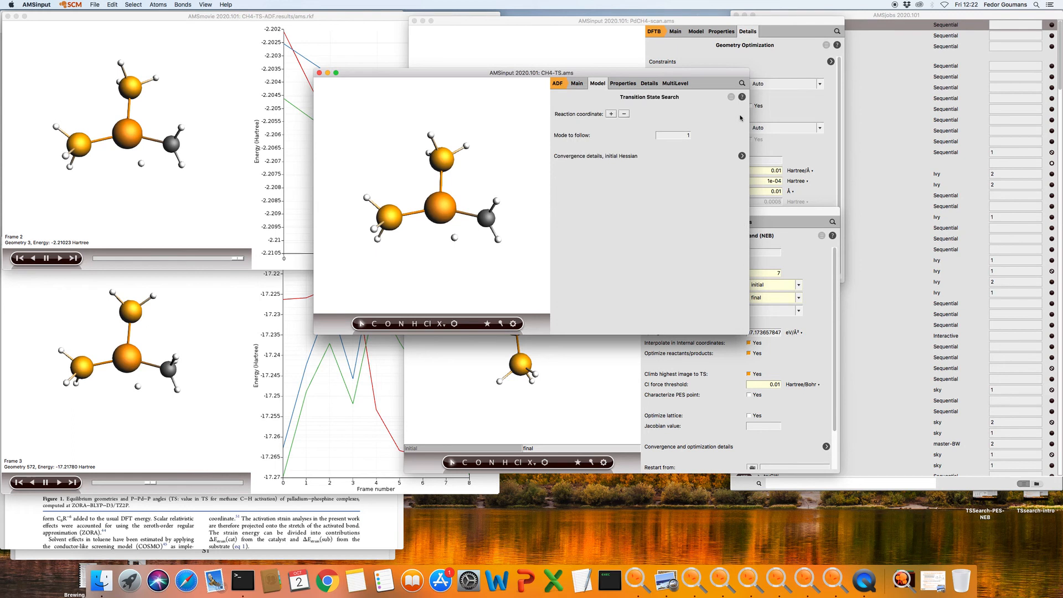
{"action": "left_click", "coordinate": [742, 156]}
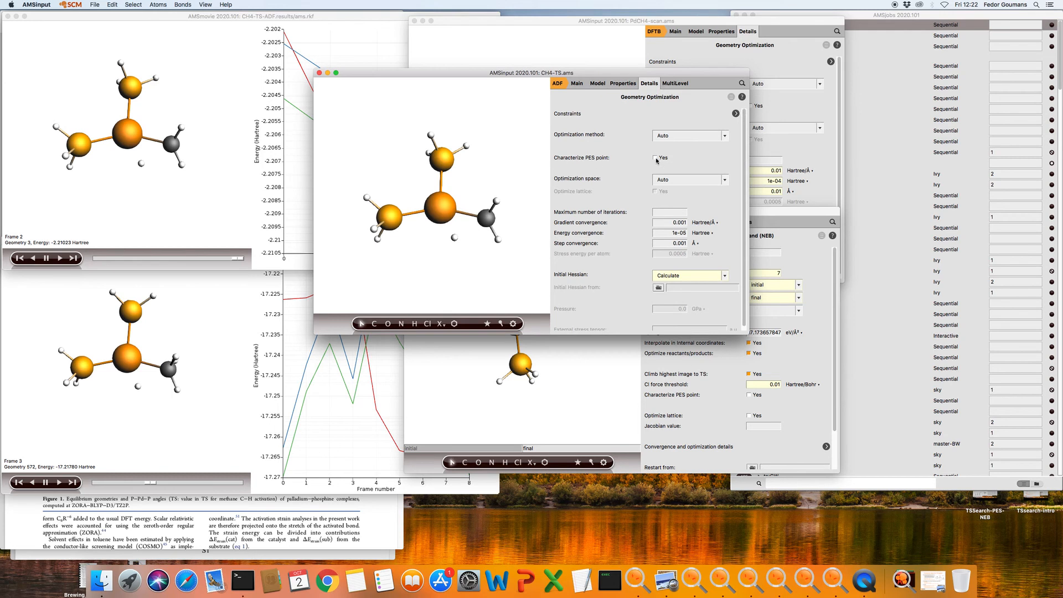
{"action": "mouse_move", "coordinate": [657, 160]}
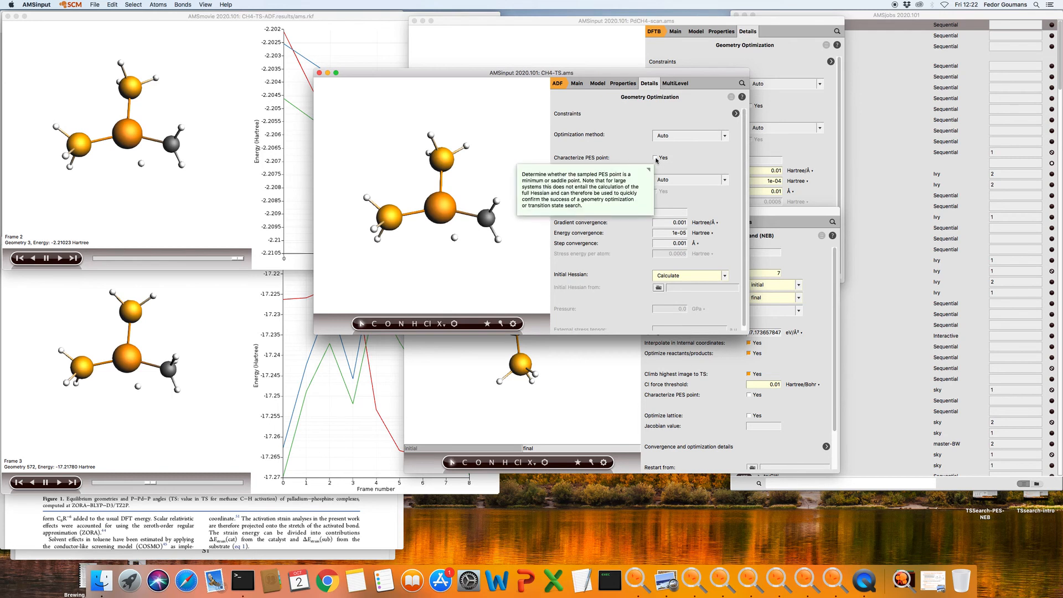
{"action": "left_click", "coordinate": [656, 158]}
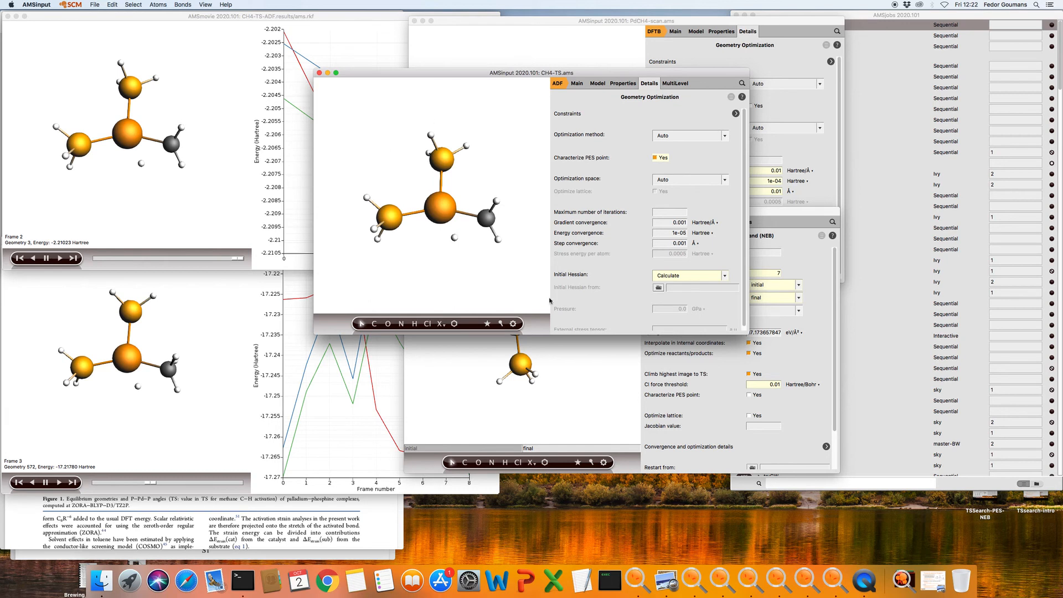
Set Initial Hessian to From File, reading dftb.rkf from the CH4-TS DFTB results
{"action": "mouse_move", "coordinate": [669, 278]}
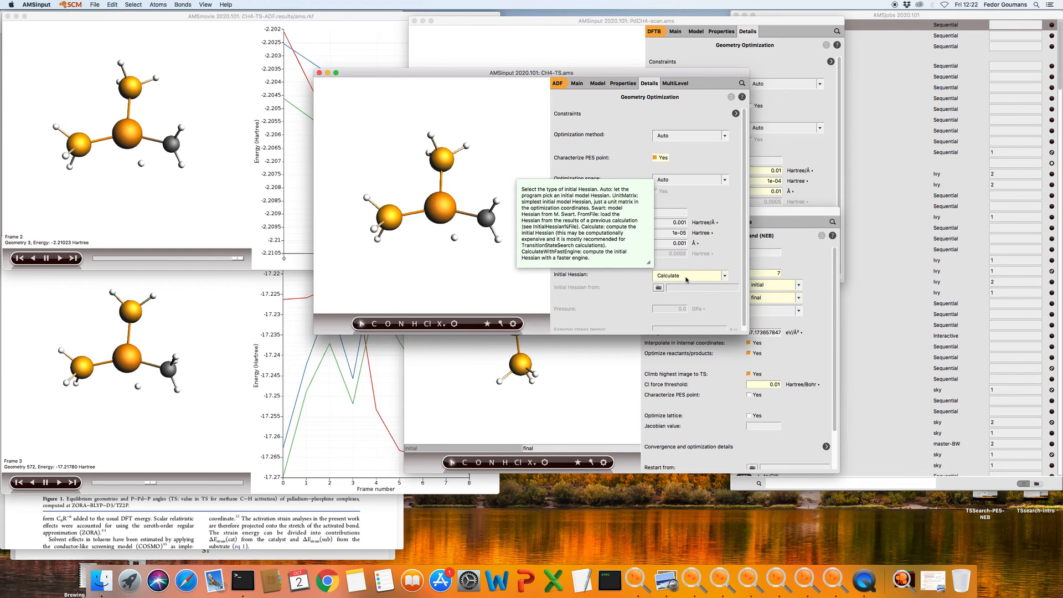
{"action": "left_click", "coordinate": [687, 277]}
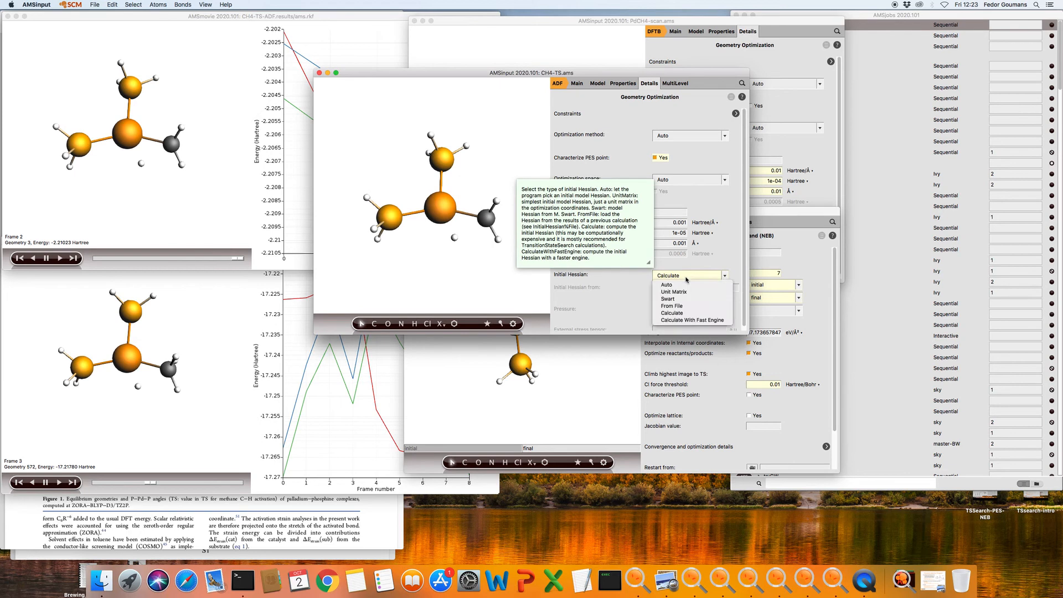
{"action": "left_click", "coordinate": [697, 320]}
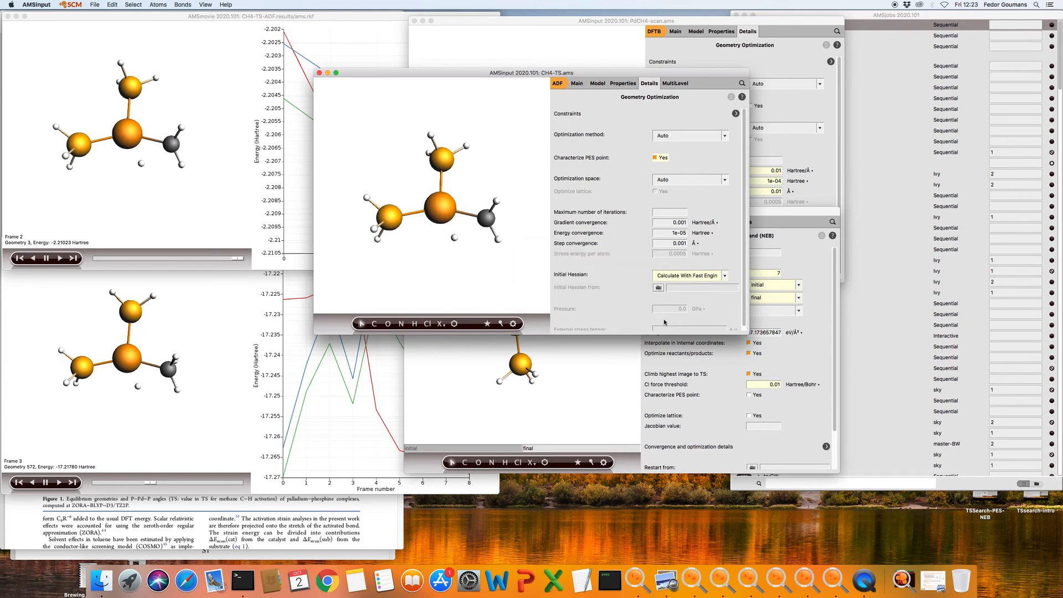
{"action": "left_click", "coordinate": [680, 278]}
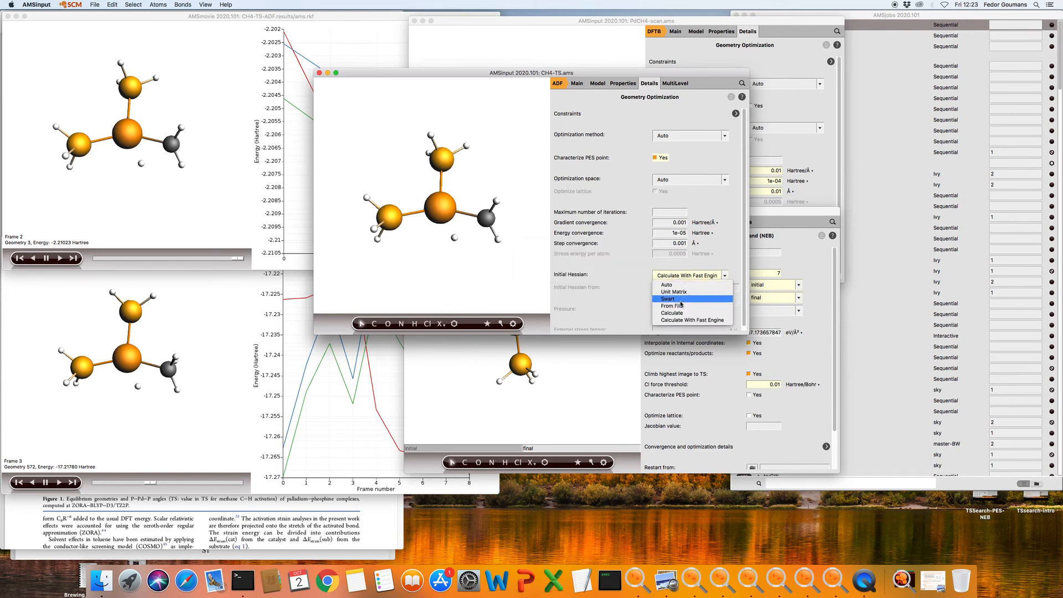
{"action": "left_click", "coordinate": [671, 305]}
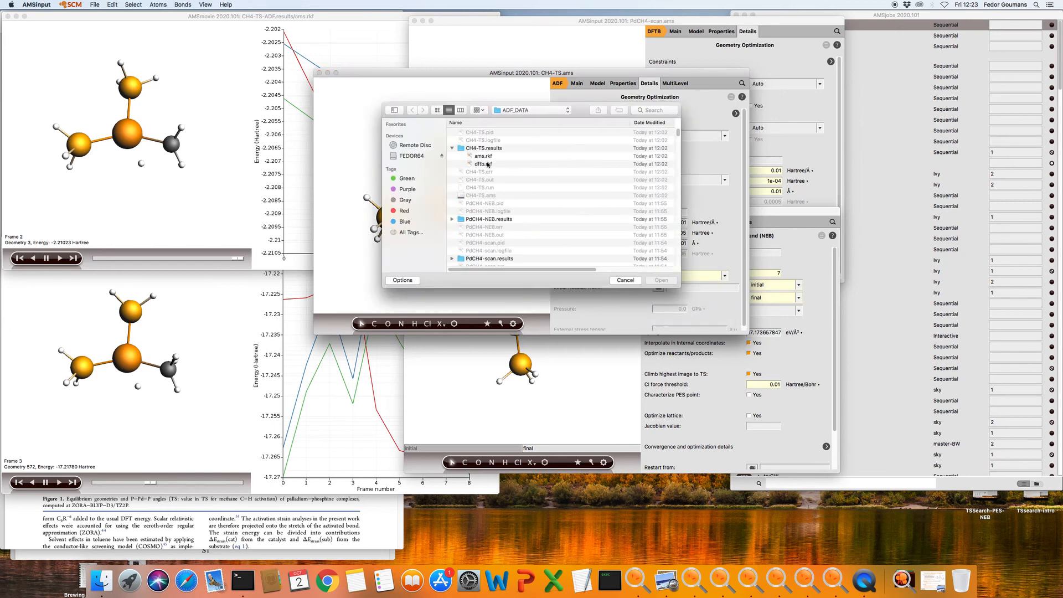
{"action": "left_click", "coordinate": [470, 165]}
{"action": "left_click", "coordinate": [669, 282]}
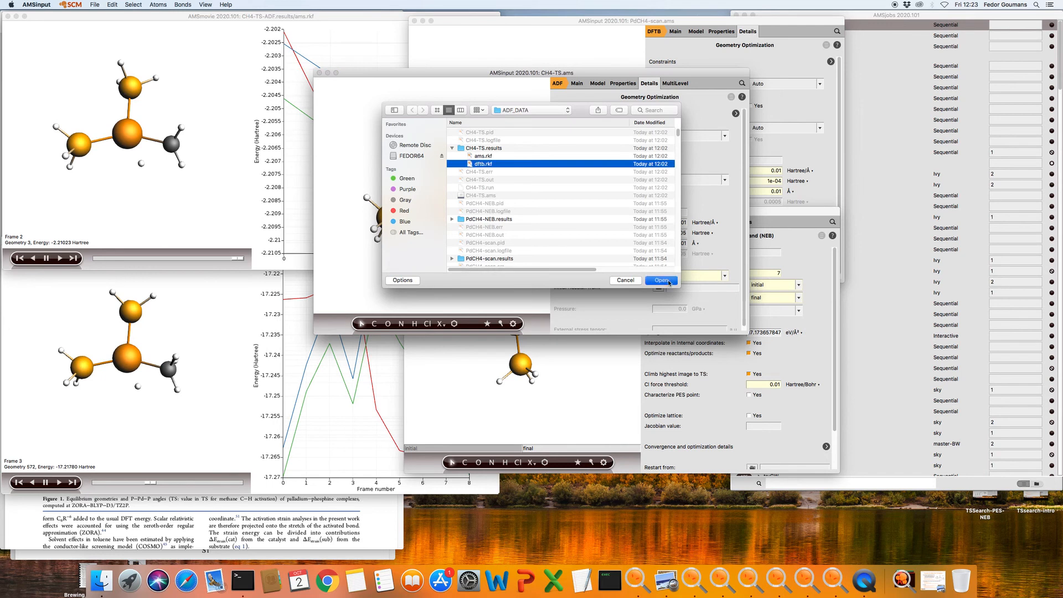
{"action": "left_click", "coordinate": [577, 82]}
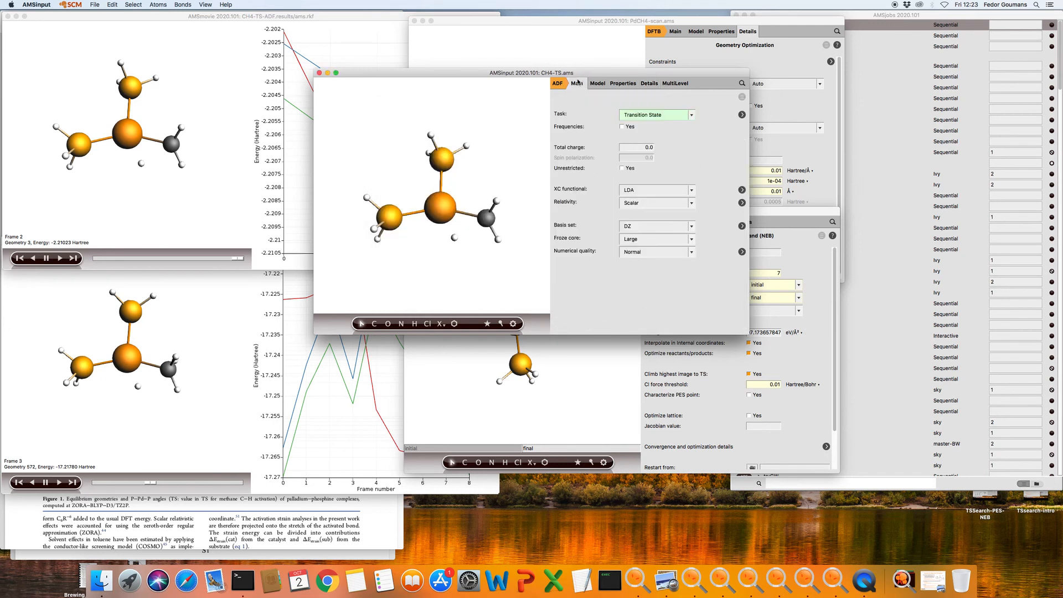
Change the XC functional to GGA-D PBE-D3(BJ) and the basis set from DZ to DZP
{"action": "left_click", "coordinate": [654, 191]}
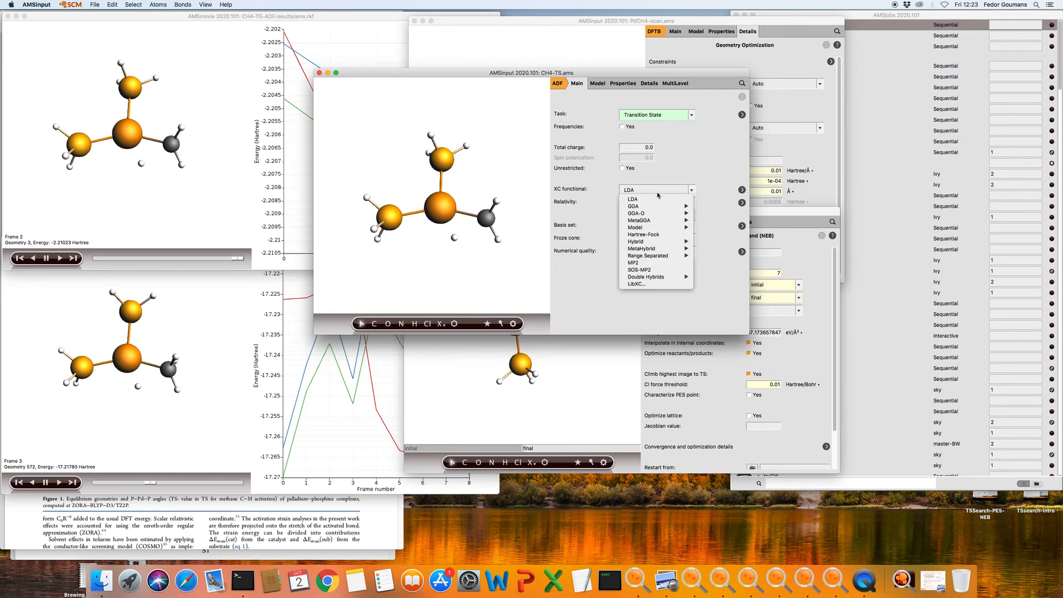
{"action": "mouse_move", "coordinate": [674, 215]}
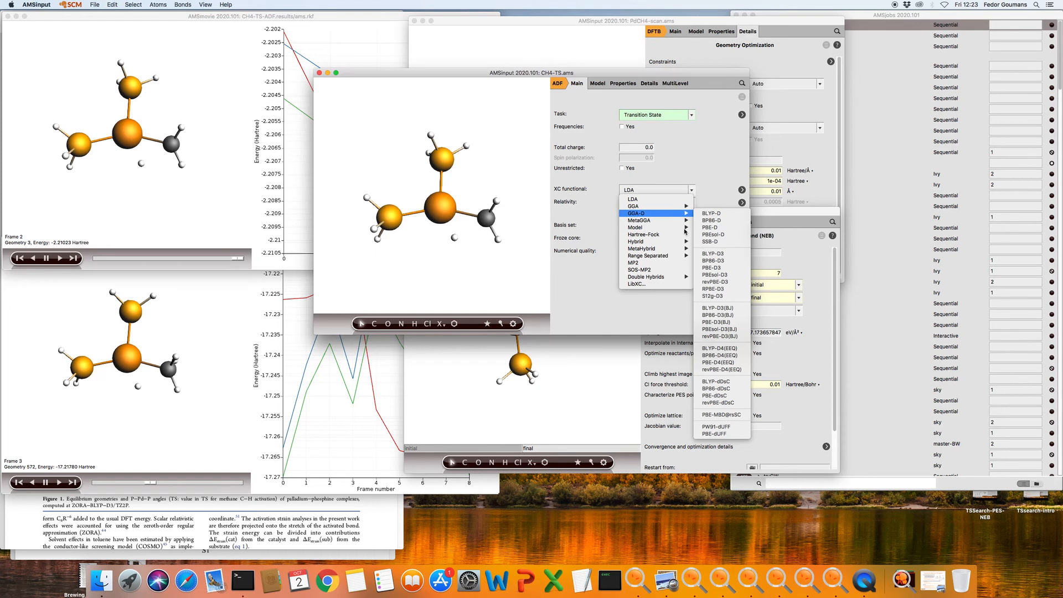
{"action": "left_click", "coordinate": [731, 322]}
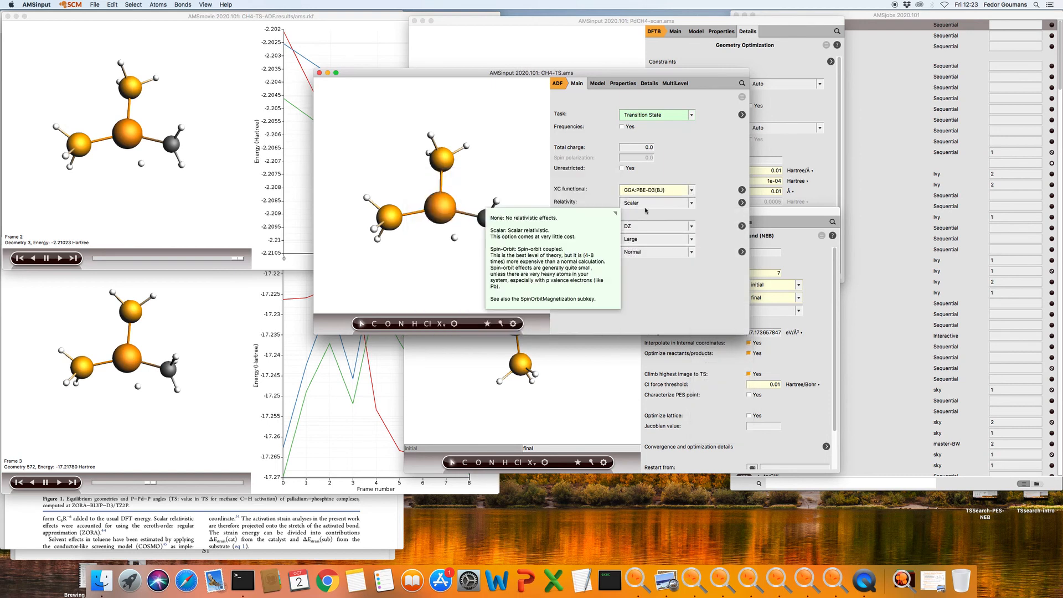
{"action": "left_click", "coordinate": [653, 229]}
{"action": "left_click", "coordinate": [634, 229]}
{"action": "mouse_move", "coordinate": [636, 230]}
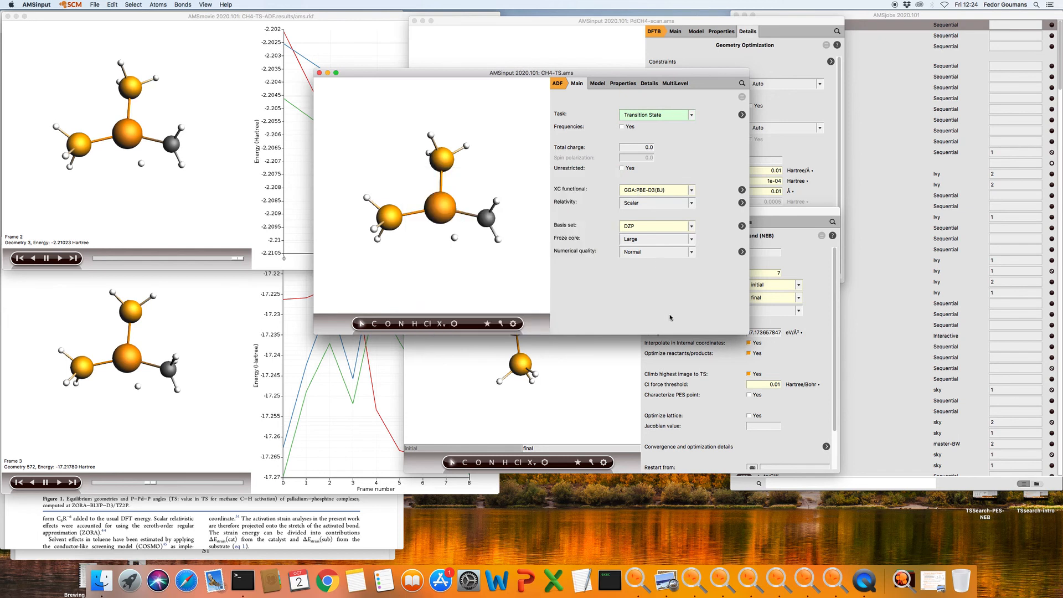
{"action": "left_click", "coordinate": [95, 5]}
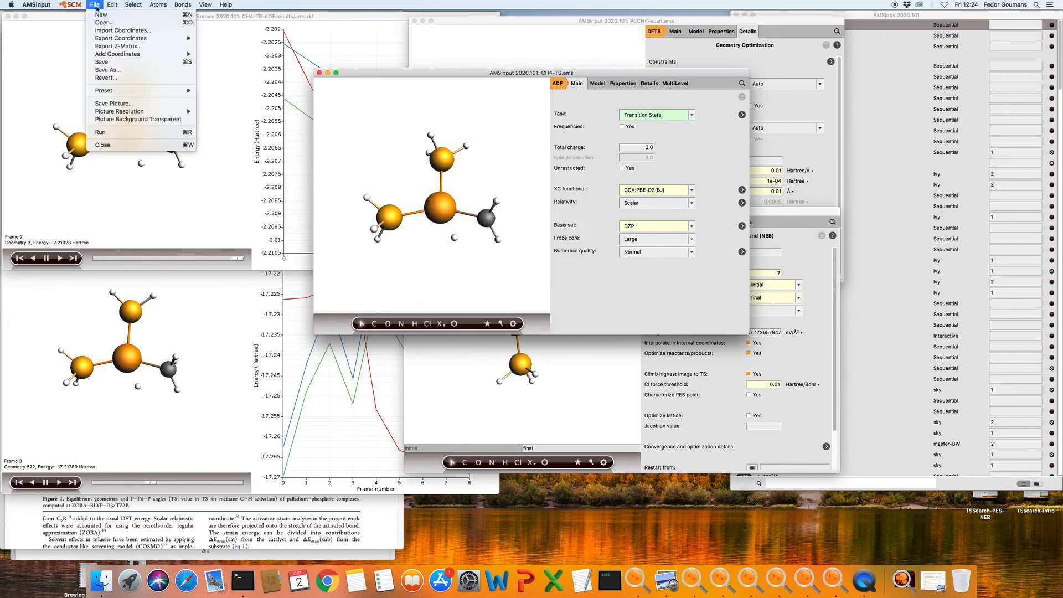
Save the input under the new name CH4-TS-ADF.ams
{"action": "left_click", "coordinate": [132, 70]}
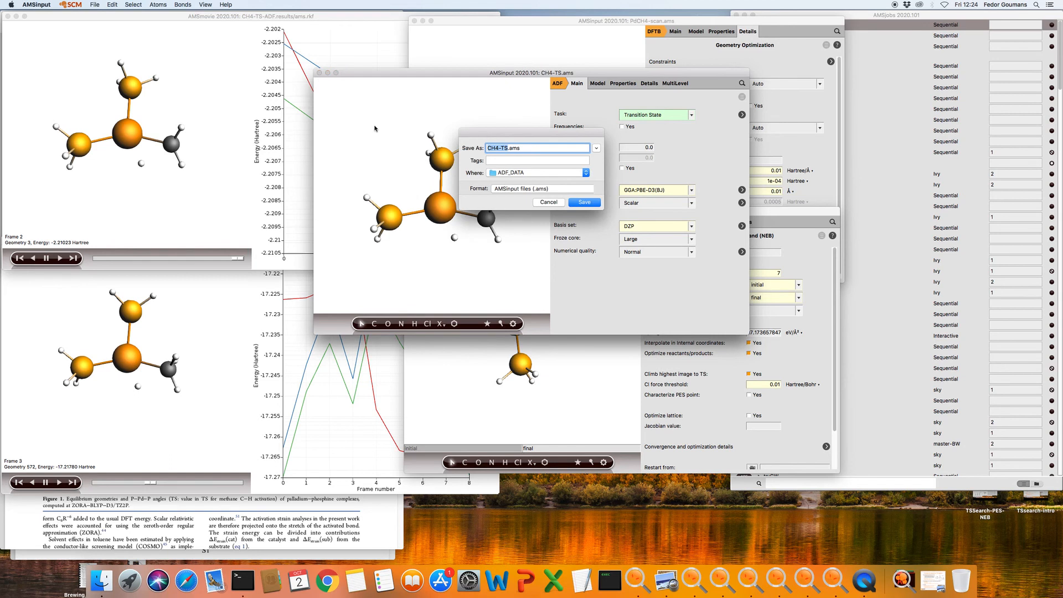
{"action": "left_click", "coordinate": [508, 148]}
{"action": "type", "text": "-ADF"}
{"action": "left_click", "coordinate": [583, 203]}
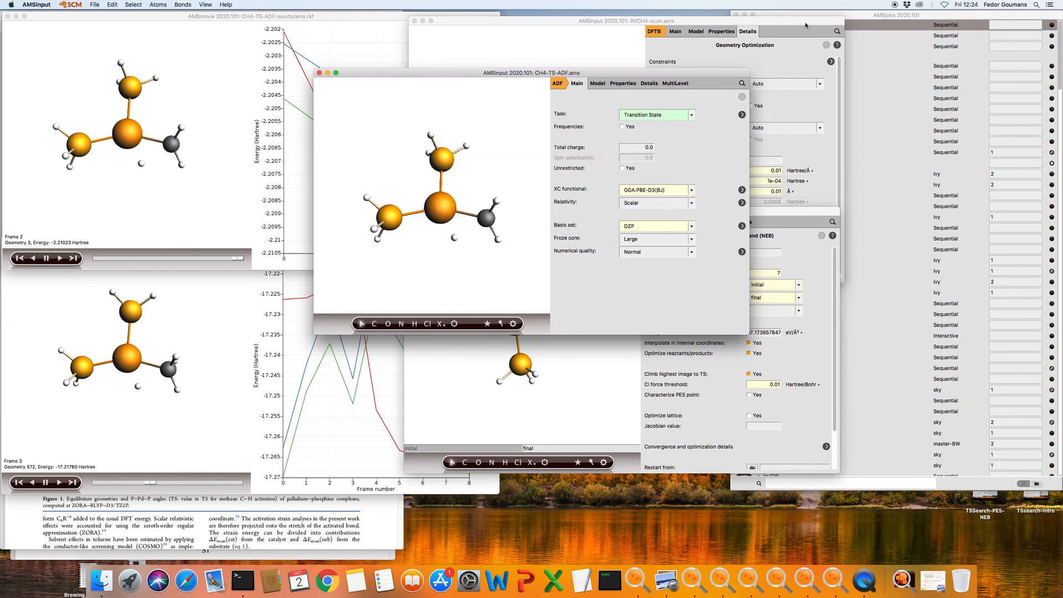
In AMSjobs, put the CH4-TS-ADF job on the Ivy queue and run it
{"action": "left_click", "coordinate": [895, 17]}
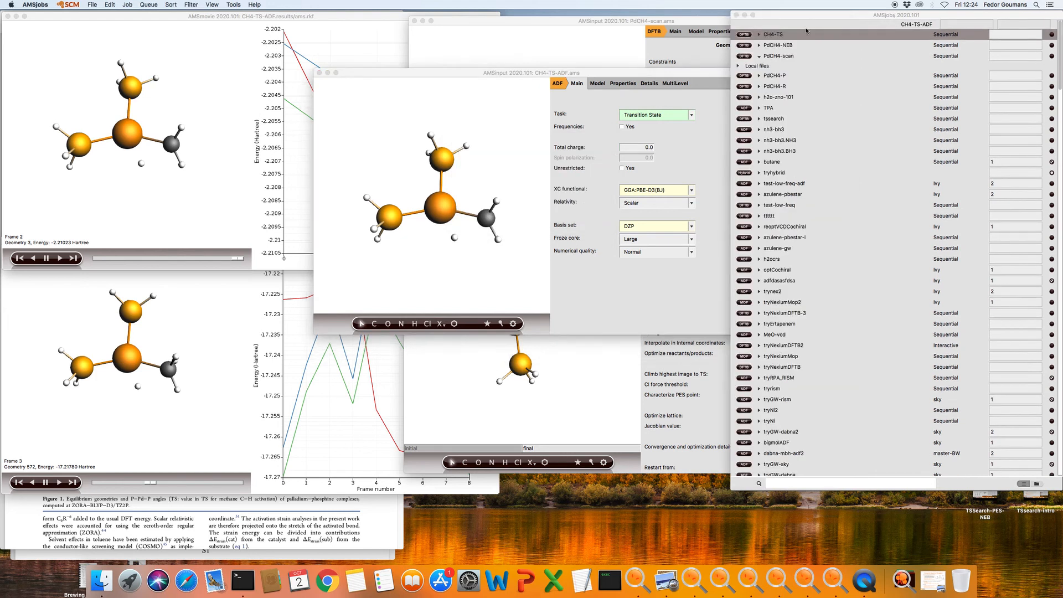
{"action": "left_click", "coordinate": [790, 25]}
{"action": "left_click", "coordinate": [153, 4]}
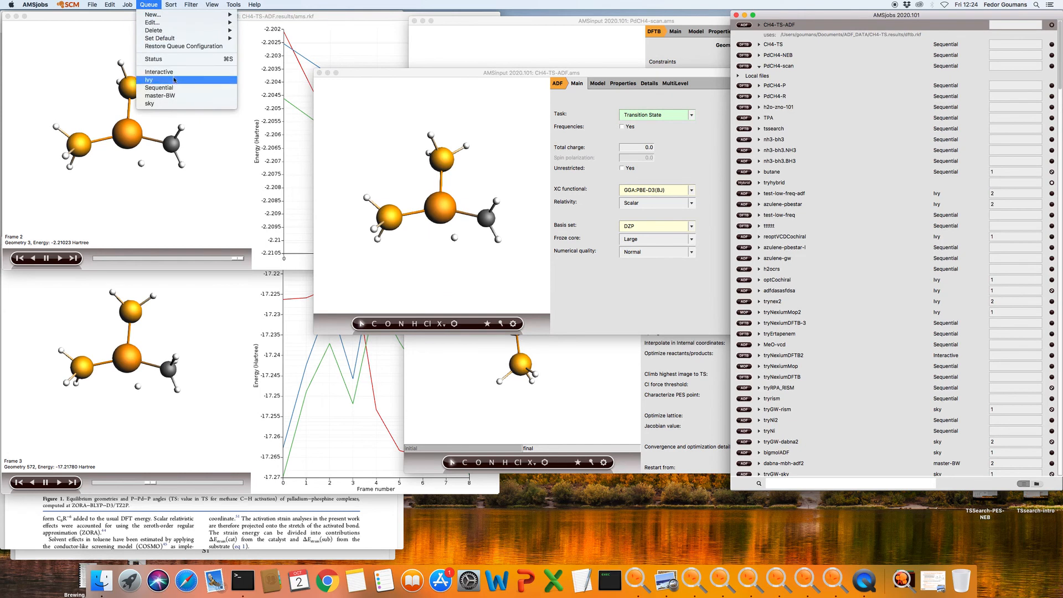
{"action": "left_click", "coordinate": [175, 81]}
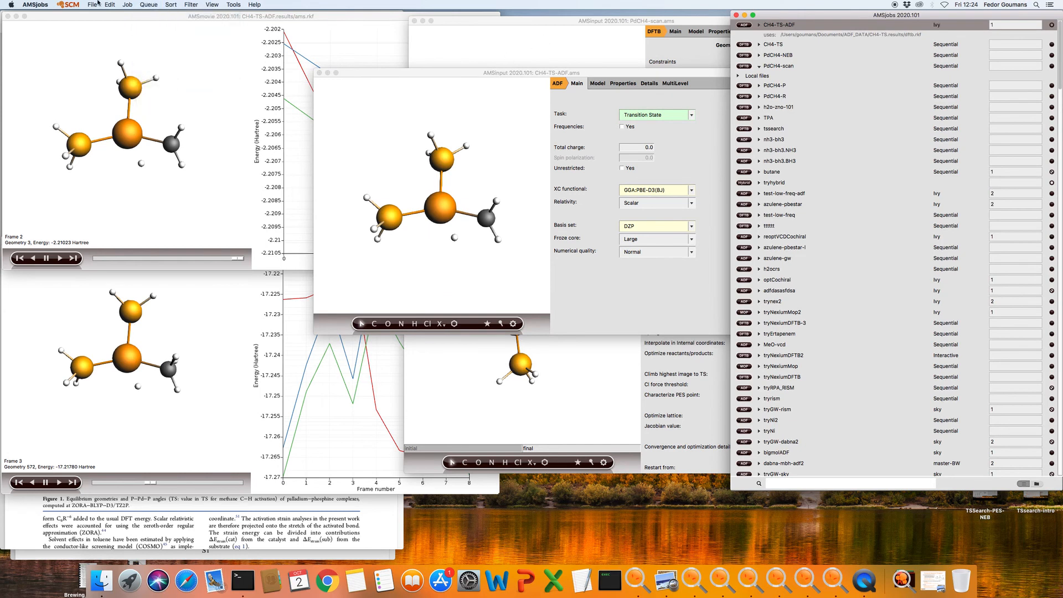
{"action": "left_click", "coordinate": [129, 5]}
{"action": "left_click", "coordinate": [133, 15]}
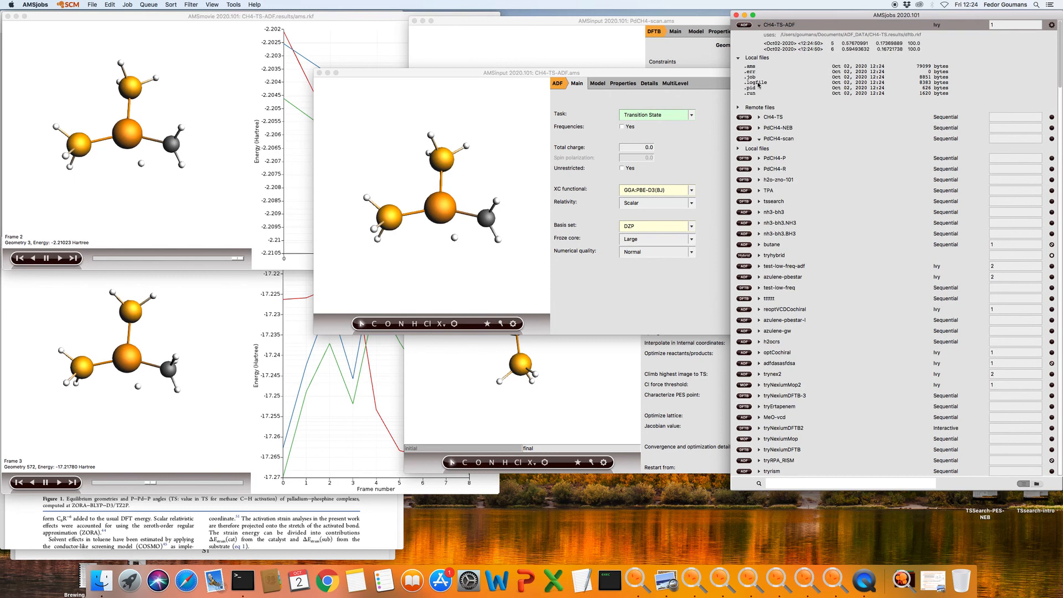
Open the CH4-TS-ADF logfile in AMStail and scroll to the latest output
{"action": "double_click", "coordinate": [757, 83]}
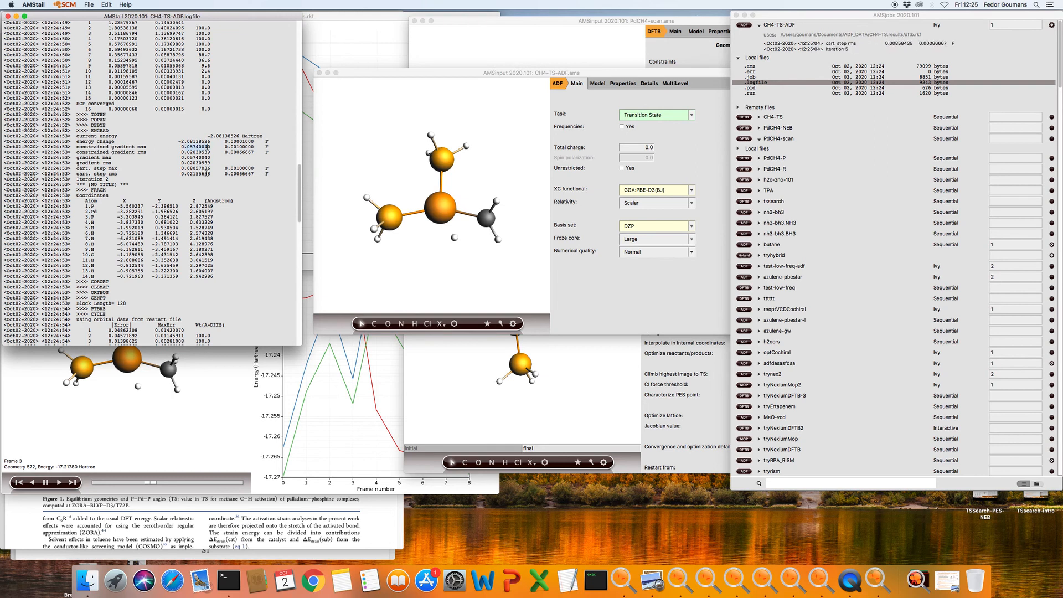
{"action": "left_click_drag", "start_coordinate": [301, 171], "coordinate": [287, 314]}
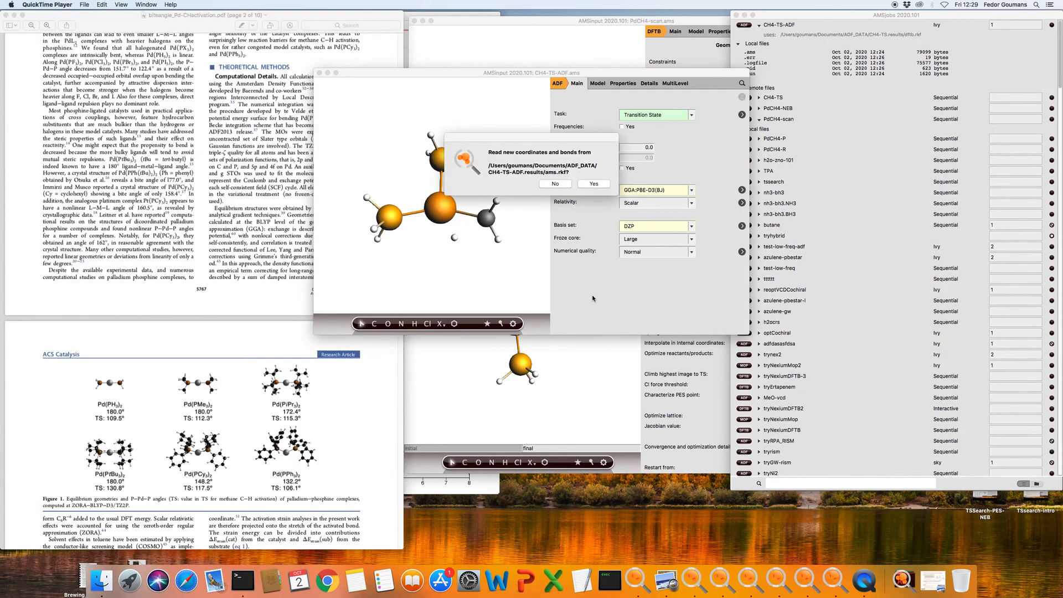
Accept the new CH4-TS-ADF coordinates, rotate to inspect them, and refresh the job's result files
{"action": "left_click", "coordinate": [594, 184]}
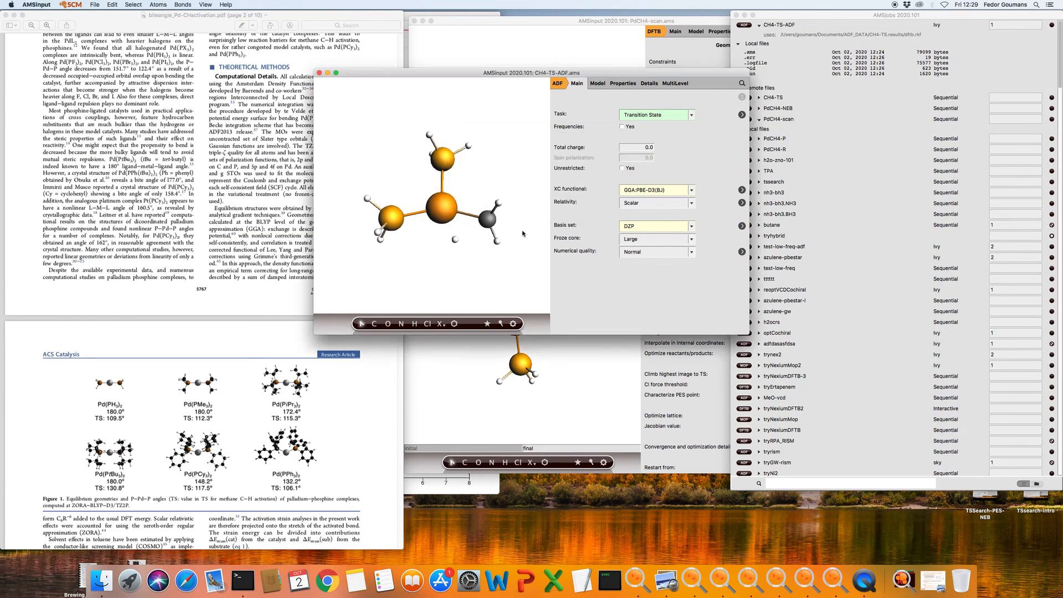
{"action": "left_click_drag", "start_coordinate": [523, 236], "coordinate": [484, 265]}
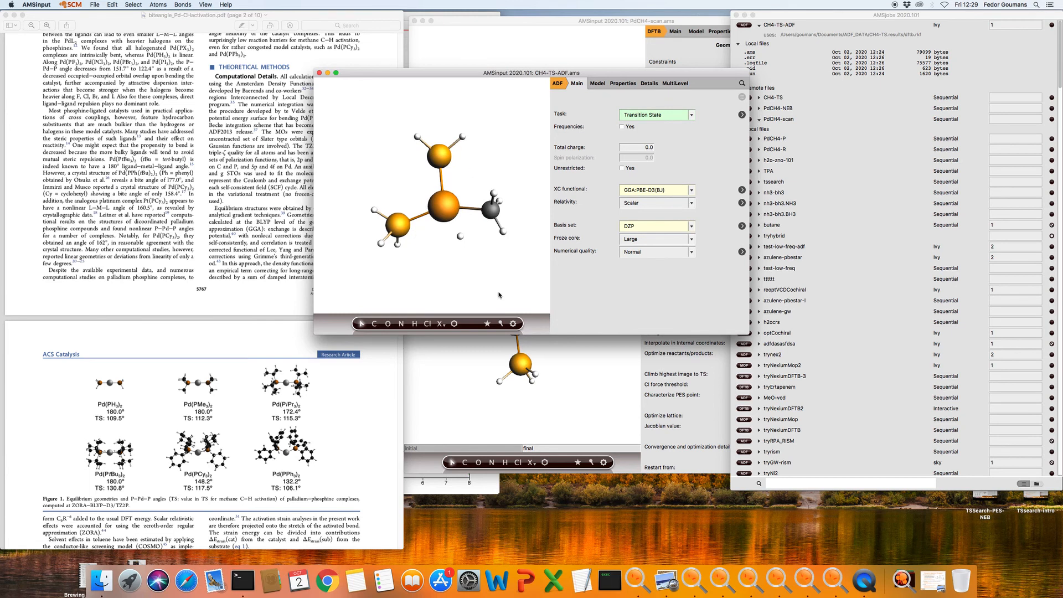
{"action": "left_click", "coordinate": [783, 27]}
{"action": "left_click", "coordinate": [782, 29]}
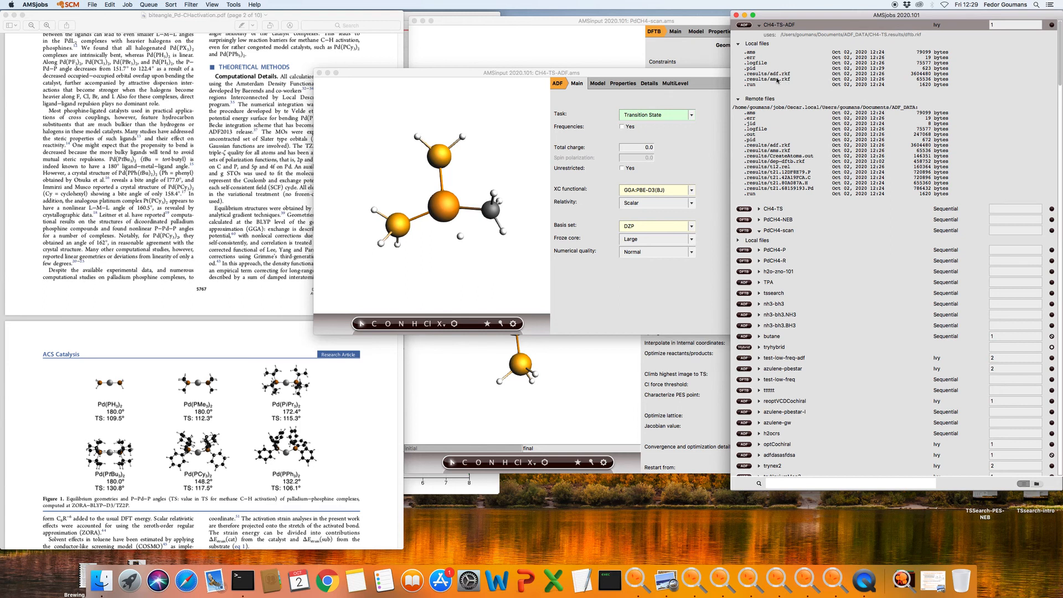
Show CH4-TS-ADF's frequencies in AMSspectra, check the single -631 cm⁻¹ imaginary mode, then close it
{"action": "left_click", "coordinate": [681, 74]}
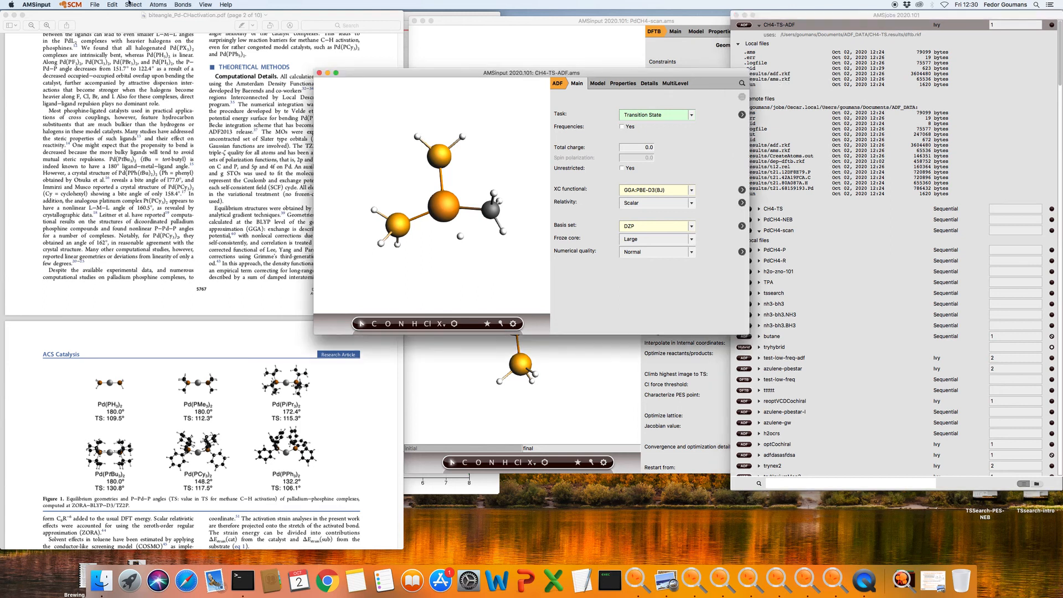
{"action": "left_click", "coordinate": [74, 5]}
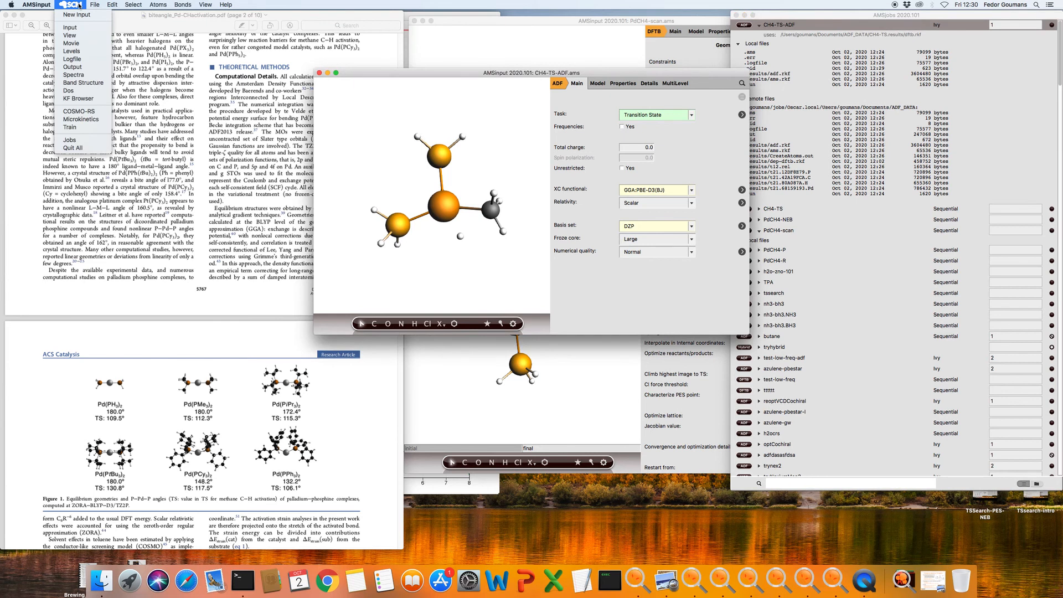
{"action": "left_click", "coordinate": [82, 76]}
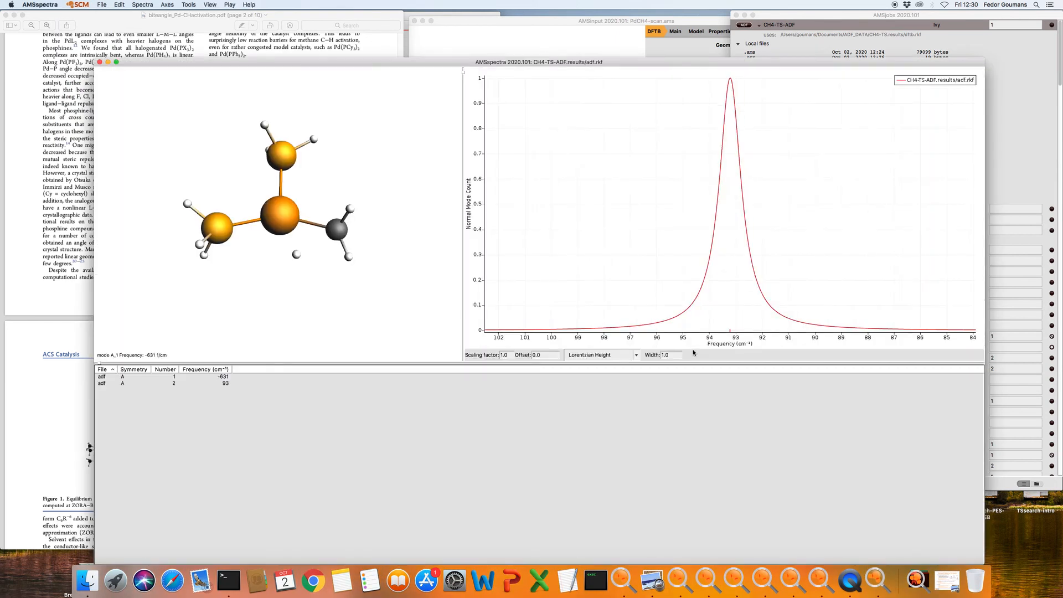
{"action": "left_click", "coordinate": [223, 379]}
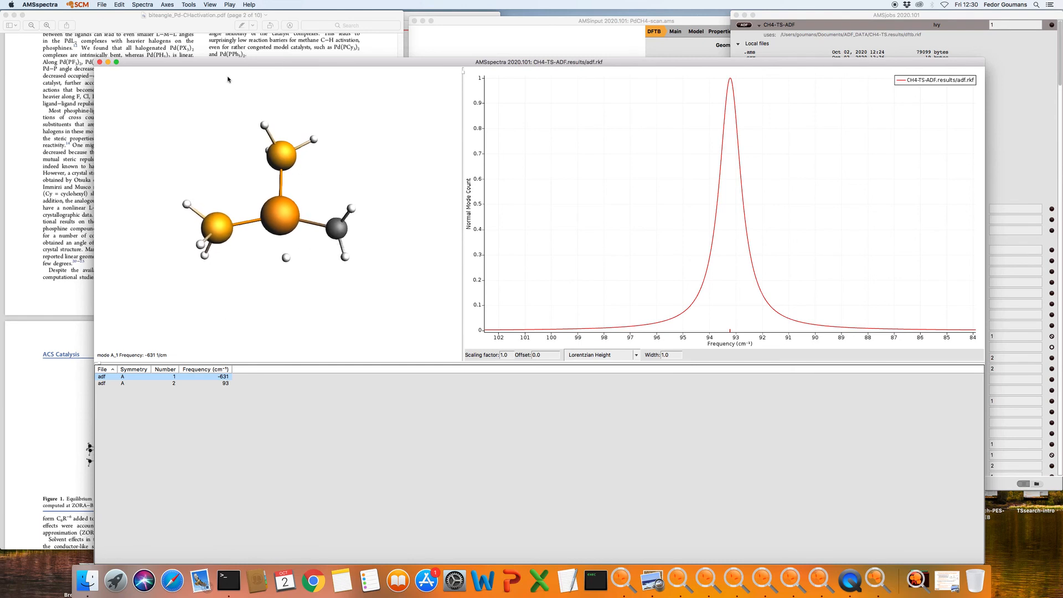
{"action": "left_click", "coordinate": [99, 62]}
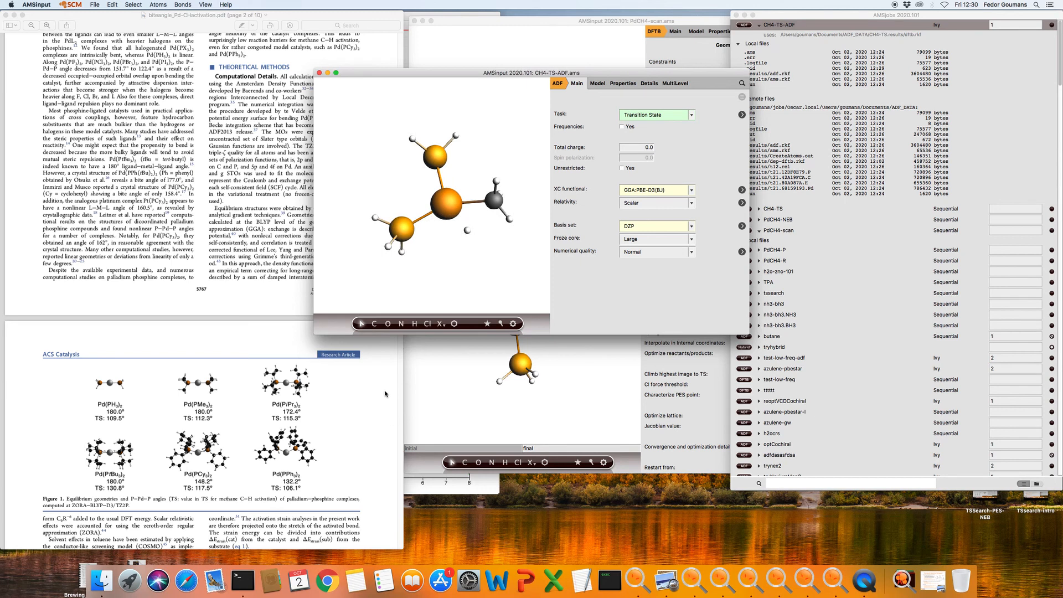
Follow the paper PDF's DOI link to open the article in Chrome
{"action": "left_click", "coordinate": [132, 352]}
{"action": "left_click", "coordinate": [342, 289]}
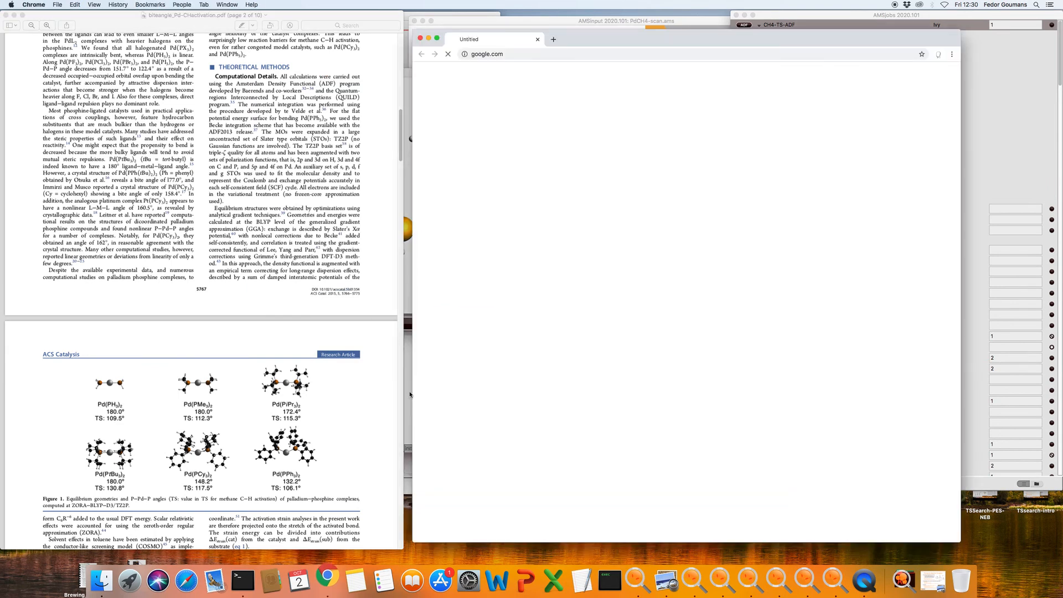
{"action": "left_click_drag", "start_coordinate": [716, 45], "coordinate": [642, 51]}
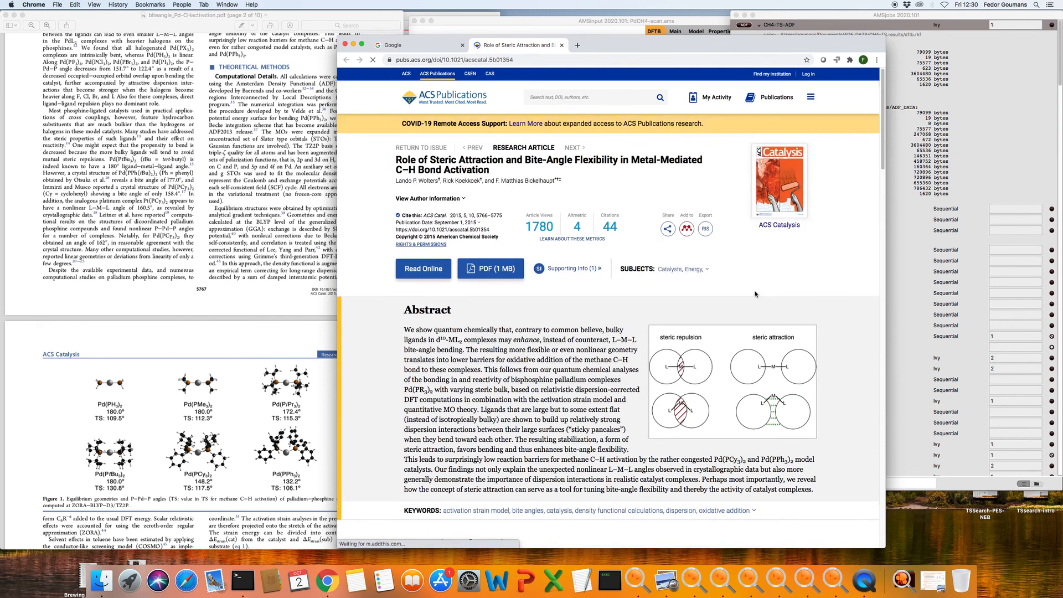
Scroll the Supporting Information to Table S3 and select the TS Pd(PH3)2 + CH4 coordinates
{"action": "mouse_move", "coordinate": [580, 319]}
{"action": "scroll", "coordinate": [609, 343], "scroll_direction": "down", "scroll_amount": 20}
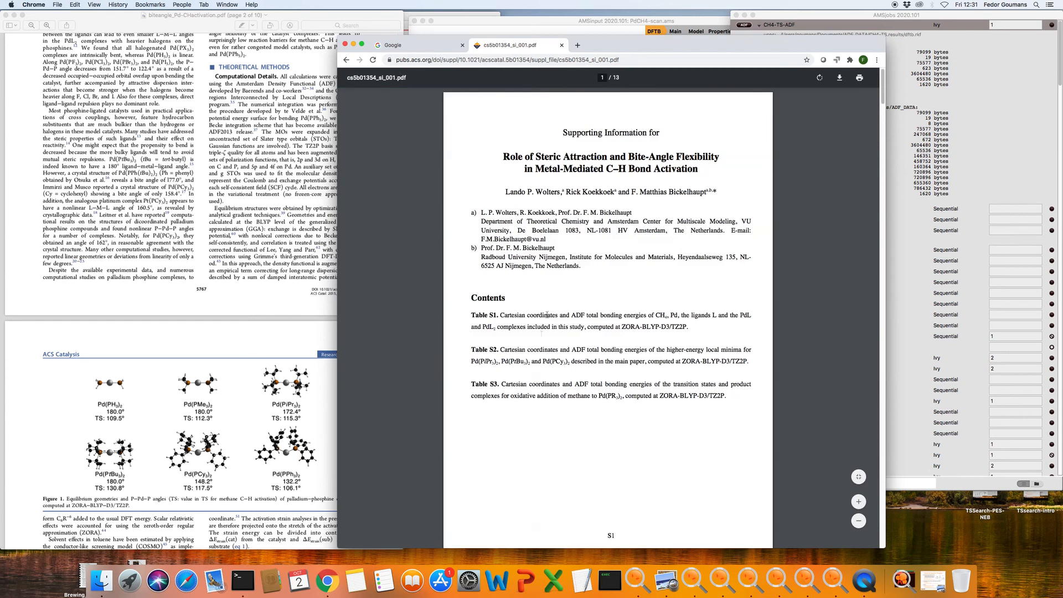
{"action": "scroll", "coordinate": [595, 263], "scroll_direction": "down", "scroll_amount": 10}
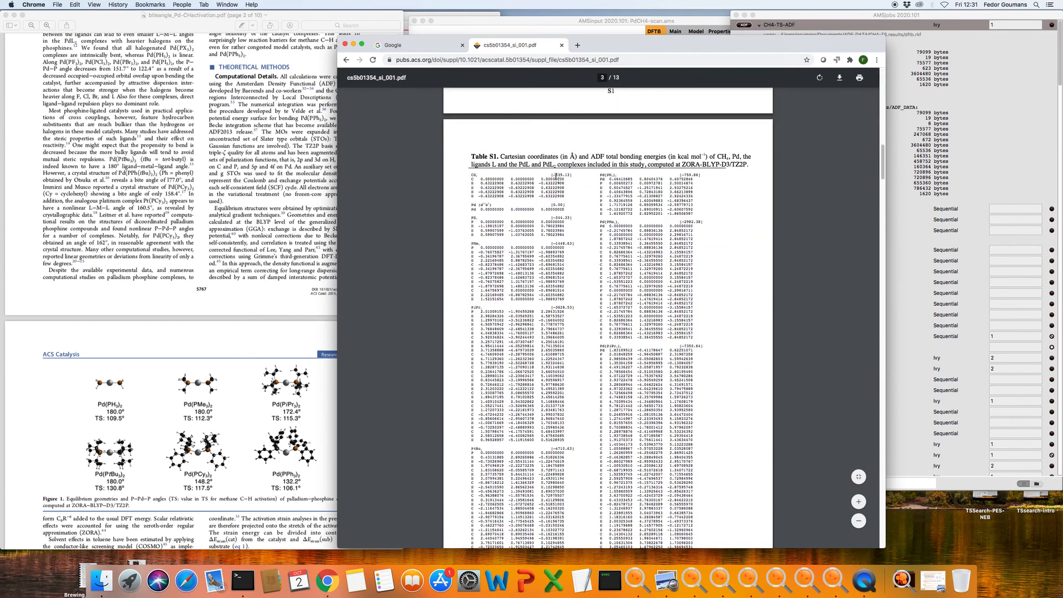
{"action": "scroll", "coordinate": [562, 185], "scroll_direction": "down", "scroll_amount": 20}
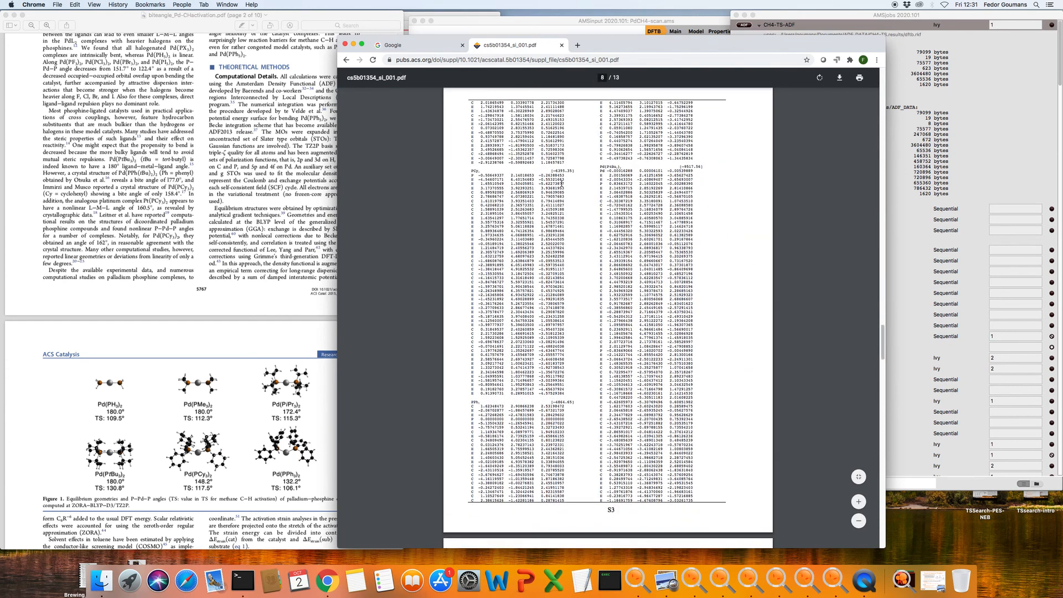
{"action": "scroll", "coordinate": [562, 184], "scroll_direction": "down", "scroll_amount": 10}
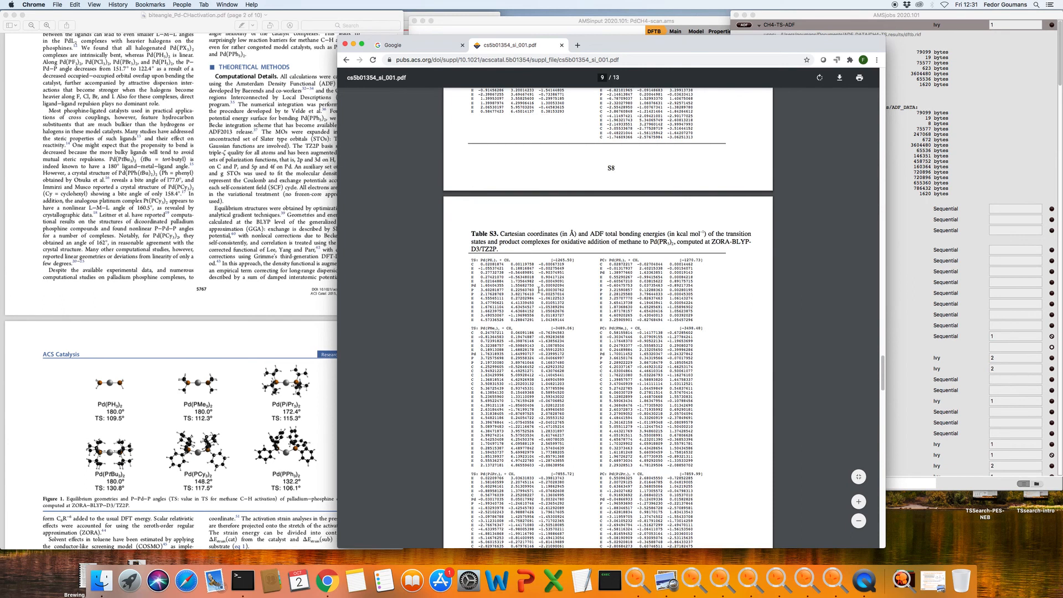
{"action": "left_click_drag", "start_coordinate": [567, 321], "coordinate": [471, 263]}
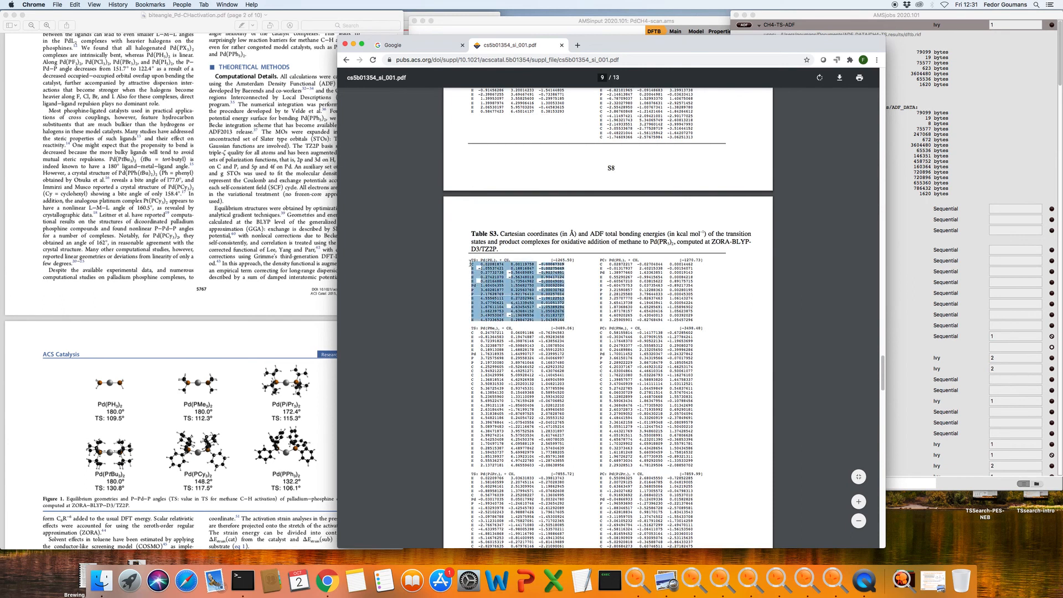
{"action": "left_click", "coordinate": [639, 24]}
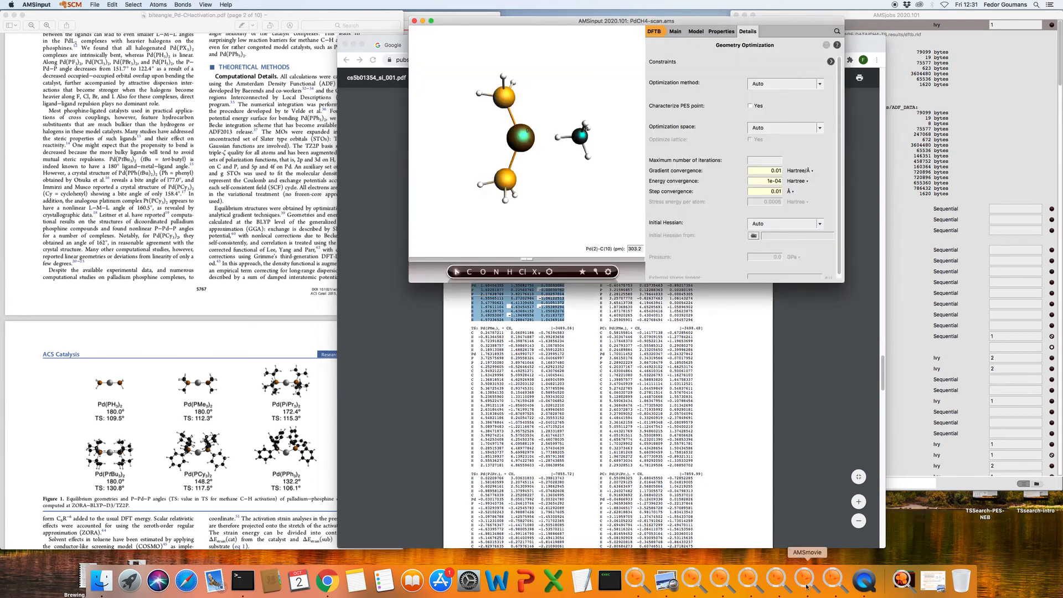
Delete all atoms and paste the Table S3 transition-state coordinates, then inspect the geometry
{"action": "left_click", "coordinate": [834, 586]}
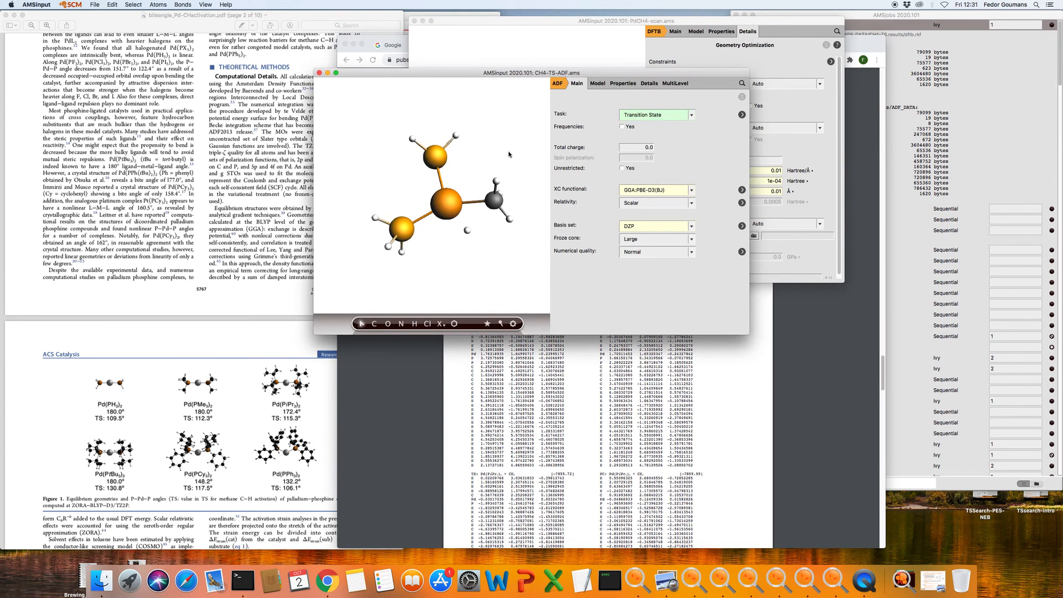
{"action": "key", "text": "super+a"}
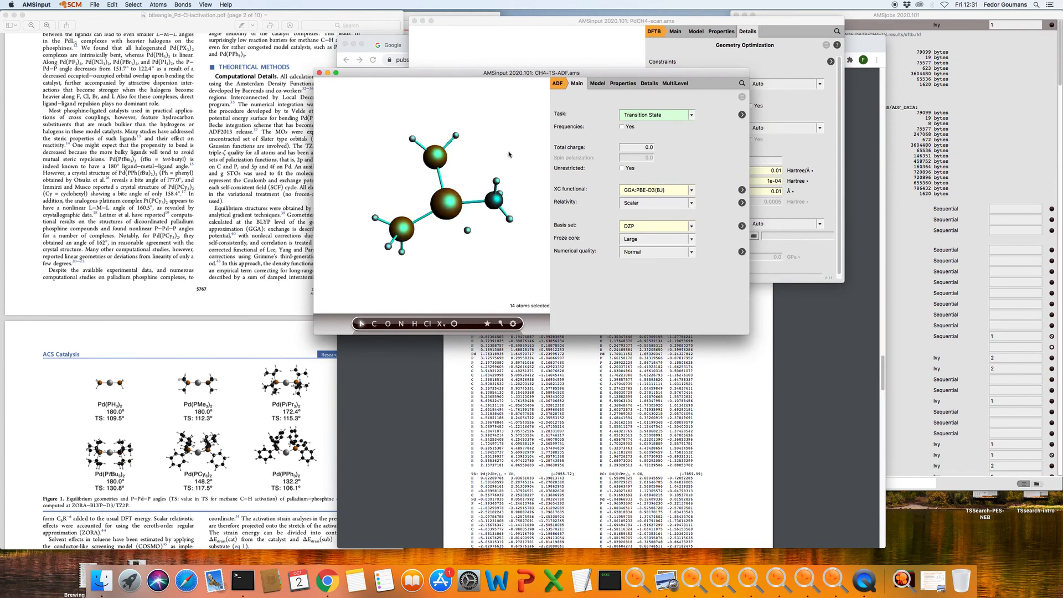
{"action": "key", "text": "Delete"}
{"action": "key", "text": "super+z"}
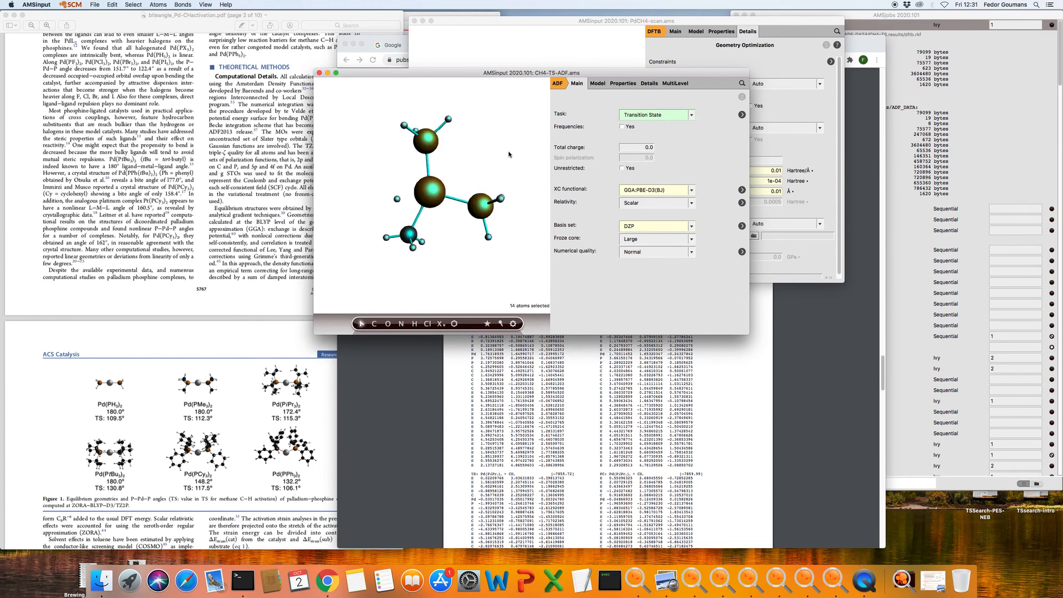
{"action": "left_click_drag", "start_coordinate": [510, 154], "coordinate": [421, 155]}
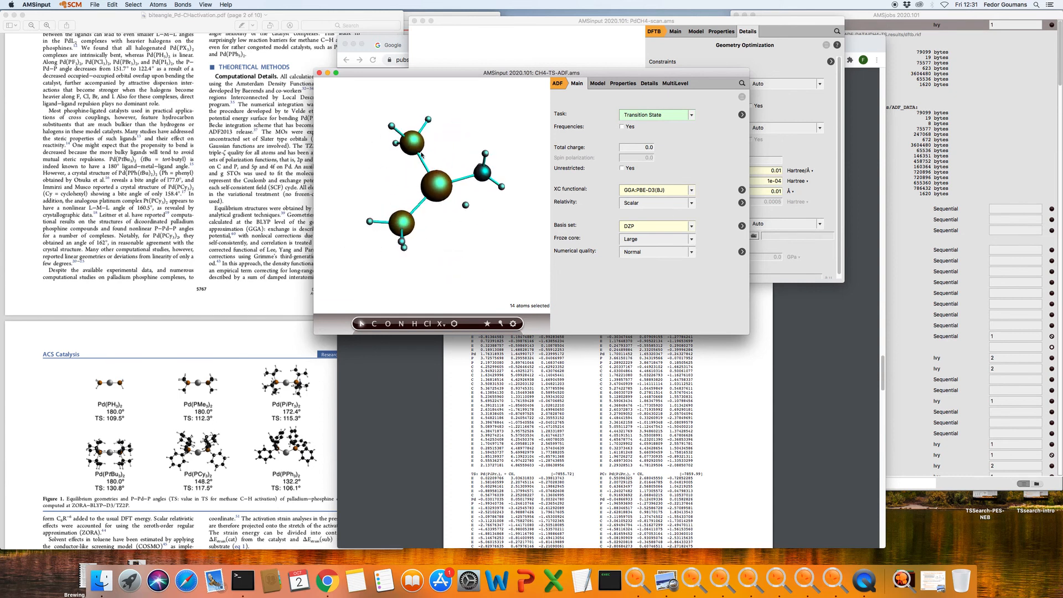
{"action": "left_click", "coordinate": [525, 271]}
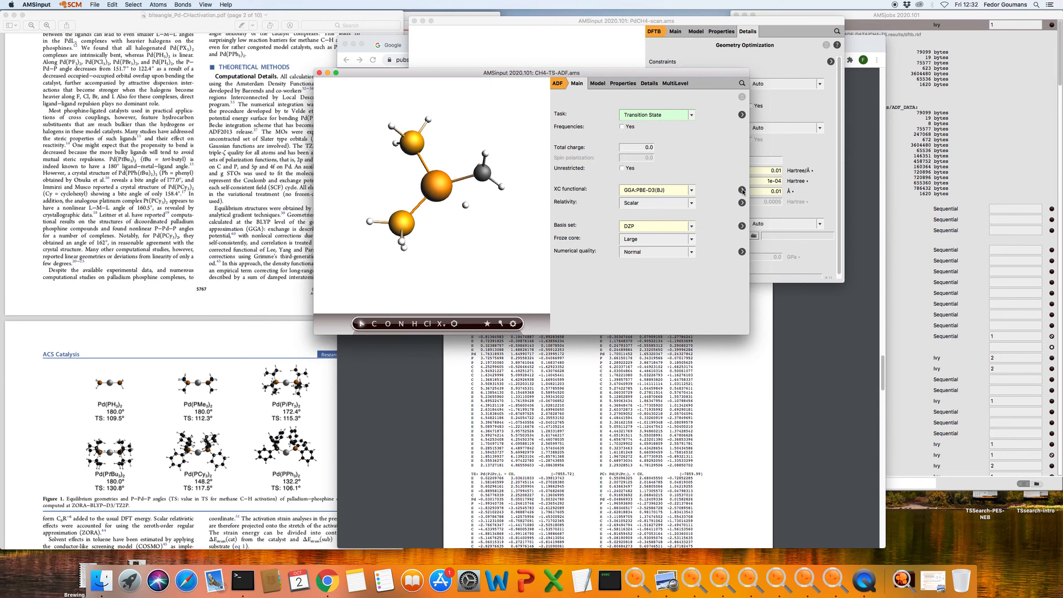
Set the geometry optimization's Initial Hessian to 'Calculate With Fast Engine'
{"action": "left_click", "coordinate": [742, 114]}
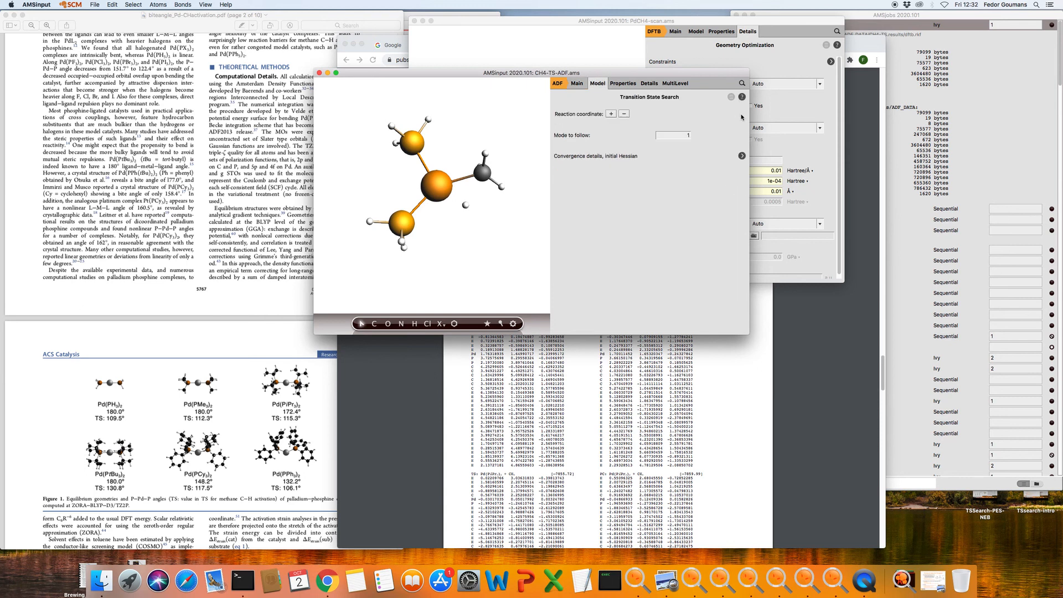
{"action": "left_click", "coordinate": [742, 155]}
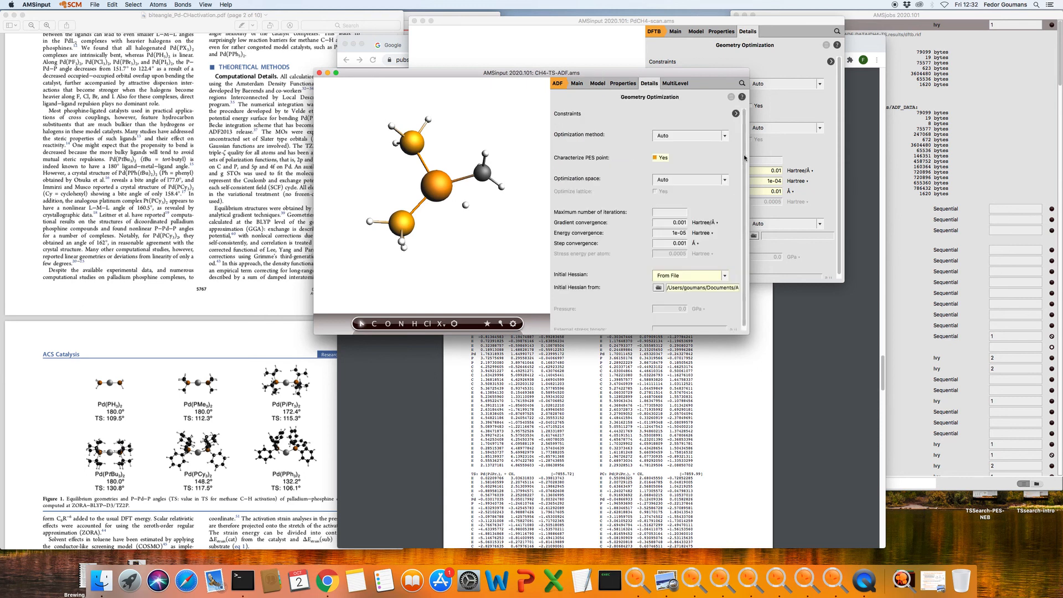
{"action": "left_click", "coordinate": [678, 280]}
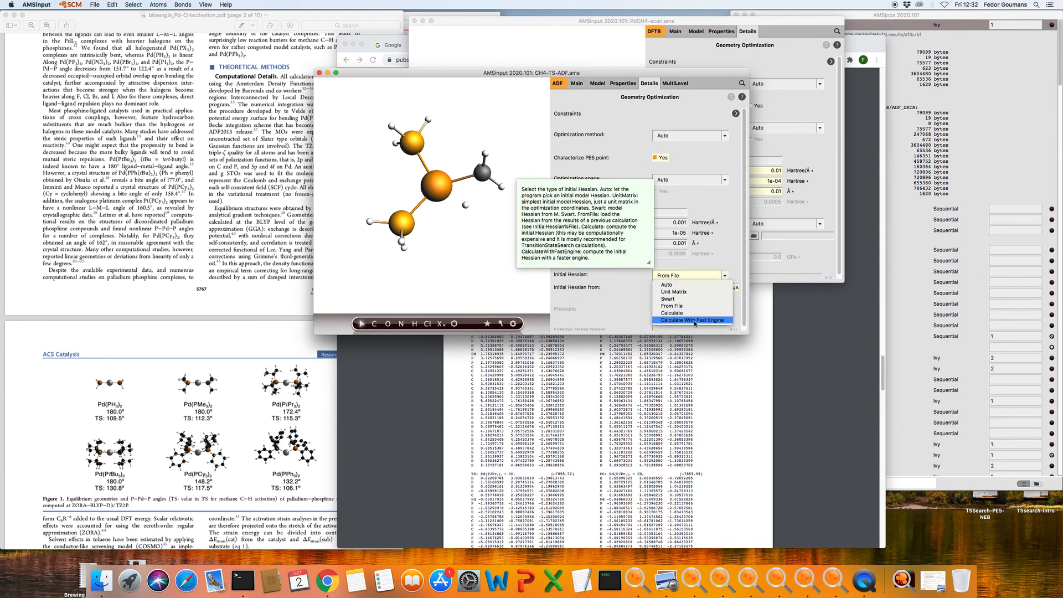
{"action": "left_click", "coordinate": [692, 320]}
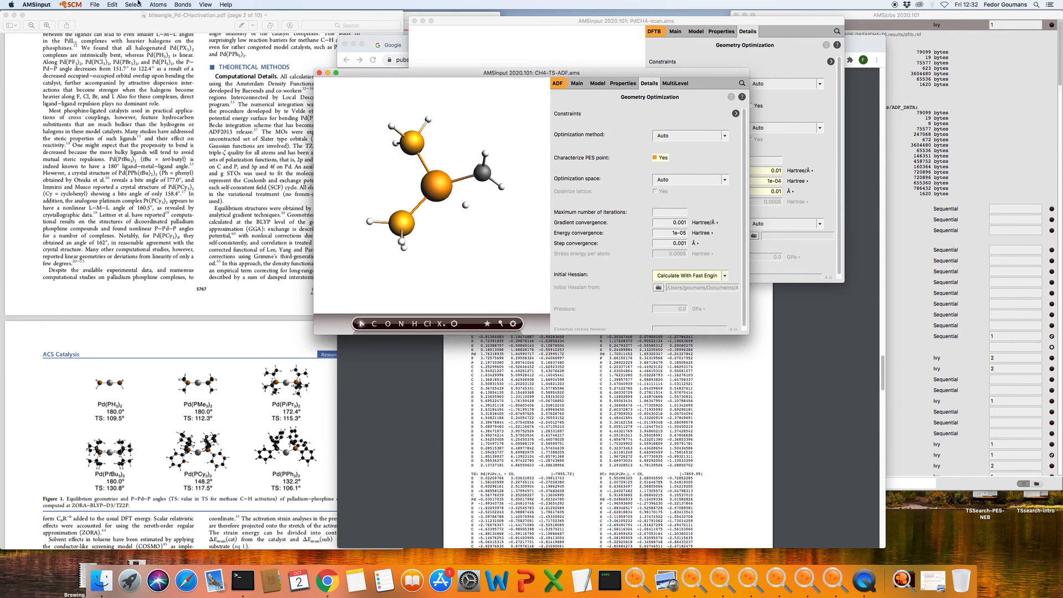
{"action": "left_click", "coordinate": [97, 5]}
Save the input as CH4-TS-ADF-fromcoords.ams and switch to the AMSjobs list
{"action": "left_click", "coordinate": [111, 70]}
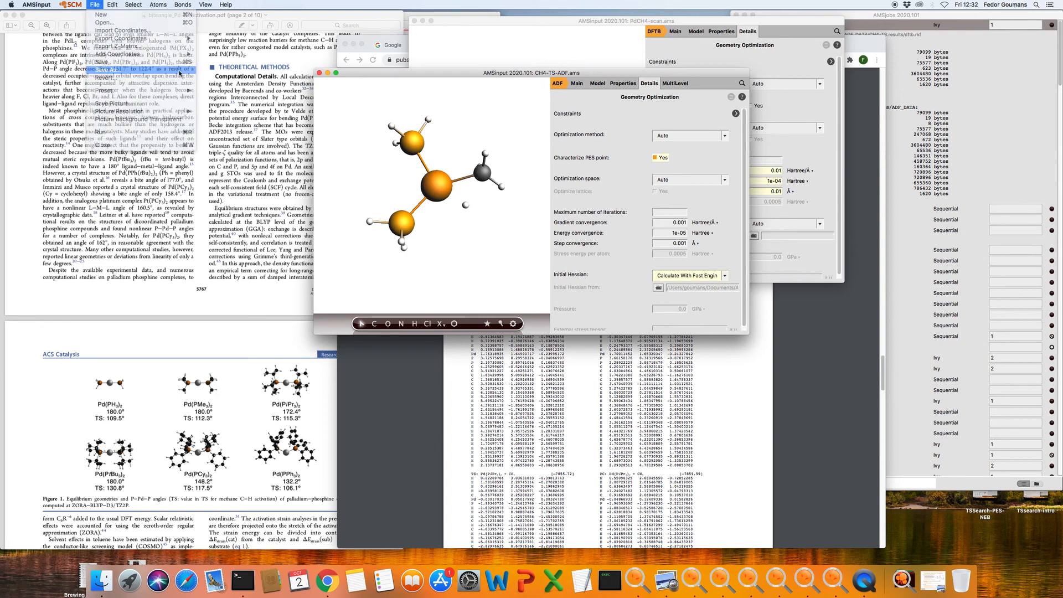
{"action": "left_click", "coordinate": [517, 147]}
{"action": "type", "text": "-fromcoord"}
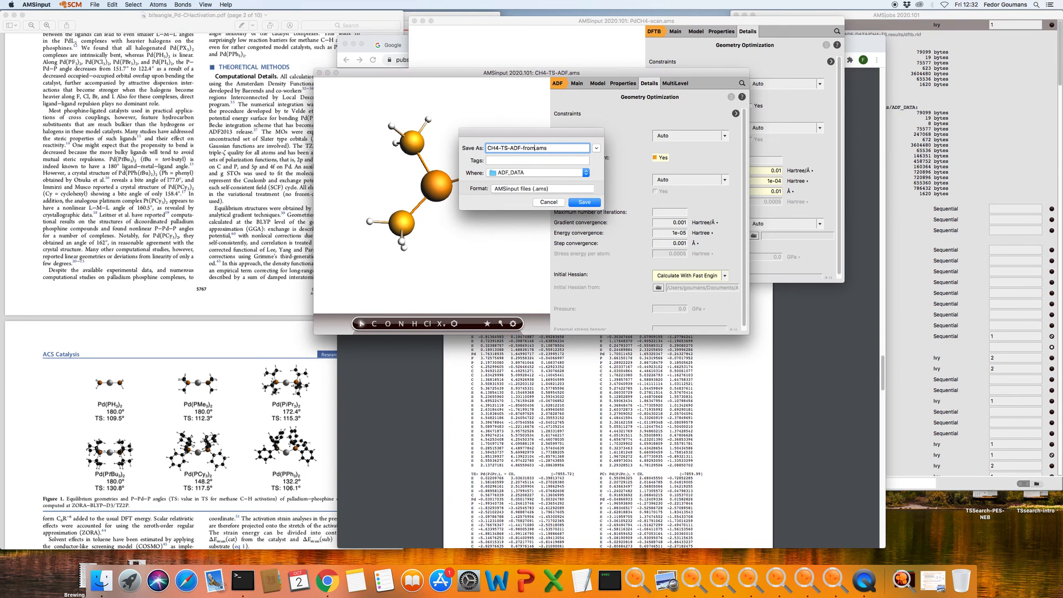
{"action": "type", "text": "s"}
{"action": "left_click", "coordinate": [586, 202]}
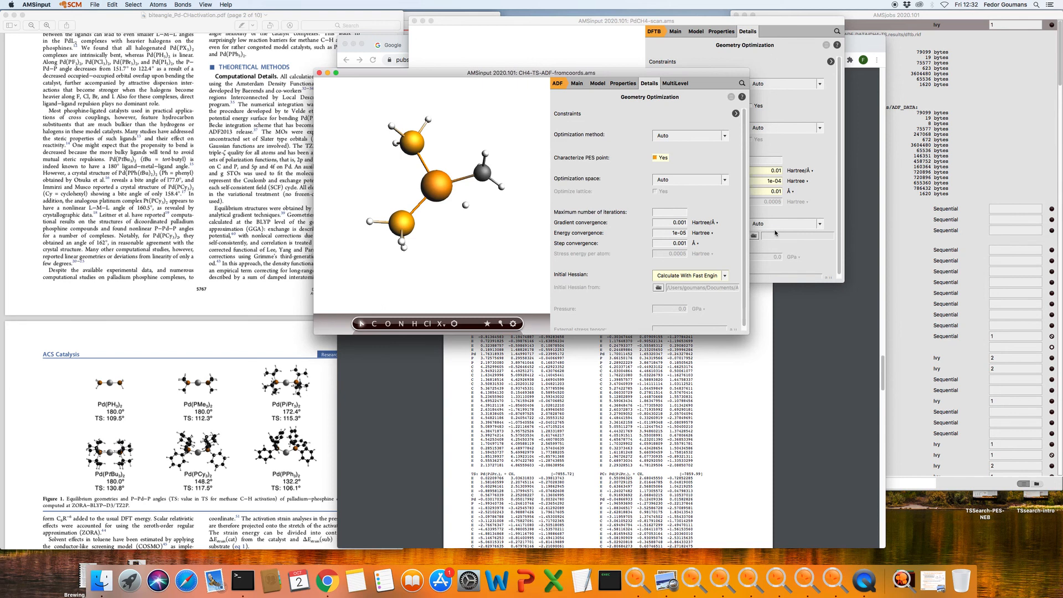
{"action": "left_click", "coordinate": [936, 14]}
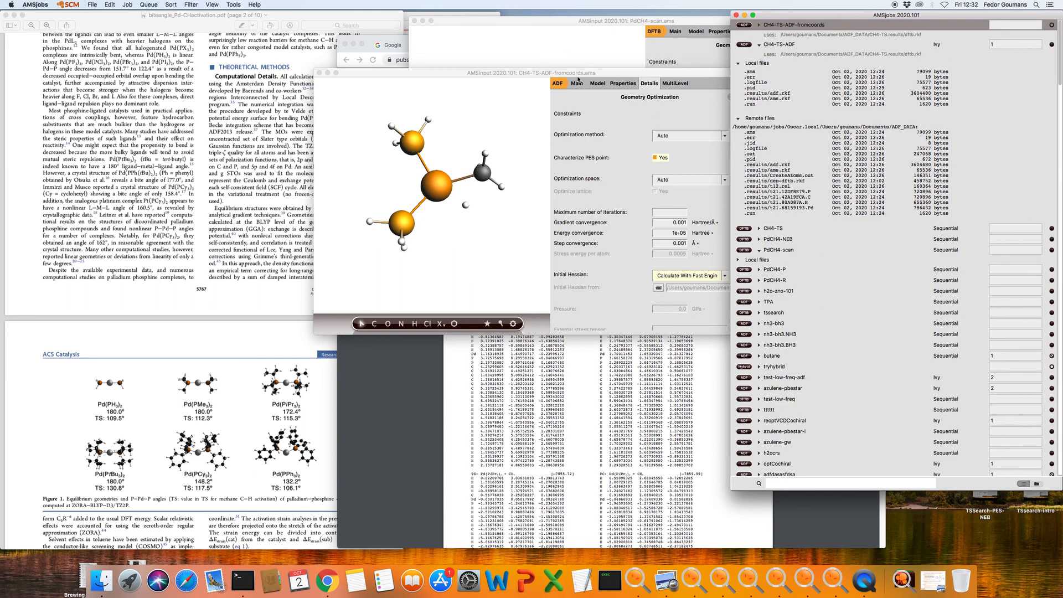
Assign CH4-TS-ADF-fromcoords to the Ivy queue and open the Job menu to run it
{"action": "left_click", "coordinate": [136, 4]}
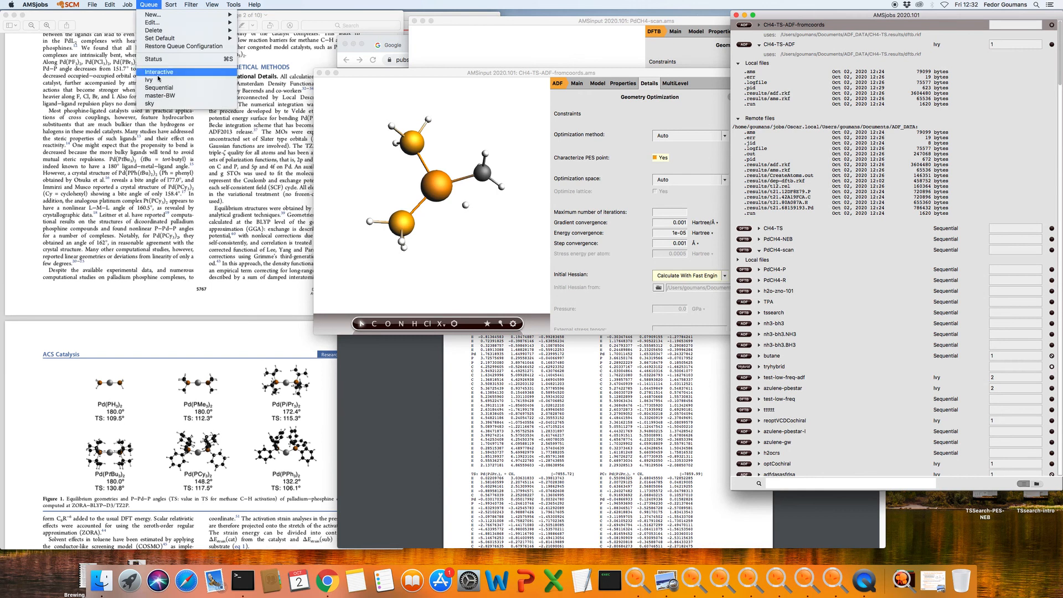
{"action": "left_click", "coordinate": [146, 23]}
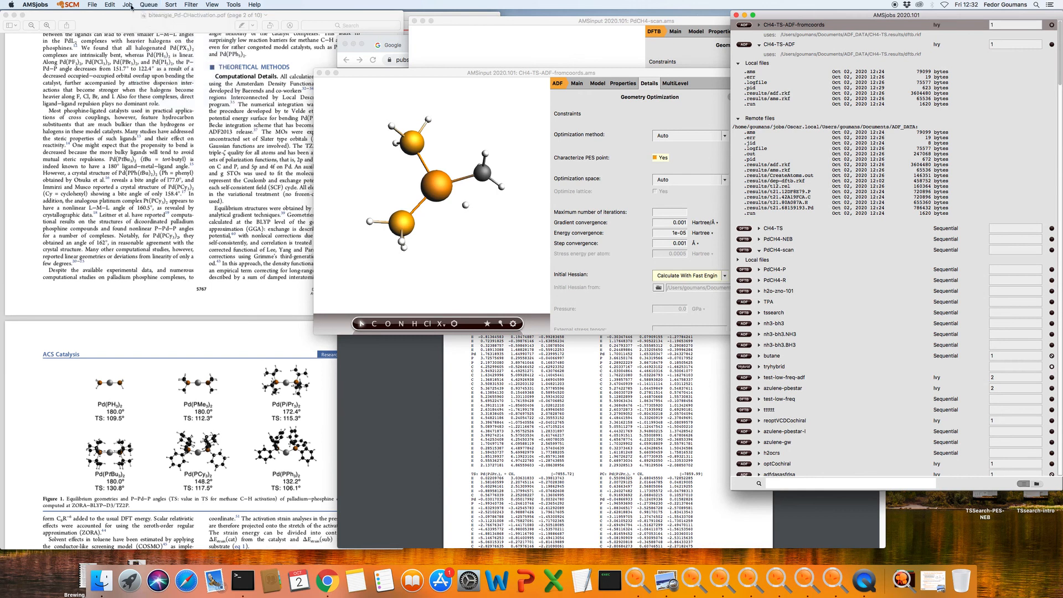
{"action": "left_click", "coordinate": [129, 5]}
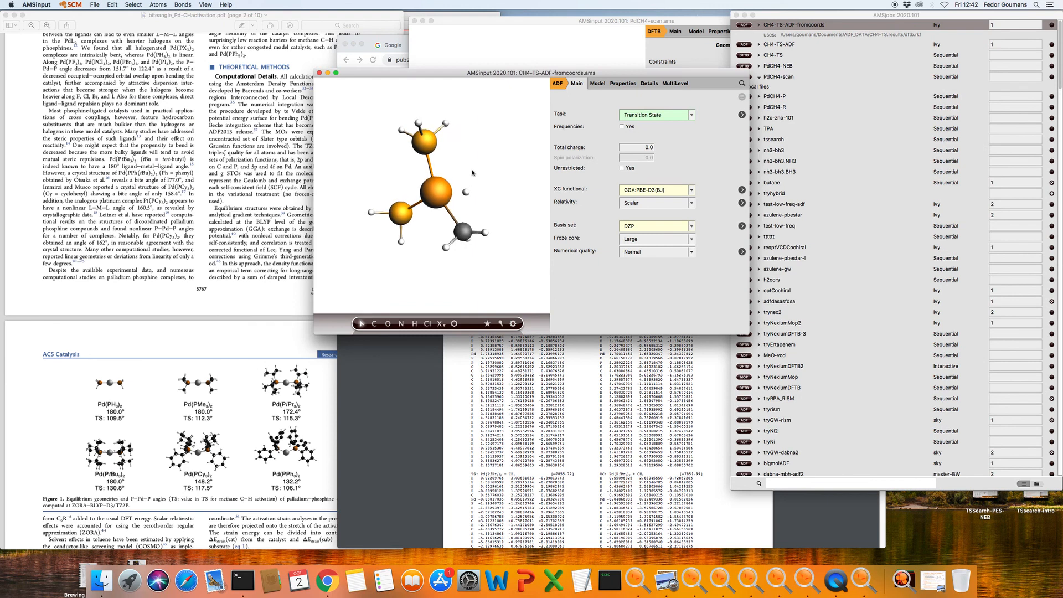
{"action": "left_click_drag", "start_coordinate": [472, 173], "coordinate": [521, 160]}
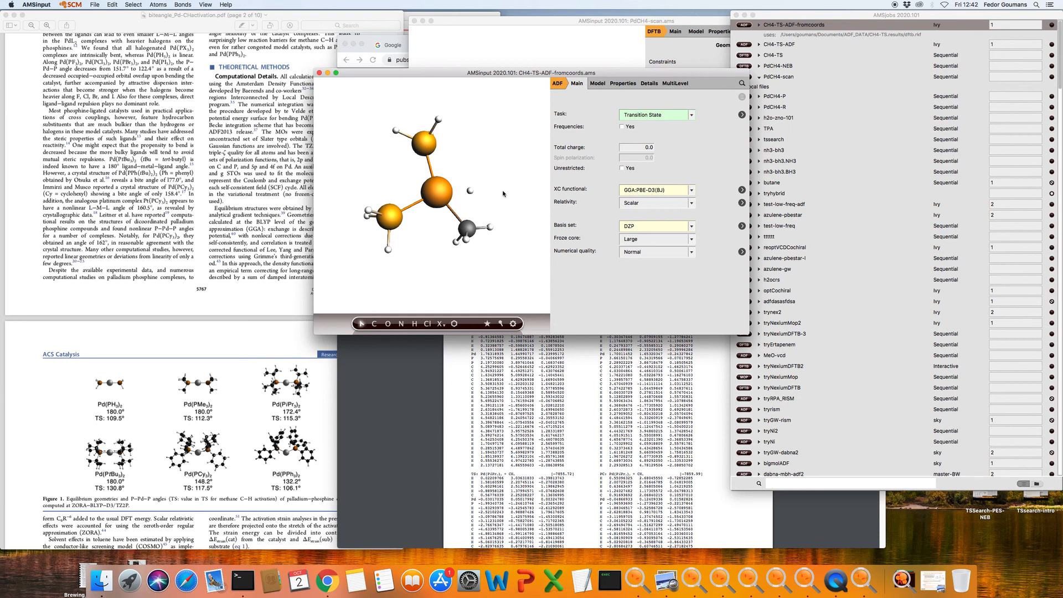
Replace hydrogen H(11) on the Pd–CH4 complex with a methyl group
{"action": "mouse_move", "coordinate": [504, 176]}
{"action": "left_mouse_down"}
{"action": "mouse_move", "coordinate": [473, 182]}
{"action": "mouse_move", "coordinate": [490, 185]}
{"action": "left_mouse_up"}
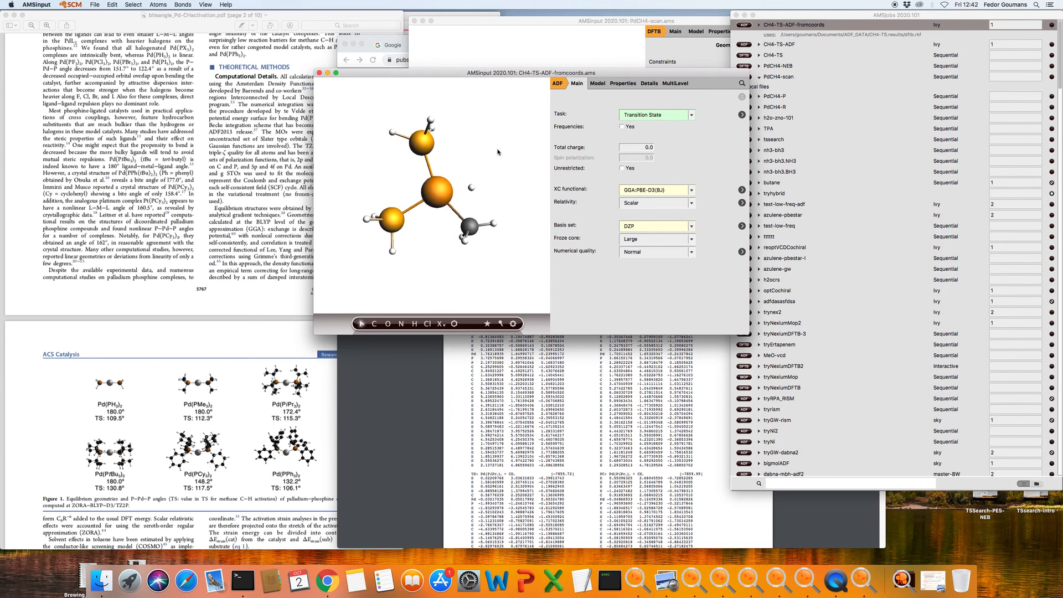
{"action": "left_click_drag", "start_coordinate": [502, 177], "coordinate": [526, 159]}
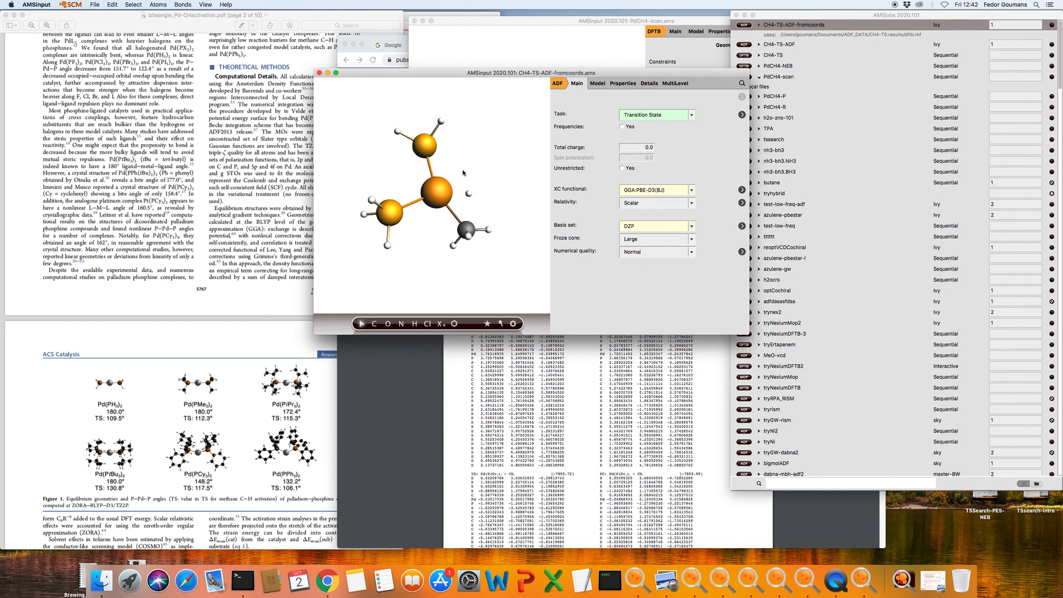
{"action": "right_click", "coordinate": [442, 121]}
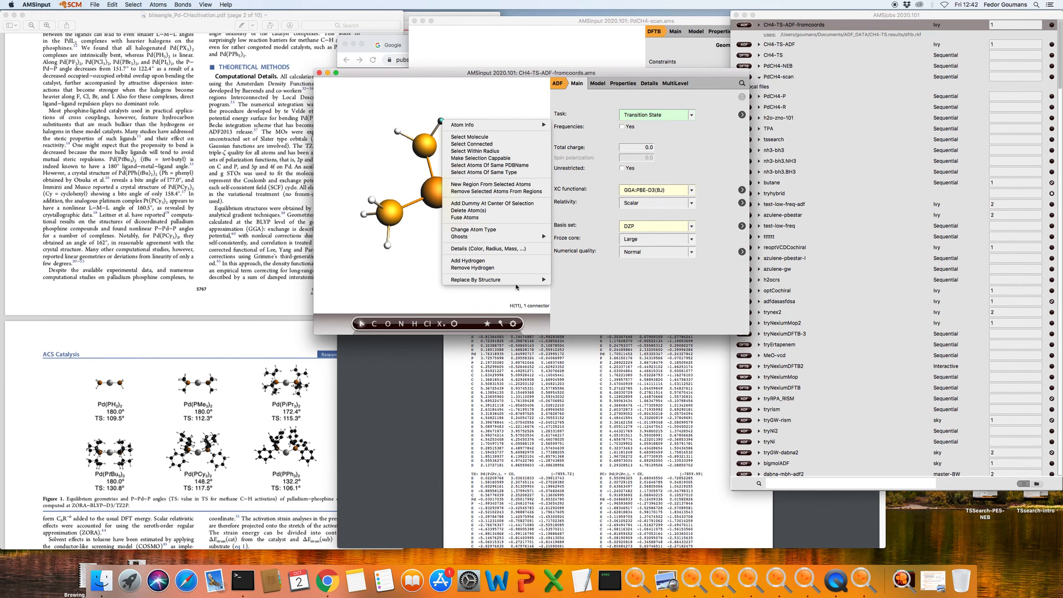
{"action": "mouse_move", "coordinate": [540, 280]}
{"action": "mouse_move", "coordinate": [590, 281]}
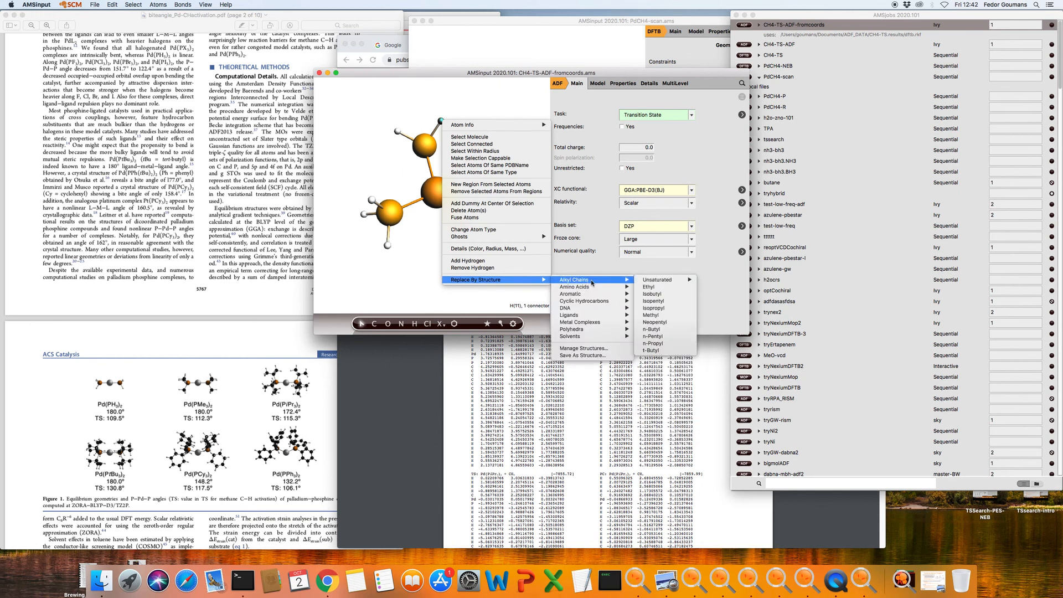
{"action": "left_click", "coordinate": [661, 315]}
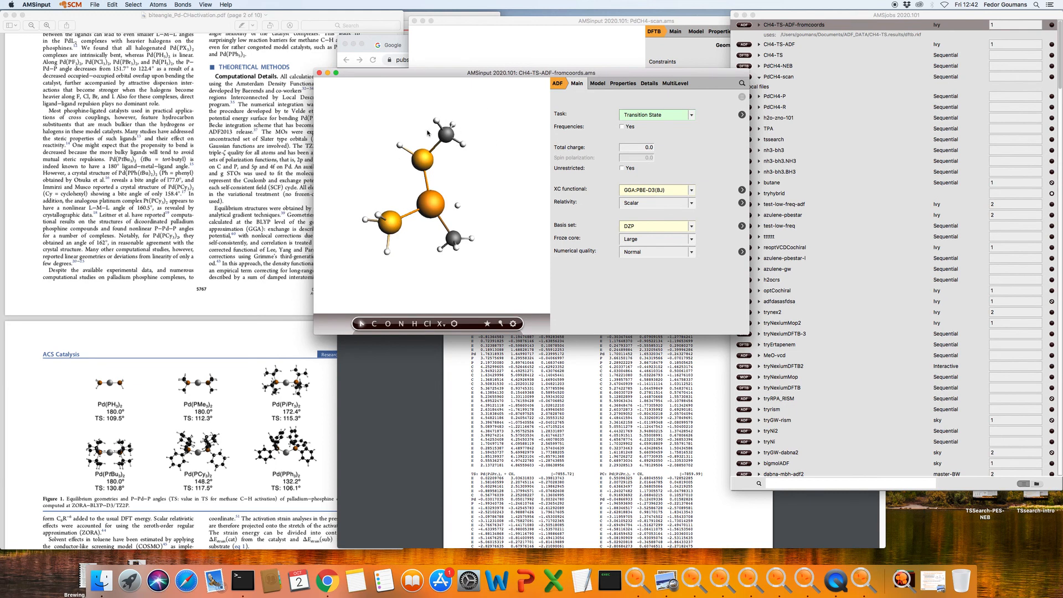
Box-select the upper atoms and start a quick DFTB pre-optimization of the geometry
{"action": "left_click_drag", "start_coordinate": [385, 110], "coordinate": [478, 179]}
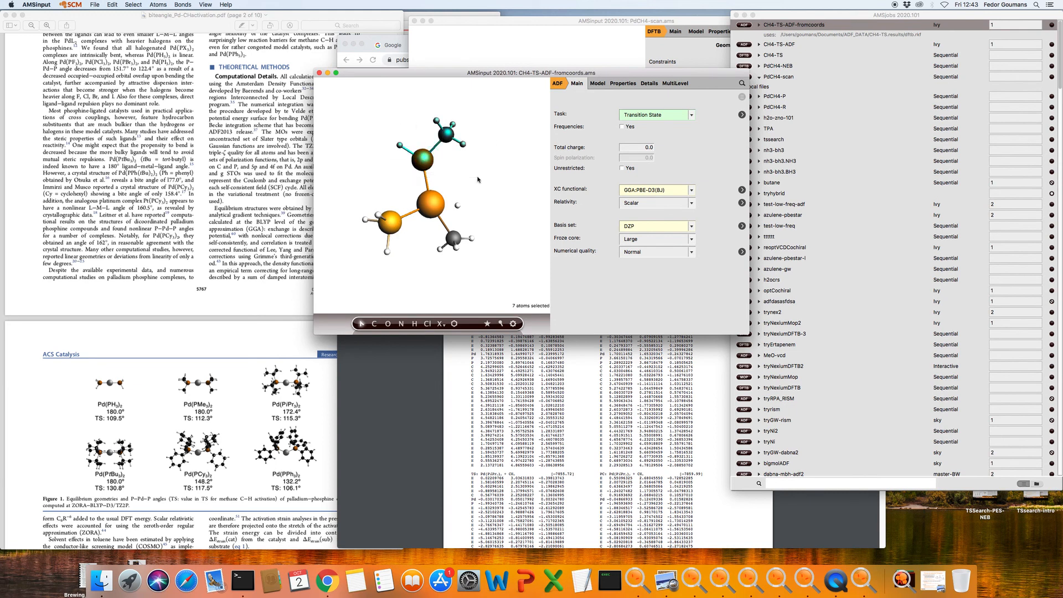
{"action": "left_click", "coordinate": [513, 324]}
{"action": "left_click", "coordinate": [521, 310]}
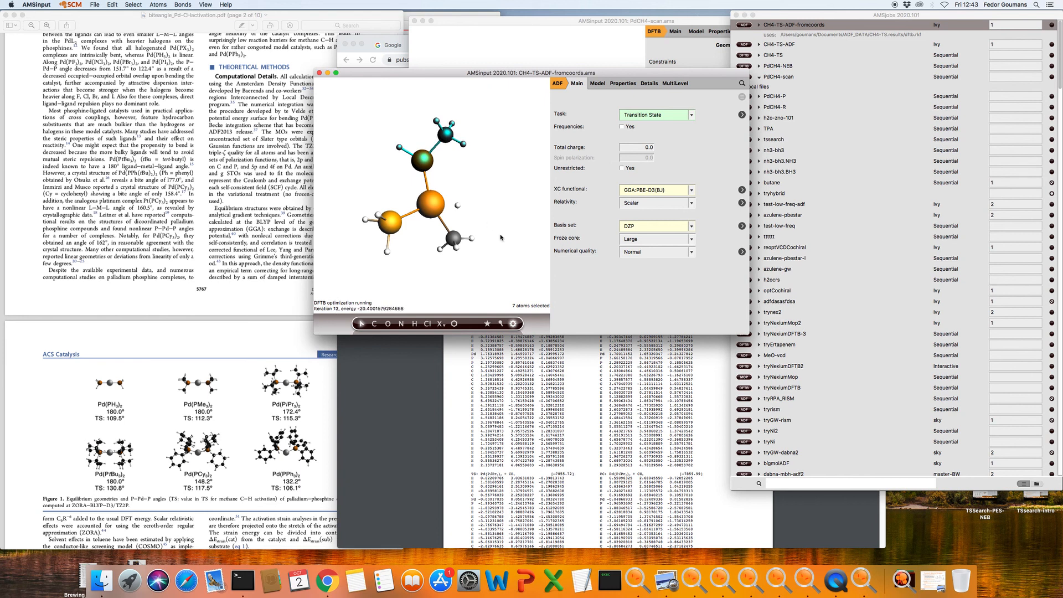
{"action": "left_click", "coordinate": [113, 5]}
{"action": "mouse_move", "coordinate": [134, 5]}
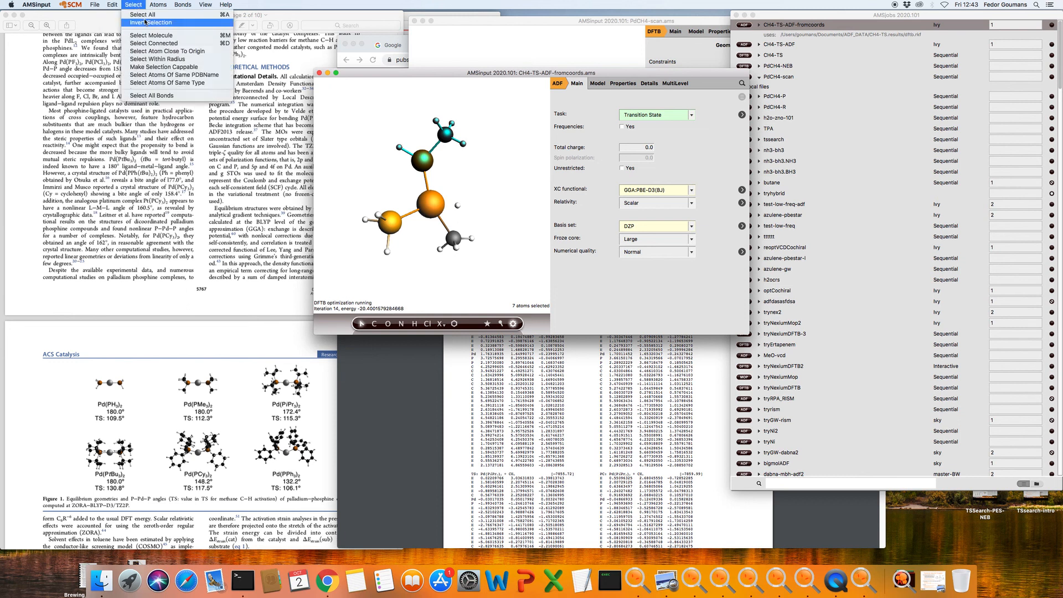
Stop the DFTB pre-optimization after iteration 40 and show the Transition State Search settings
{"action": "left_click", "coordinate": [145, 22]}
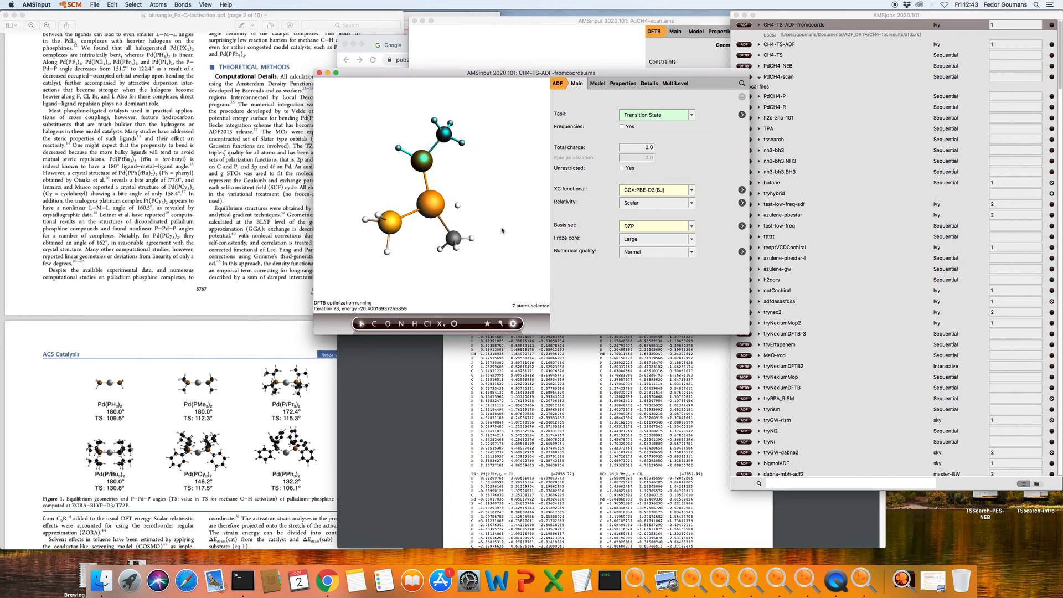
{"action": "left_click_drag", "start_coordinate": [524, 174], "coordinate": [435, 289]}
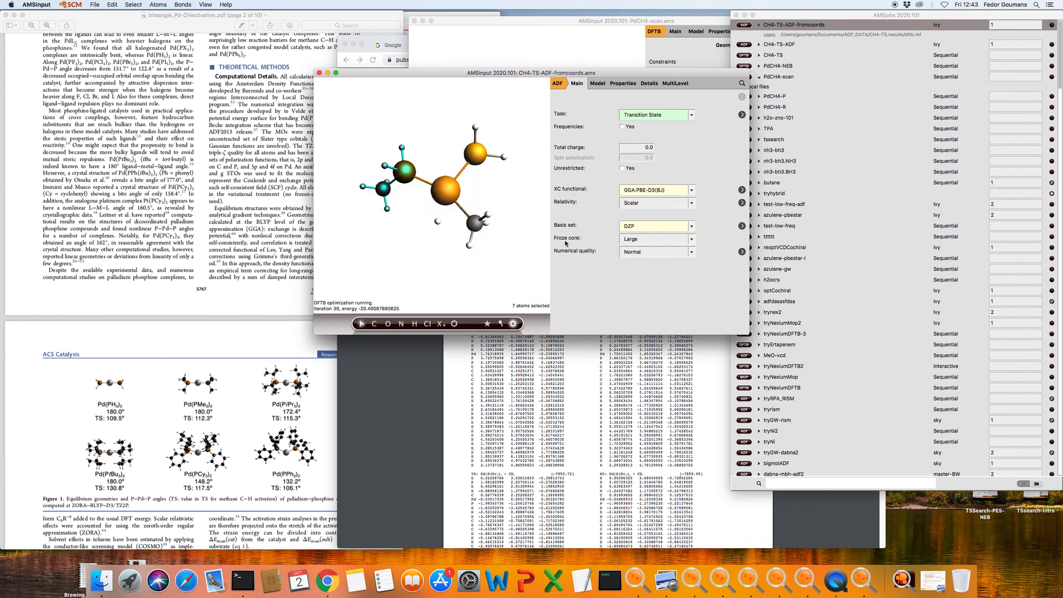
{"action": "left_click", "coordinate": [514, 327]}
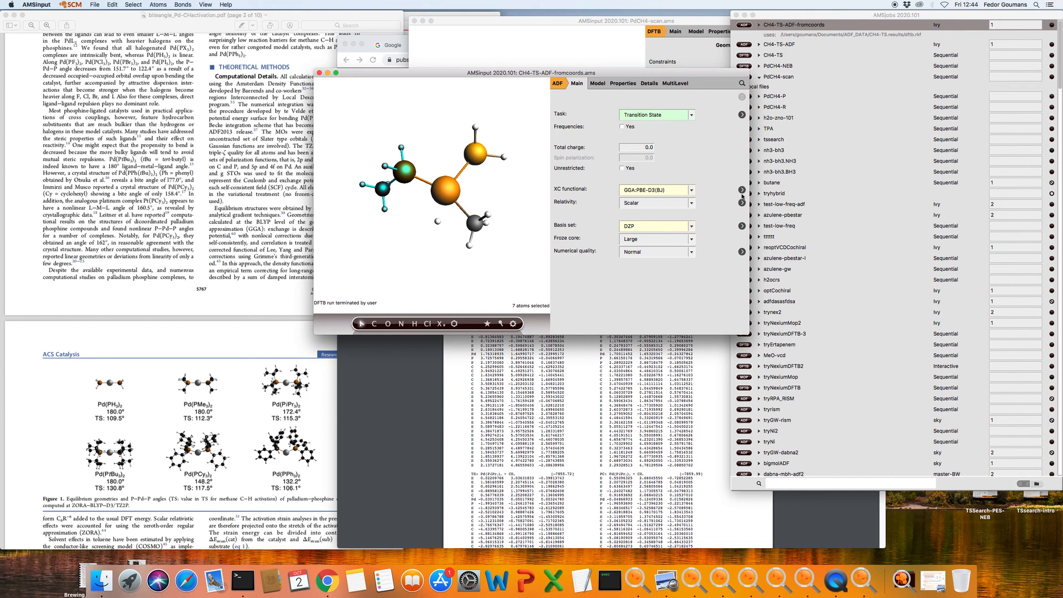
{"action": "left_click", "coordinate": [742, 116]}
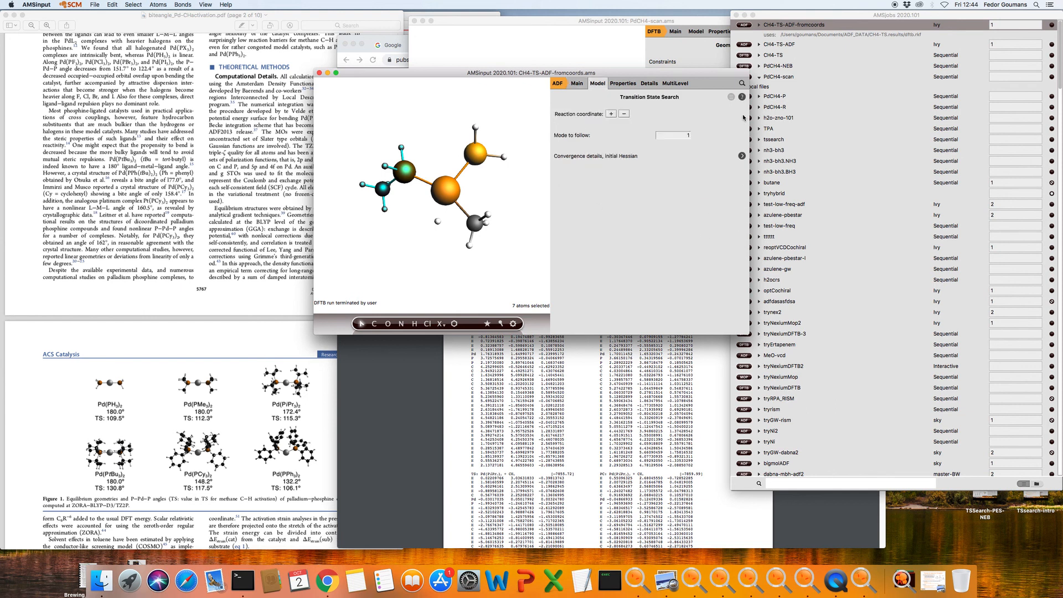
Save the input as CH4-TS-ADF-ligandmodification.ams, replacing 'fromcoords' with 'ligandmodification'
{"action": "left_click", "coordinate": [741, 157]}
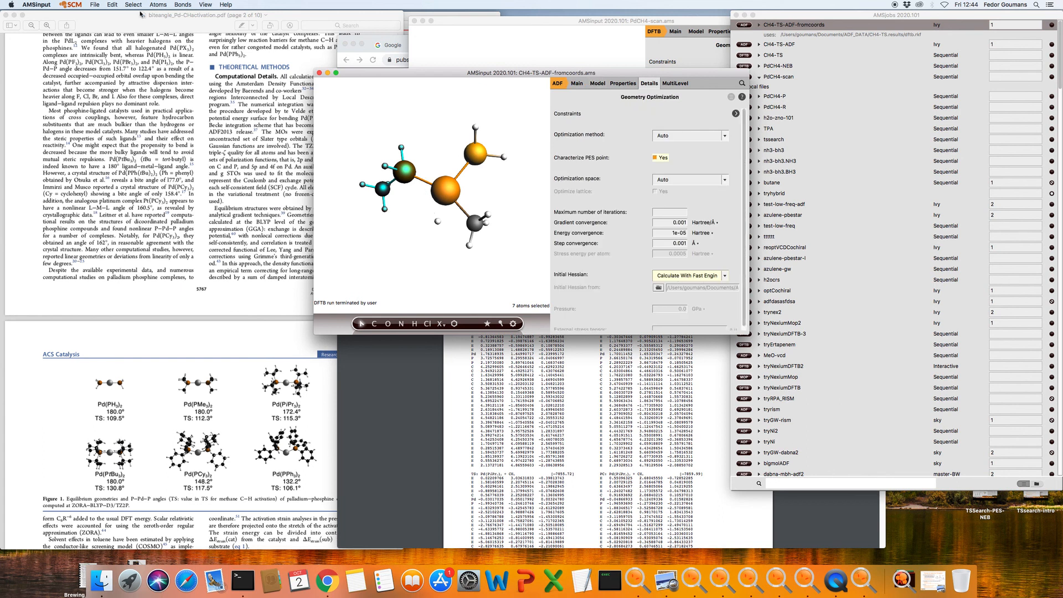
{"action": "left_click", "coordinate": [93, 6]}
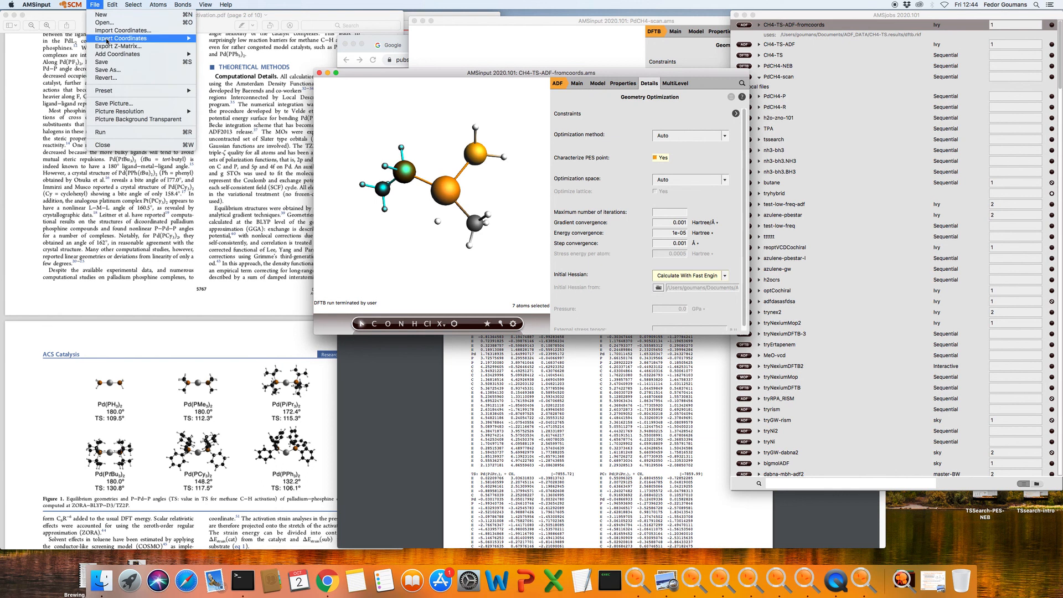
{"action": "left_click", "coordinate": [123, 68]}
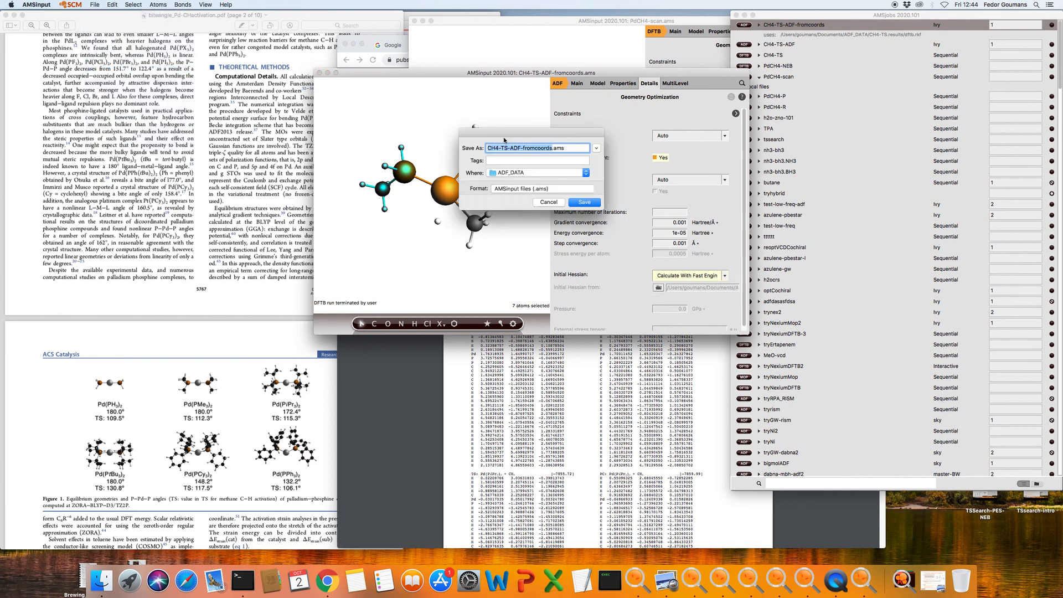
{"action": "left_click", "coordinate": [508, 148]}
{"action": "left_click_drag", "start_coordinate": [522, 148], "coordinate": [552, 148]}
{"action": "type", "text": "ligandmodification"}
{"action": "left_click", "coordinate": [581, 206]}
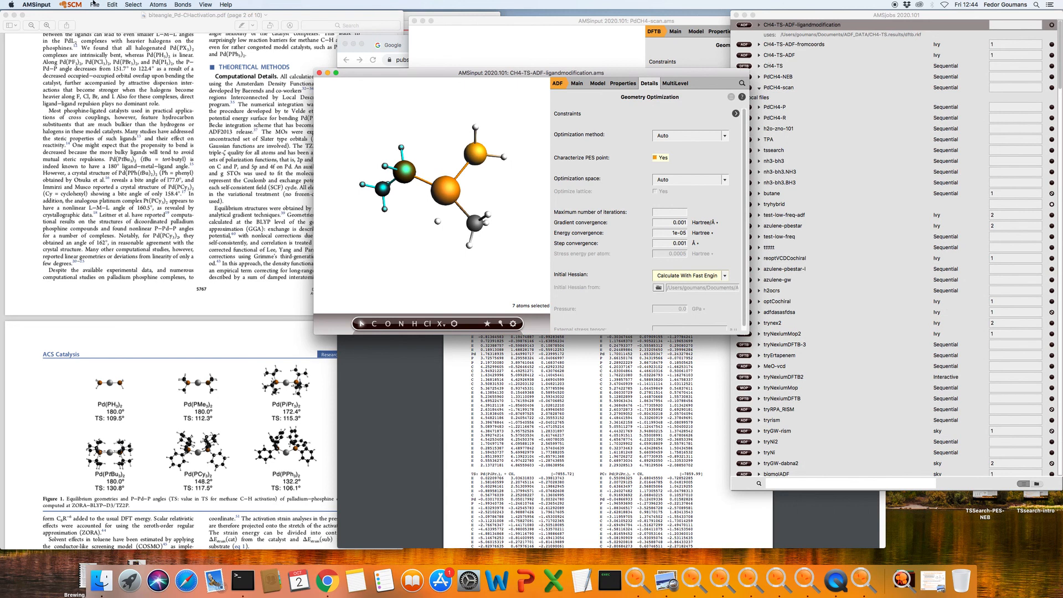
{"action": "left_click", "coordinate": [72, 5]}
{"action": "left_click", "coordinate": [232, 7]}
Run the CH4-TS-ADF-ligandmodification job on the Ivy queue
{"action": "key", "text": "super+Tab"}
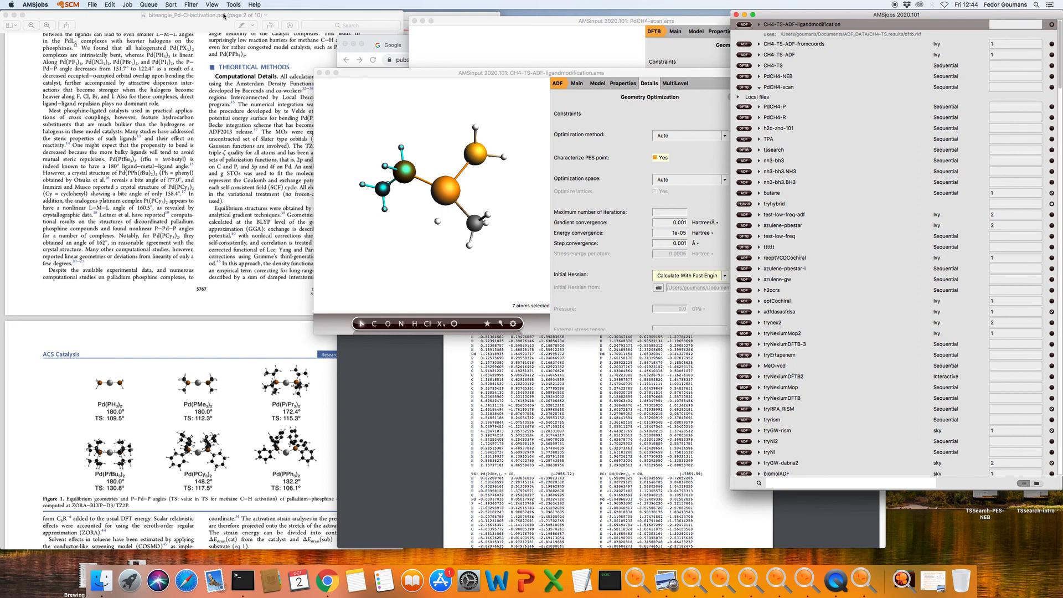
{"action": "left_click", "coordinate": [143, 4]}
{"action": "left_click", "coordinate": [163, 81]}
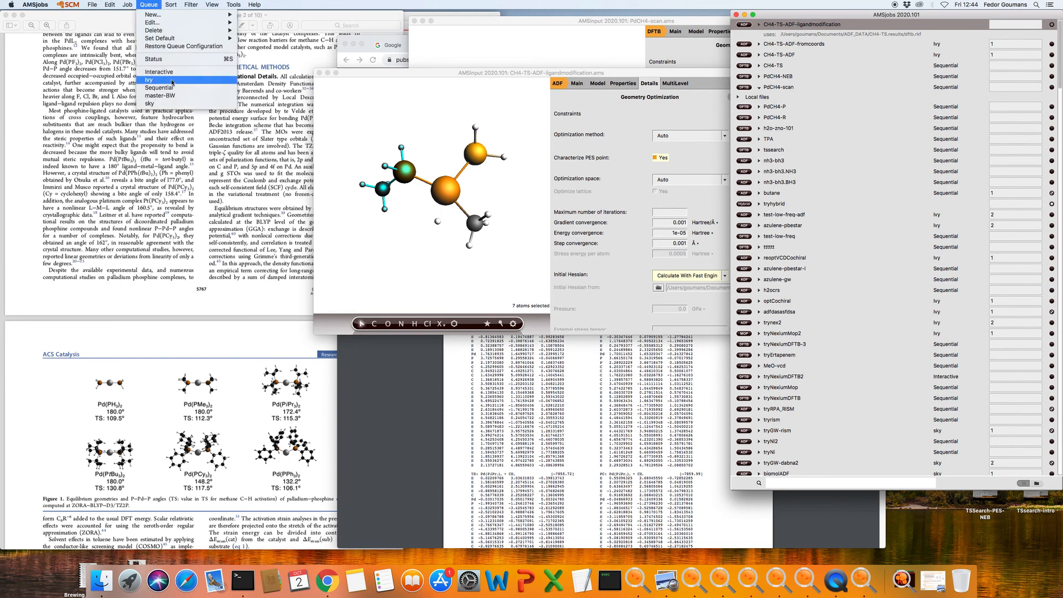
{"action": "left_click", "coordinate": [127, 5]}
{"action": "left_click", "coordinate": [134, 16]}
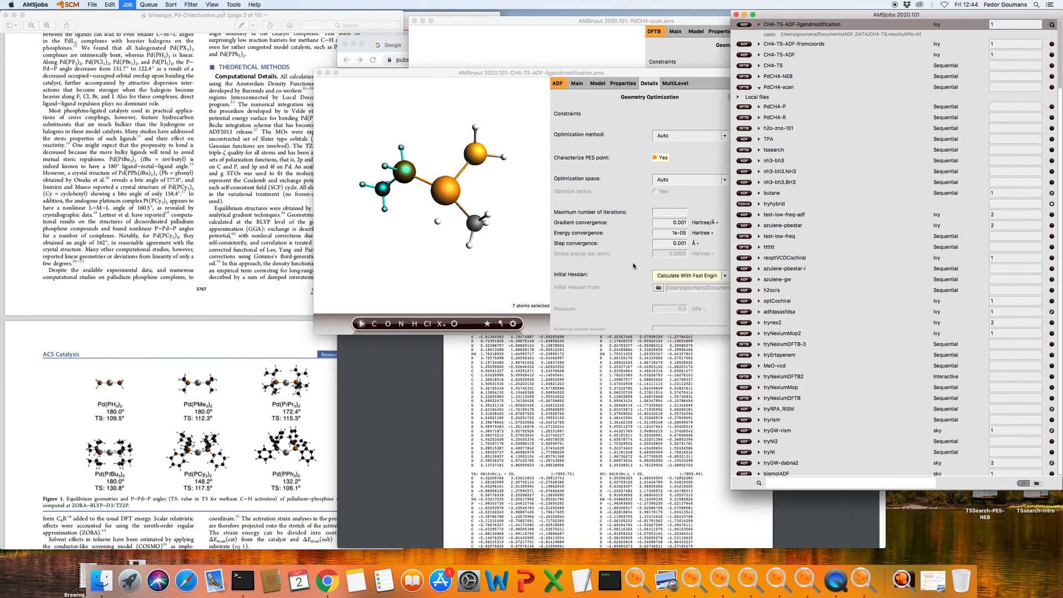
Open the job's optimization results in AMSmovie
{"action": "left_click", "coordinate": [518, 155]}
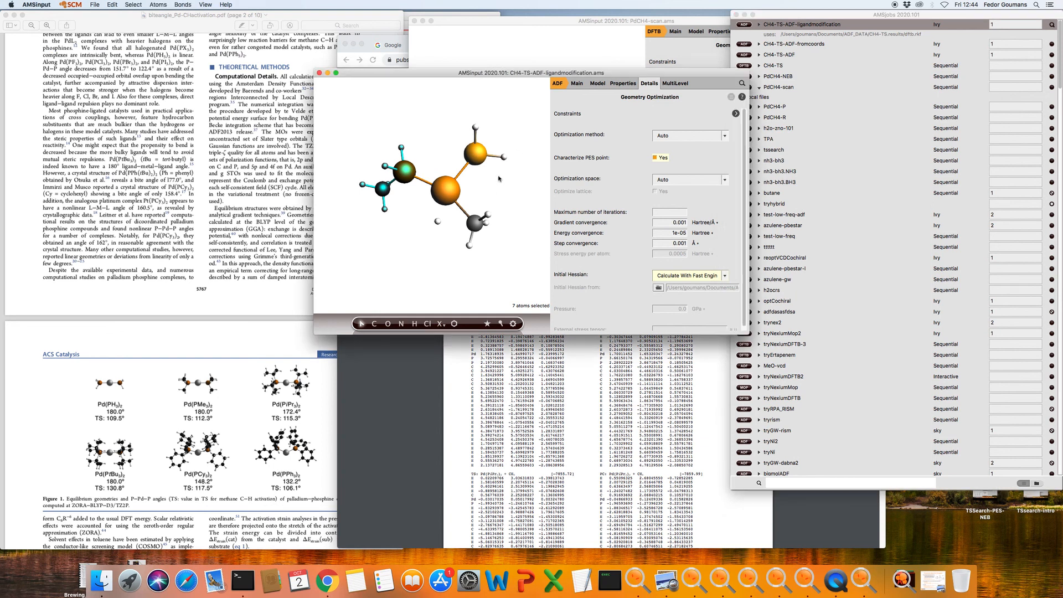
{"action": "left_click_drag", "start_coordinate": [511, 176], "coordinate": [519, 206]}
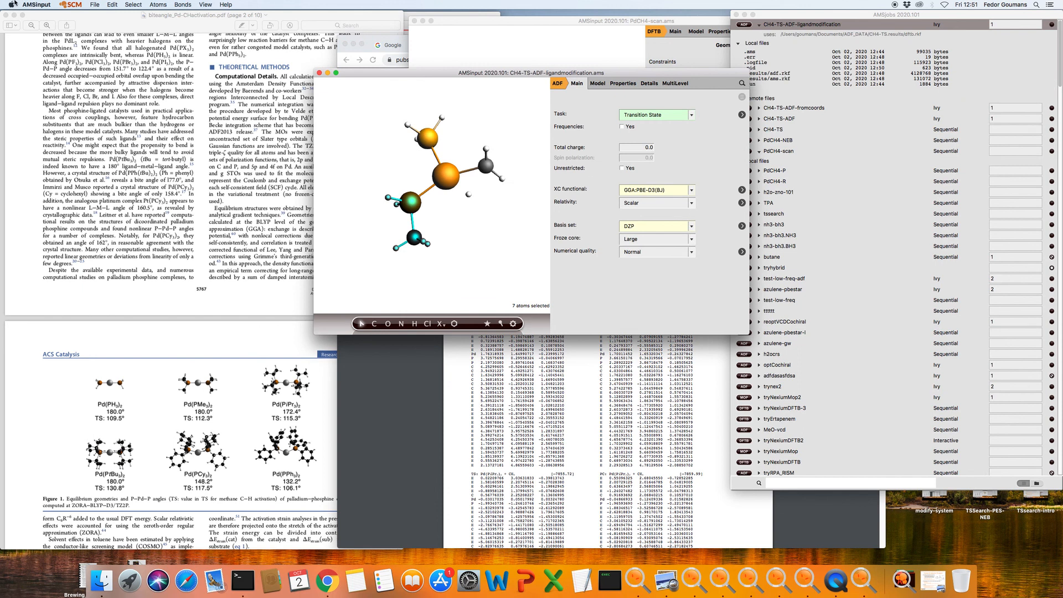
{"action": "left_click", "coordinate": [86, 7]}
{"action": "left_click", "coordinate": [84, 45]}
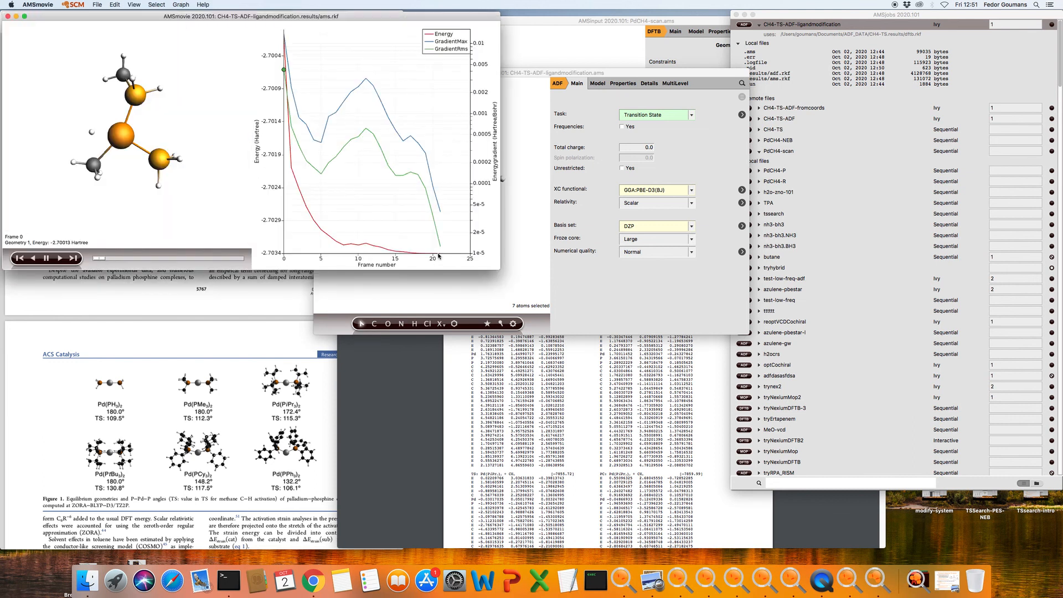
Advance the movie to final frame 20 at -2.70340 Hartree, then return to AMSinput
{"action": "left_click_drag", "start_coordinate": [100, 259], "coordinate": [179, 272]}
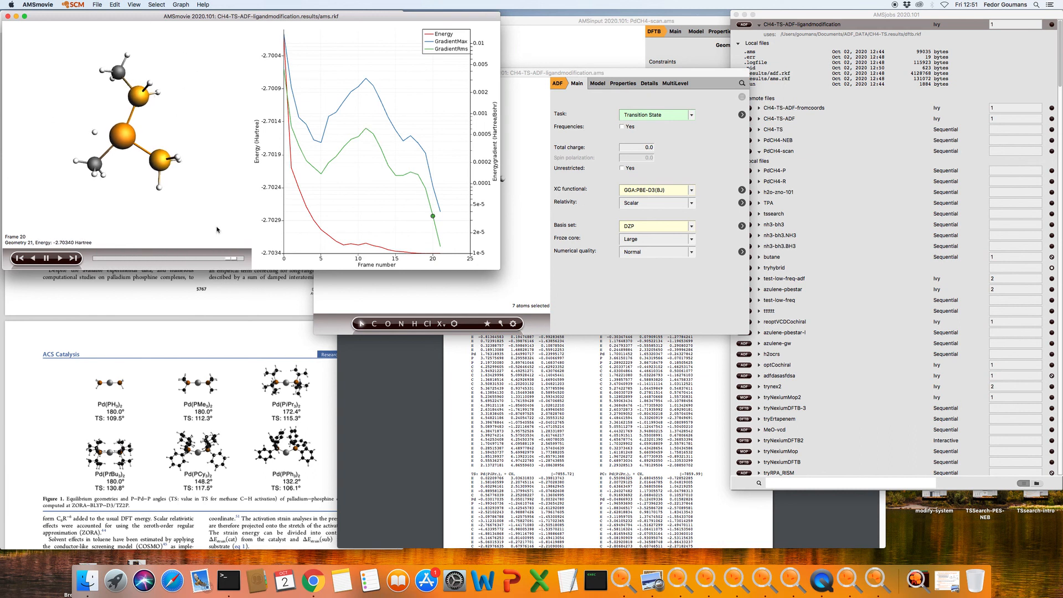
{"action": "left_click", "coordinate": [530, 273]}
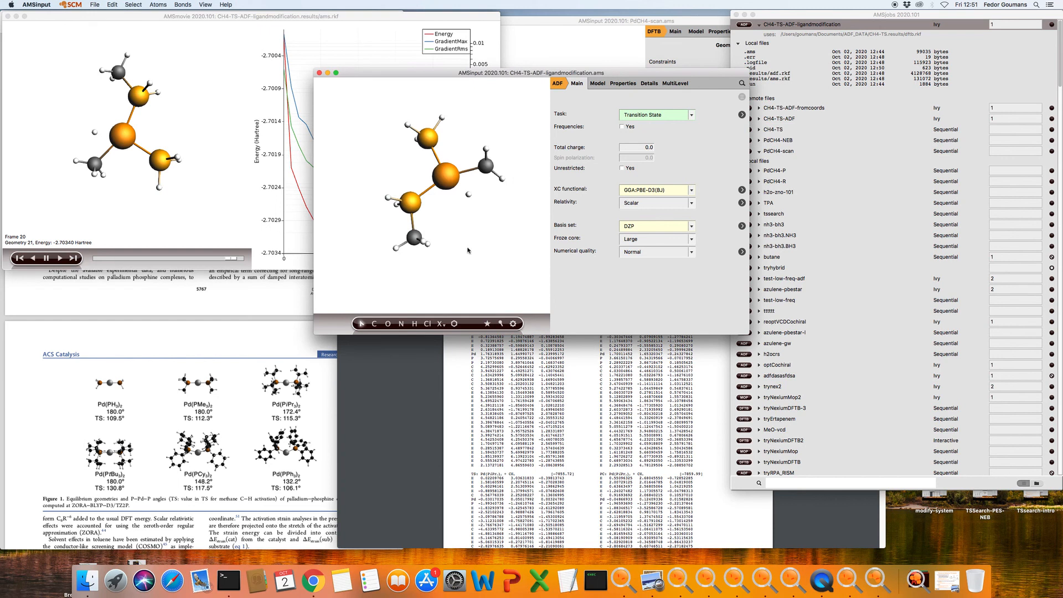
Keep the Transition State task, show Geometry Constraints and PES Scan, and invert the seven-atom selection
{"action": "left_click_drag", "start_coordinate": [363, 187], "coordinate": [439, 266]}
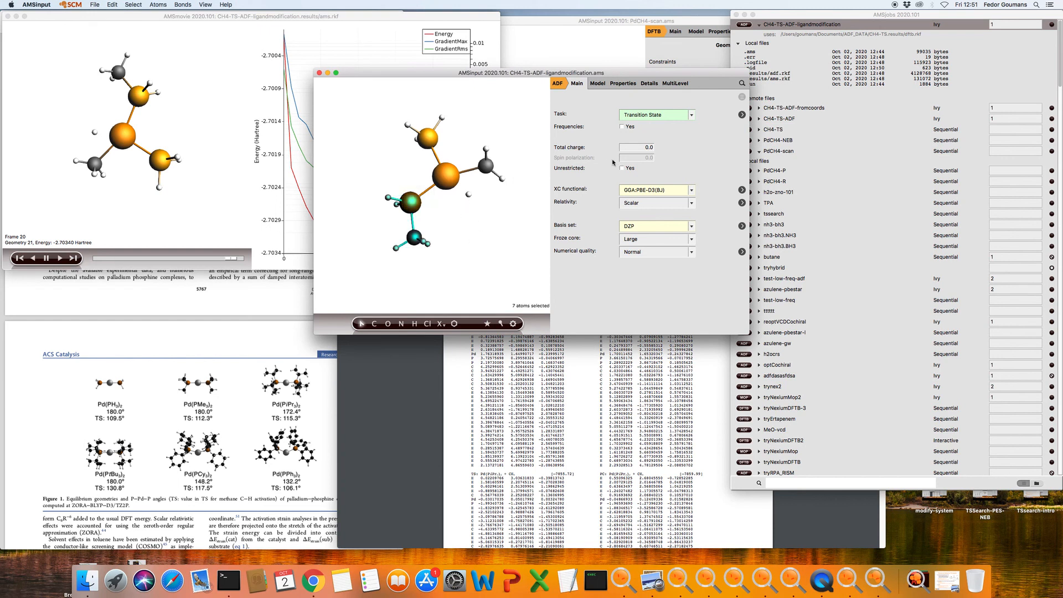
{"action": "left_click", "coordinate": [658, 120]}
{"action": "left_click", "coordinate": [659, 121]}
{"action": "left_click", "coordinate": [599, 84]}
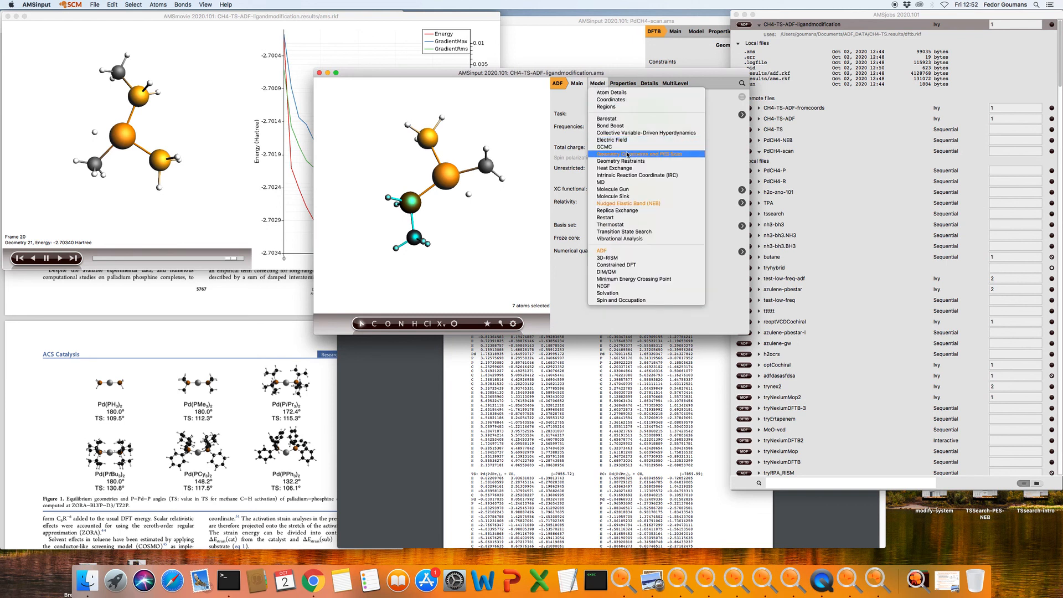
{"action": "left_click", "coordinate": [627, 154]}
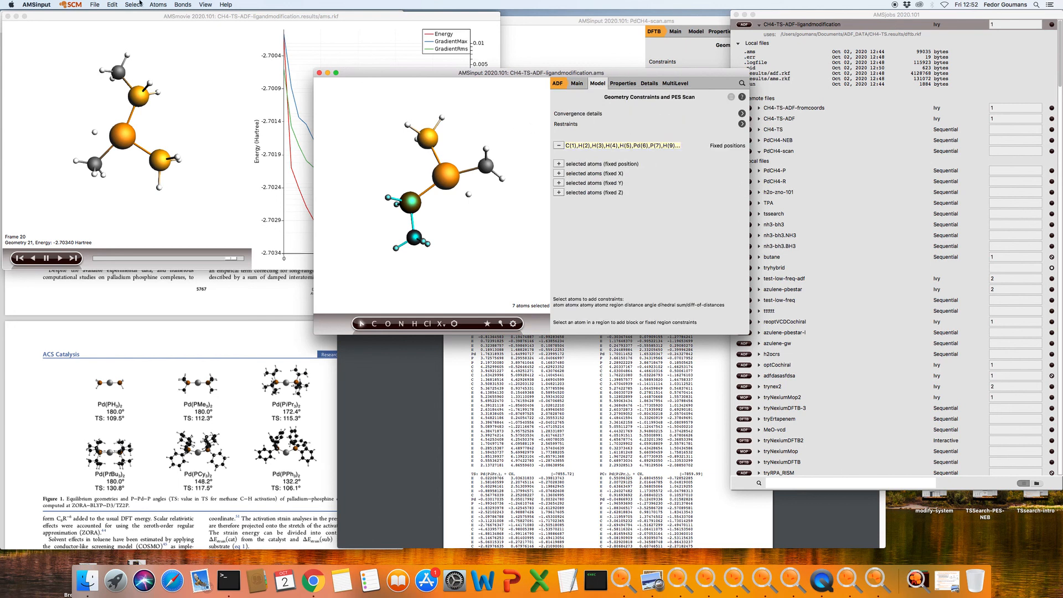
{"action": "left_click", "coordinate": [124, 5]}
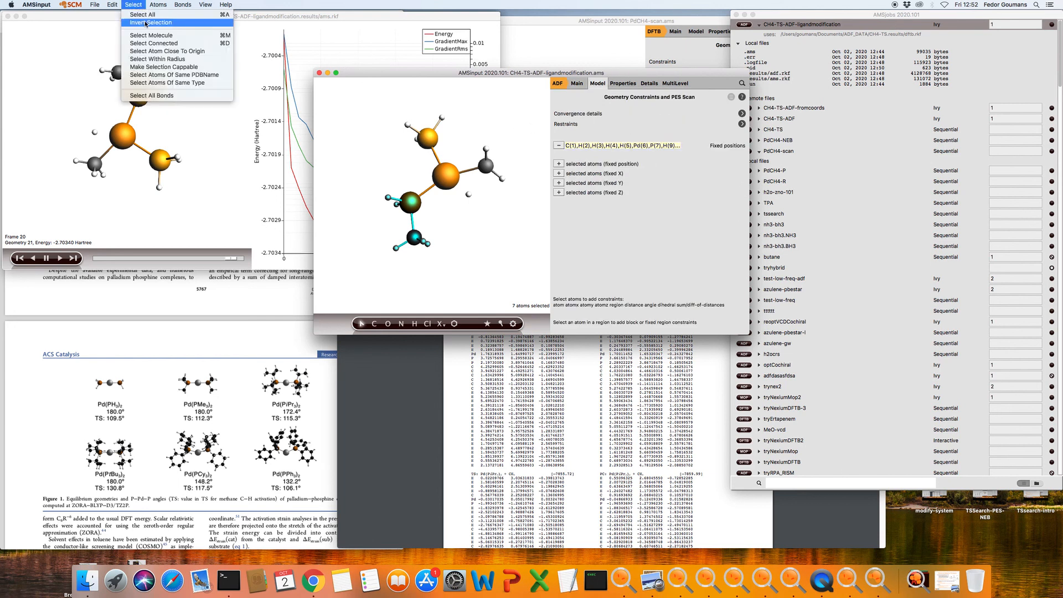
{"action": "left_click", "coordinate": [145, 24]}
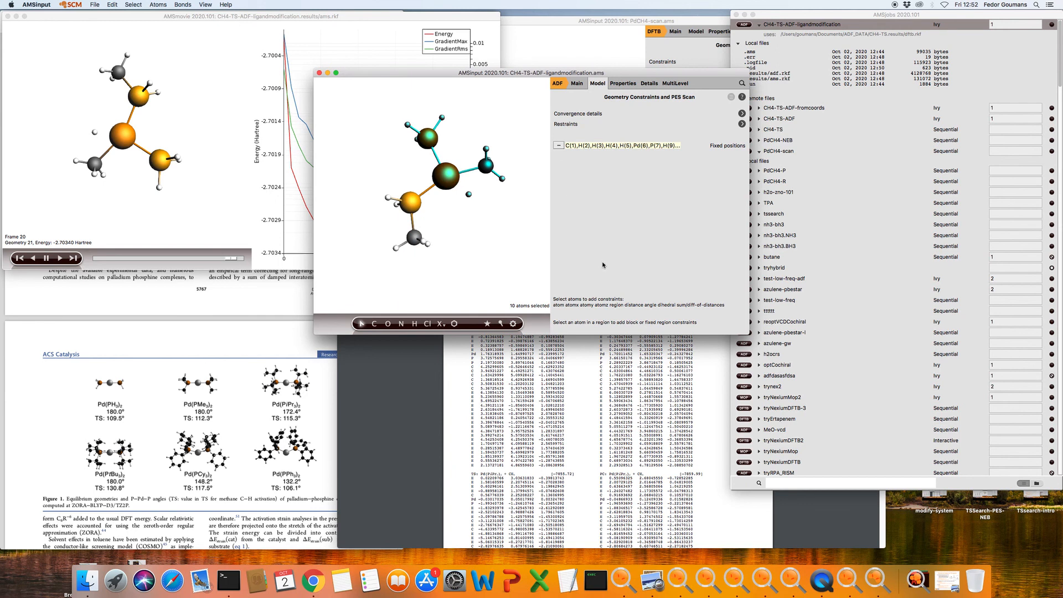
Open the ligandmodification job's .logfile from AMSjobs in AMStail
{"action": "left_click", "coordinate": [779, 18]}
{"action": "left_click", "coordinate": [763, 64]}
{"action": "double_click", "coordinate": [763, 64]}
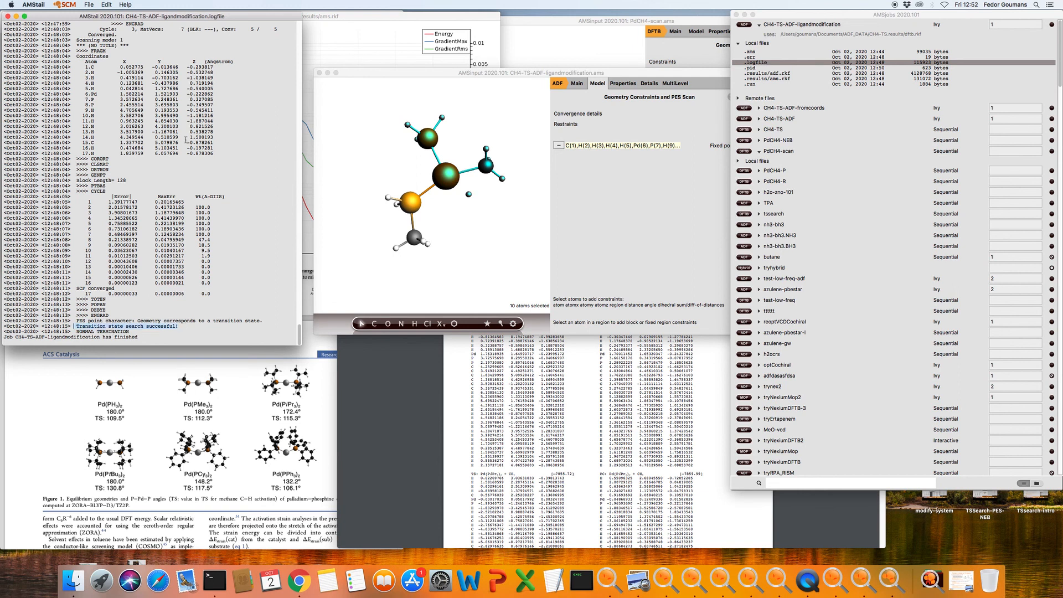
Highlight the final coordinates in the log and open the PointersTS.pdf slides in Preview
{"action": "scroll", "coordinate": [224, 204], "scroll_direction": "up", "scroll_amount": 5}
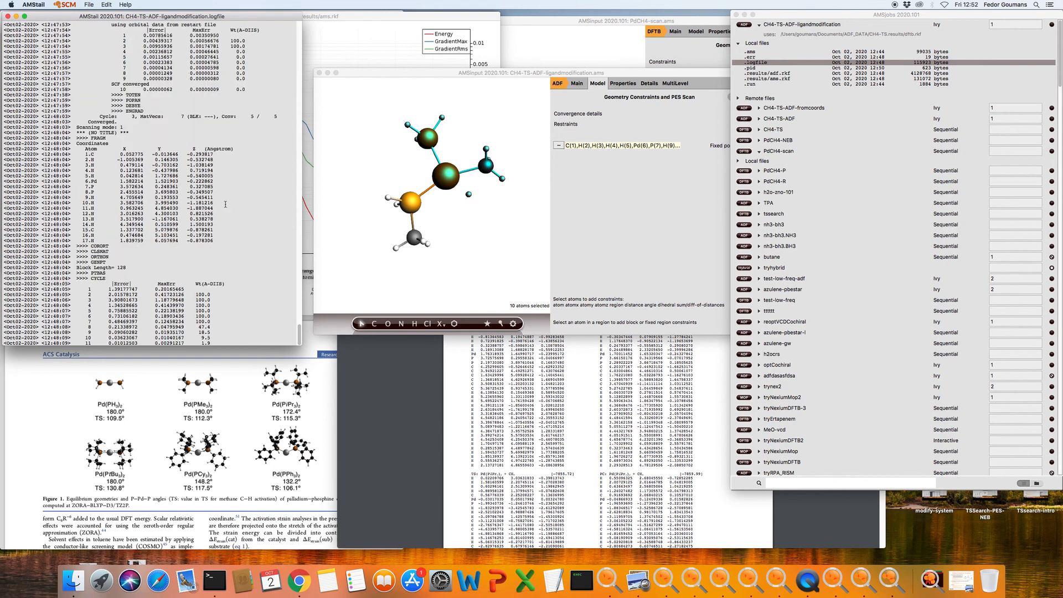
{"action": "left_click_drag", "start_coordinate": [240, 244], "coordinate": [6, 148]}
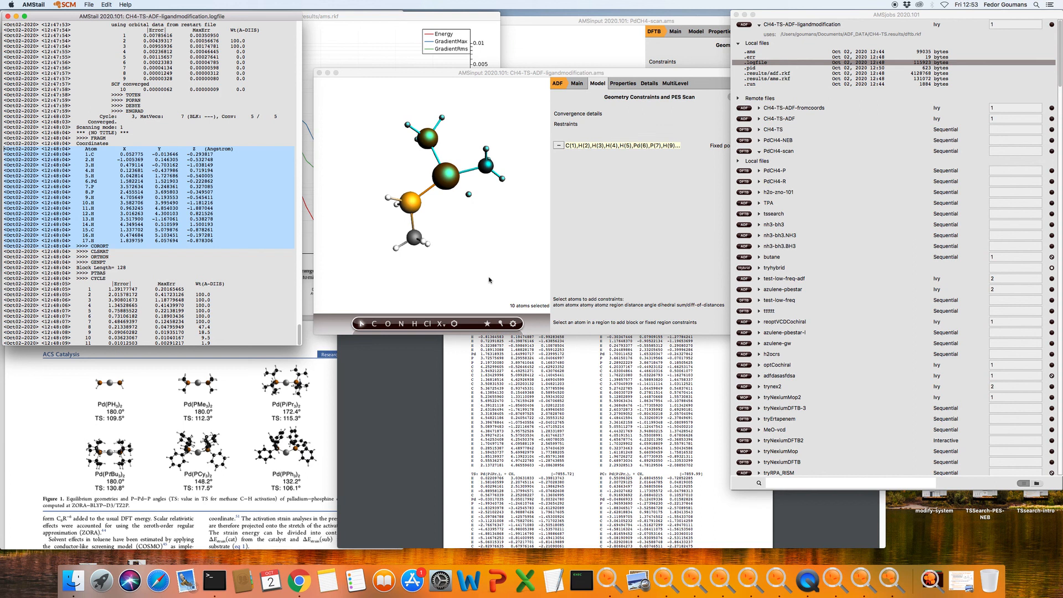
{"action": "right_click", "coordinate": [639, 580]}
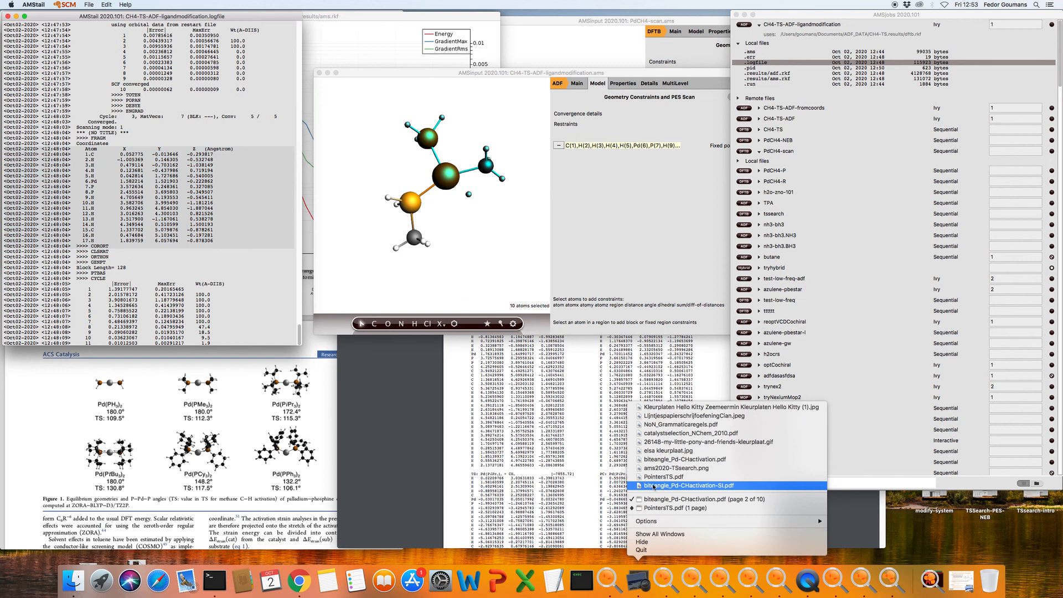
{"action": "left_click", "coordinate": [658, 478]}
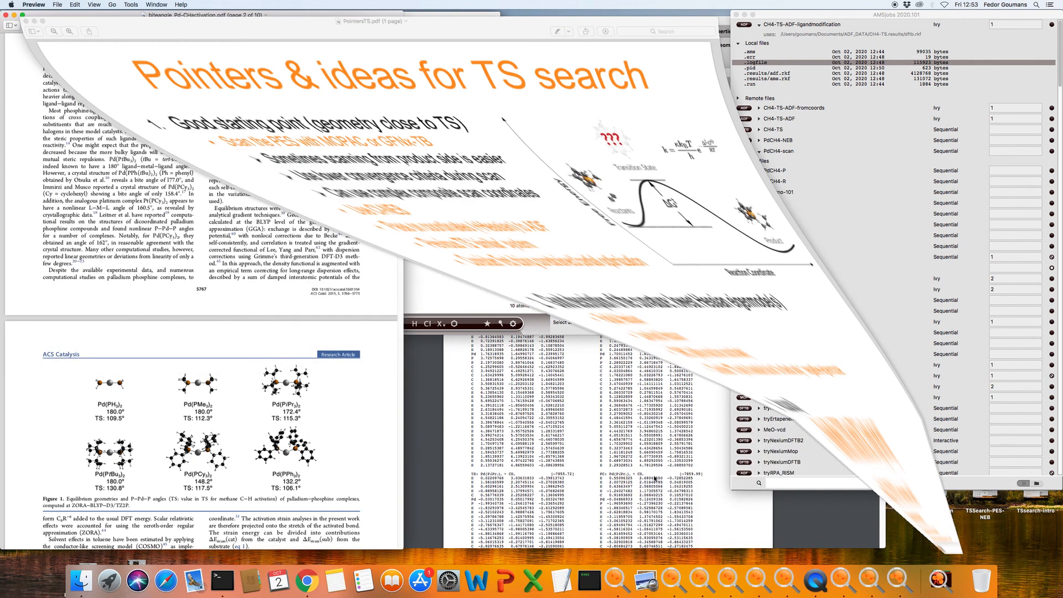